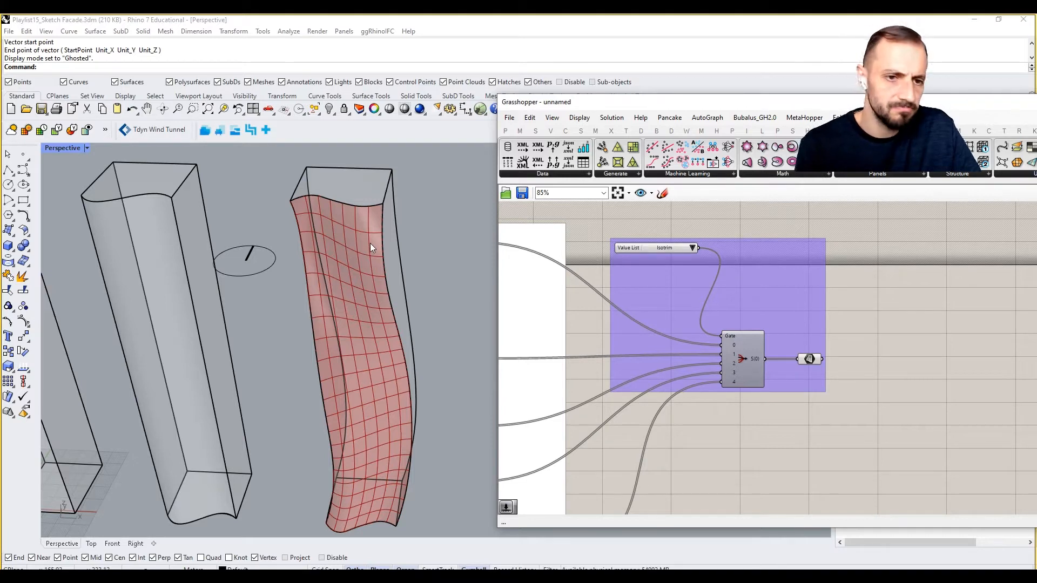
- Add a Panel Frame component after the panel-type switch and connect the switched panel geometry to its Panel input
{"action": "left_click", "coordinate": [633, 174]}
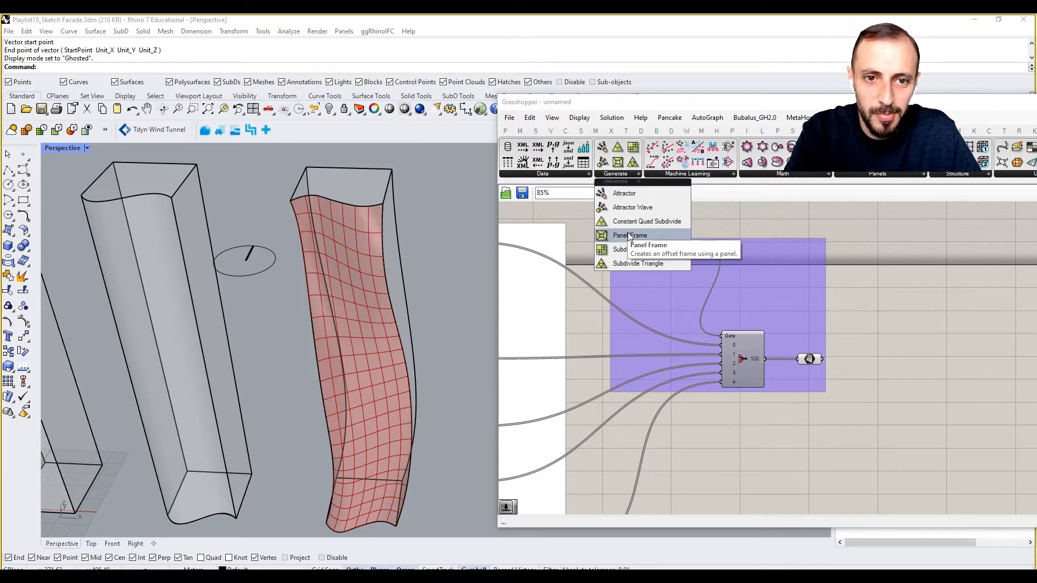
{"action": "left_click_drag", "start_coordinate": [627, 236], "coordinate": [852, 352]}
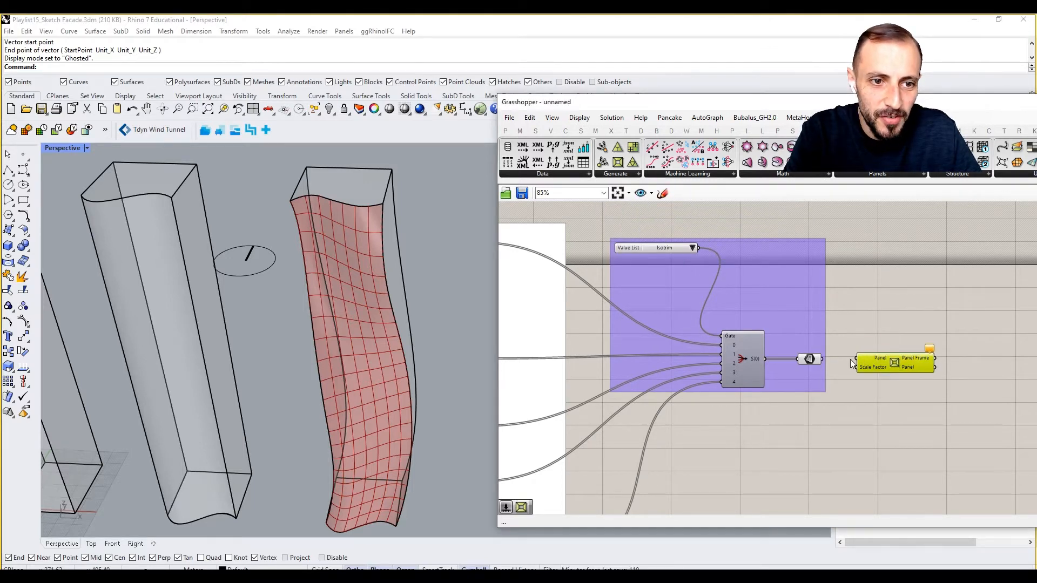
{"action": "scroll", "coordinate": [851, 358], "scroll_direction": "up", "scroll_amount": 2}
{"action": "left_click", "coordinate": [886, 330]}
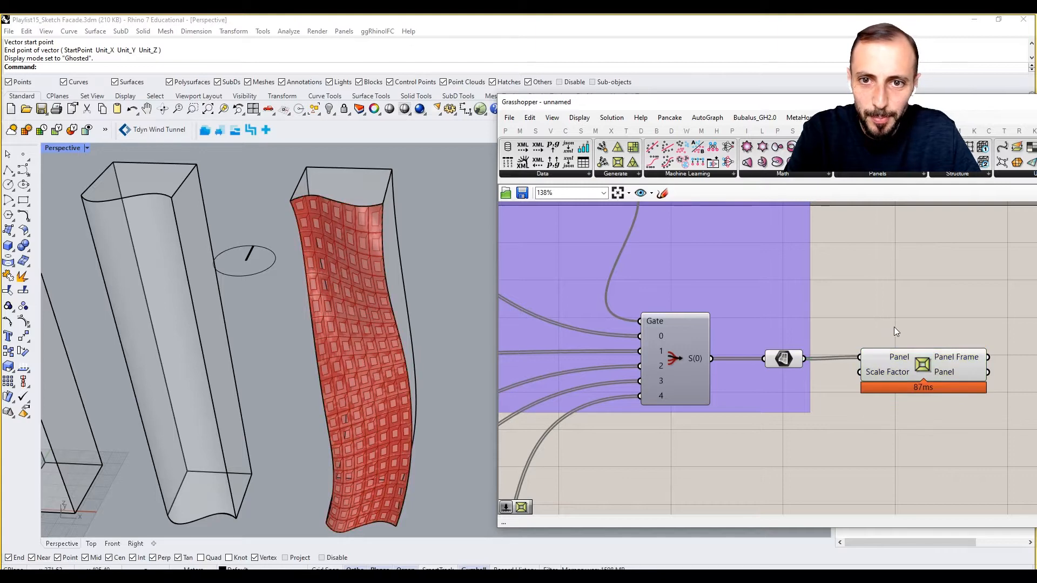
{"action": "right_click_drag", "start_coordinate": [899, 360], "coordinate": [747, 328]}
{"action": "left_click_drag", "start_coordinate": [768, 326], "coordinate": [793, 331]}
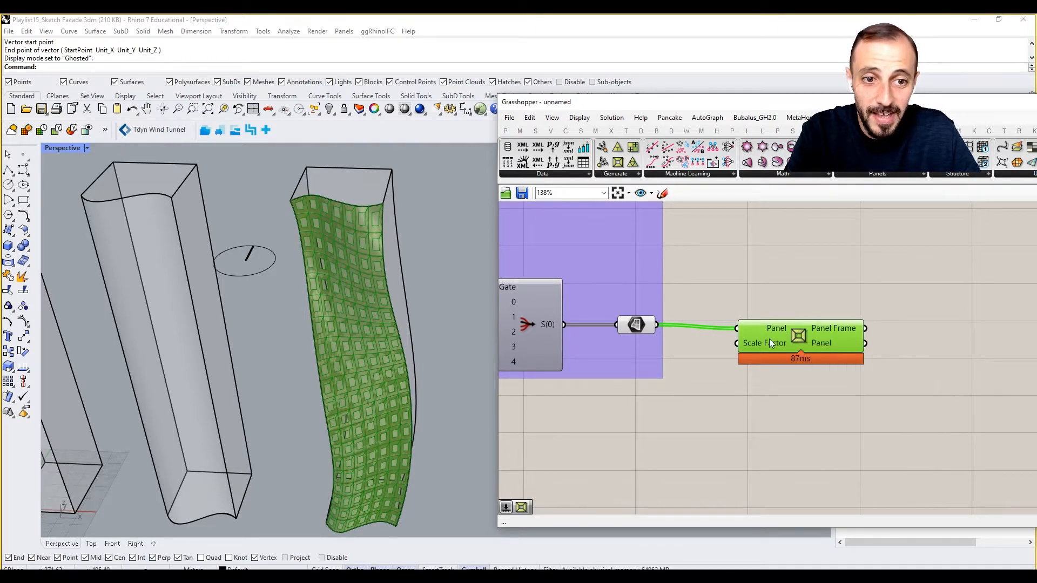
{"action": "mouse_move", "coordinate": [769, 346]}
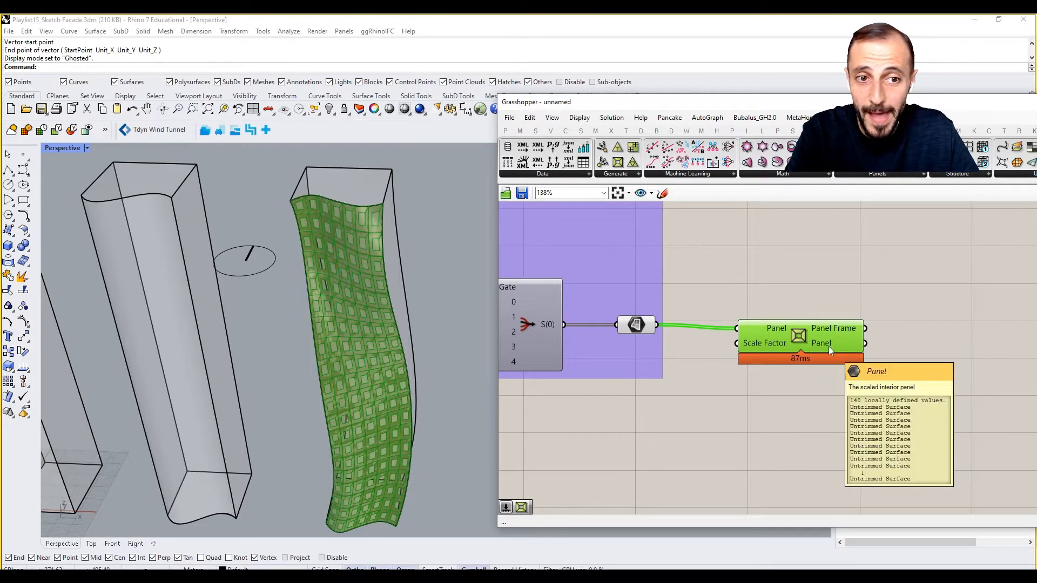
{"action": "left_click_drag", "start_coordinate": [794, 335], "coordinate": [834, 332]}
- Add a number slider with the value 0.95 below the Panel Frame component
{"action": "left_click", "coordinate": [785, 387]}
{"action": "double_click", "coordinate": [786, 387]}
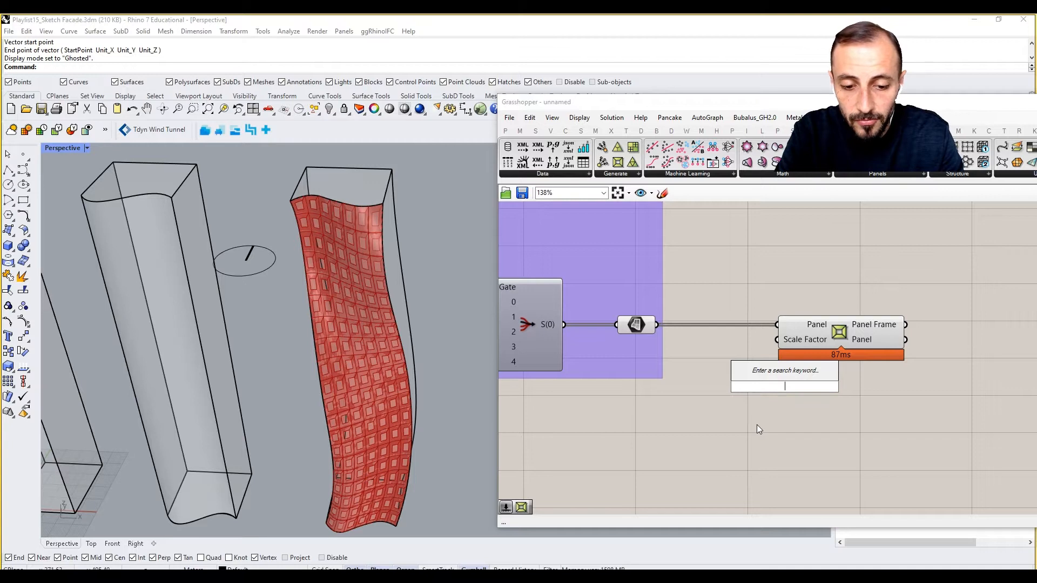
{"action": "type", "text": "9"}
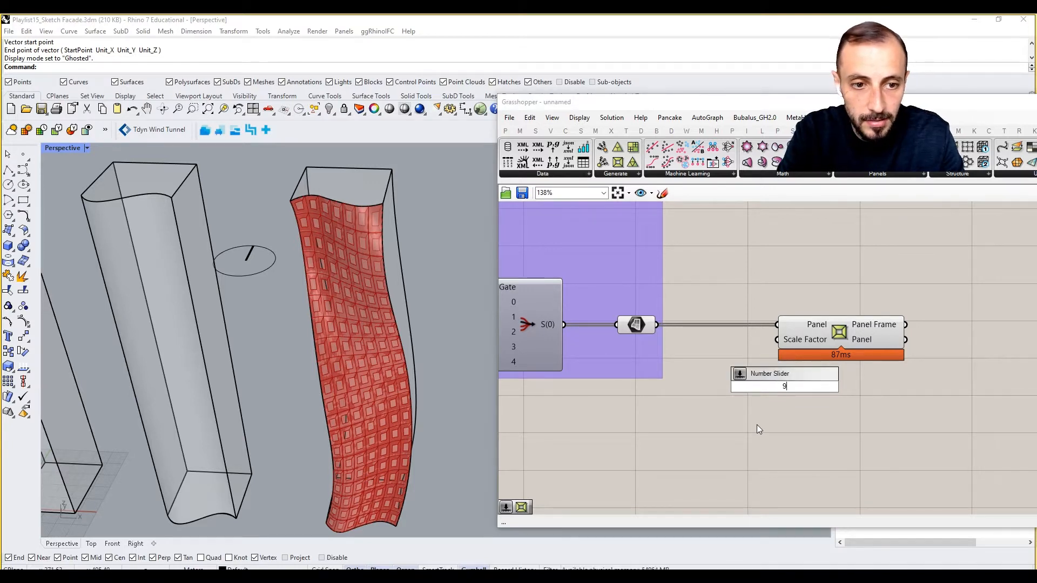
{"action": "key", "text": "BackSpace"}
{"action": "type", "text": "0.95"}
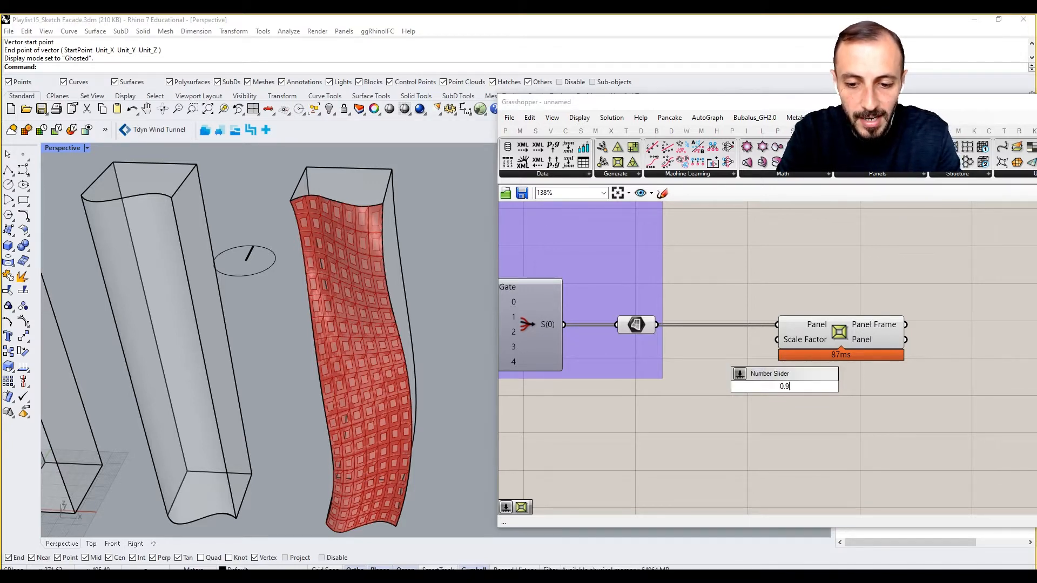
{"action": "key", "text": "Return"}
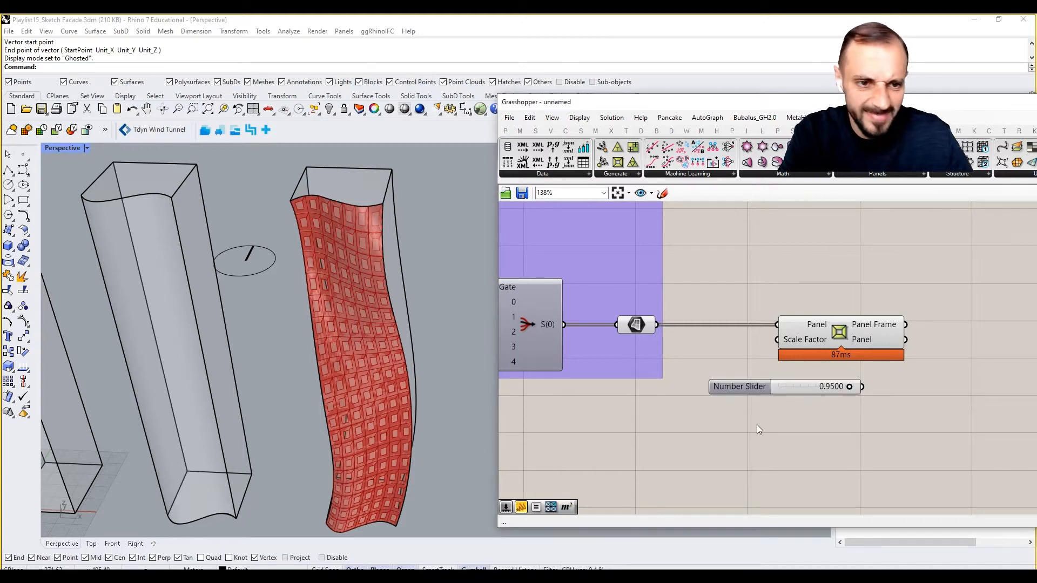
- Turn off the preview of the geometry container that feeds the Panel Frame component
{"action": "left_click", "coordinate": [646, 327]}
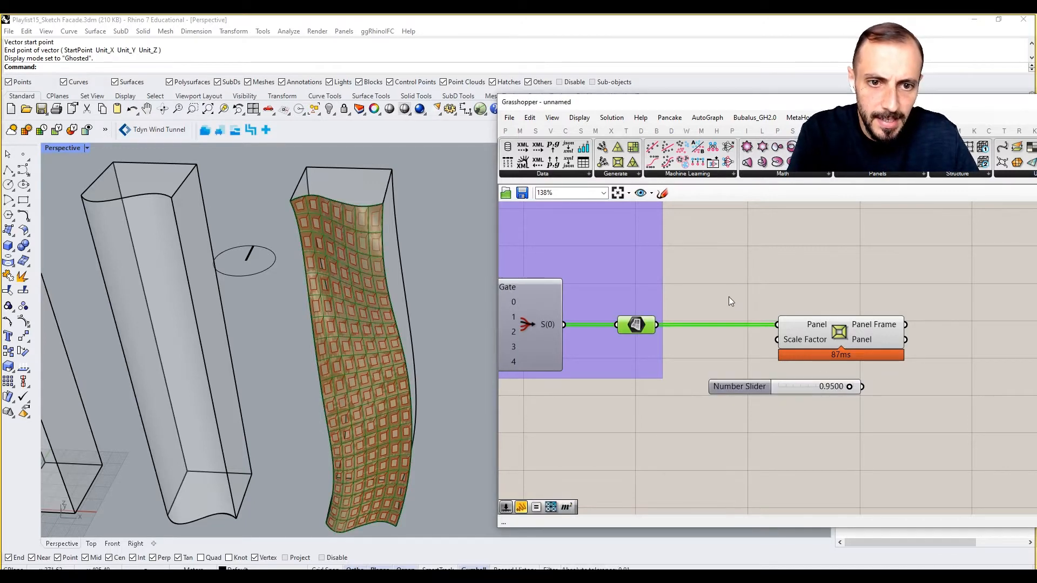
{"action": "right_click", "coordinate": [734, 286]}
{"action": "left_click", "coordinate": [750, 304]}
- Connect the number slider to the Panel Frame's Scale Factor input and lower it to 0.6039
{"action": "left_click_drag", "start_coordinate": [862, 387], "coordinate": [777, 340]}
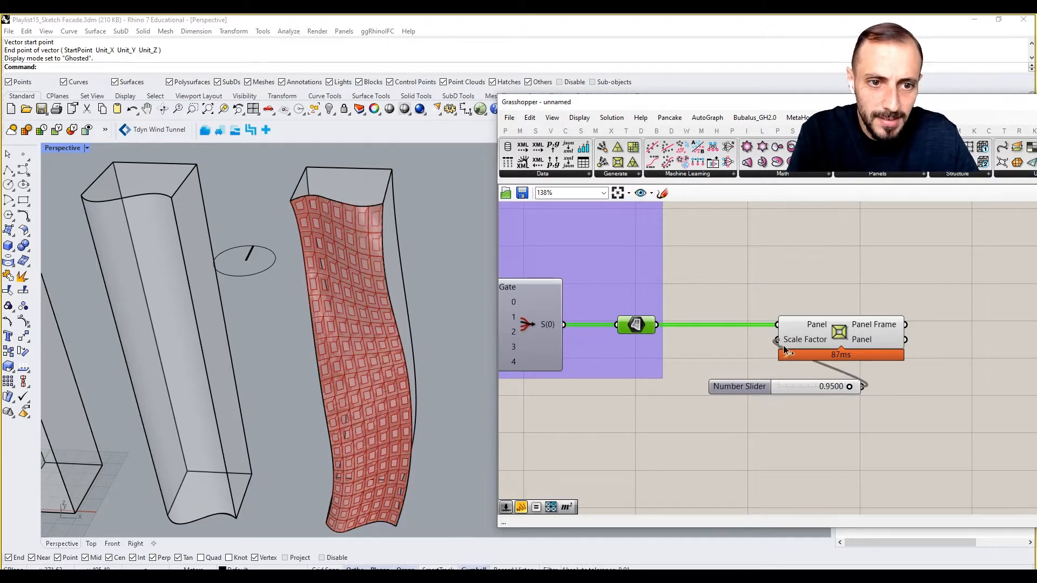
{"action": "scroll", "coordinate": [850, 393], "scroll_direction": "up", "scroll_amount": 3}
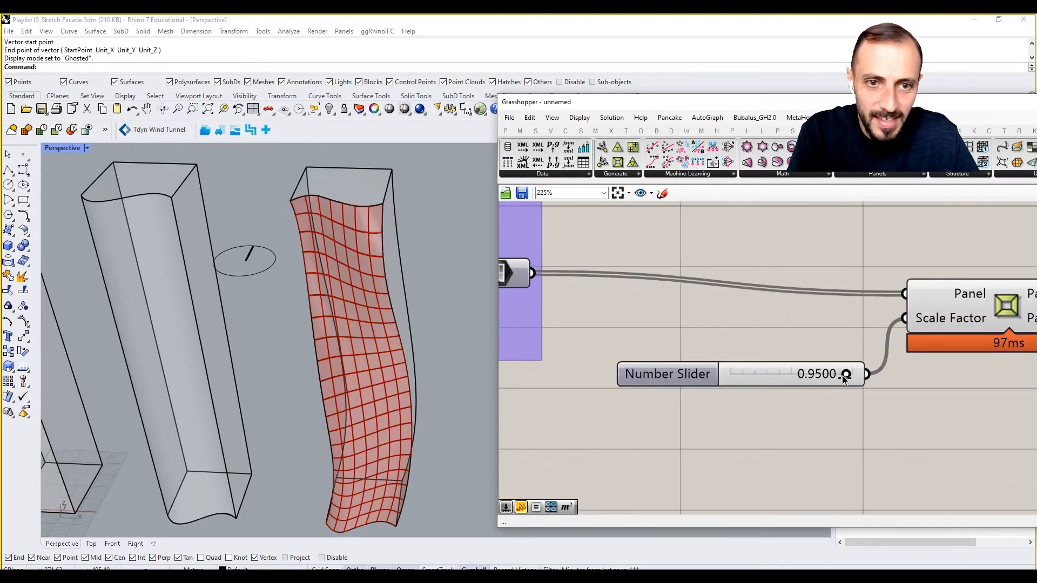
{"action": "left_click_drag", "start_coordinate": [844, 379], "coordinate": [805, 378]}
{"action": "scroll", "coordinate": [702, 370], "scroll_direction": "down", "scroll_amount": 5}
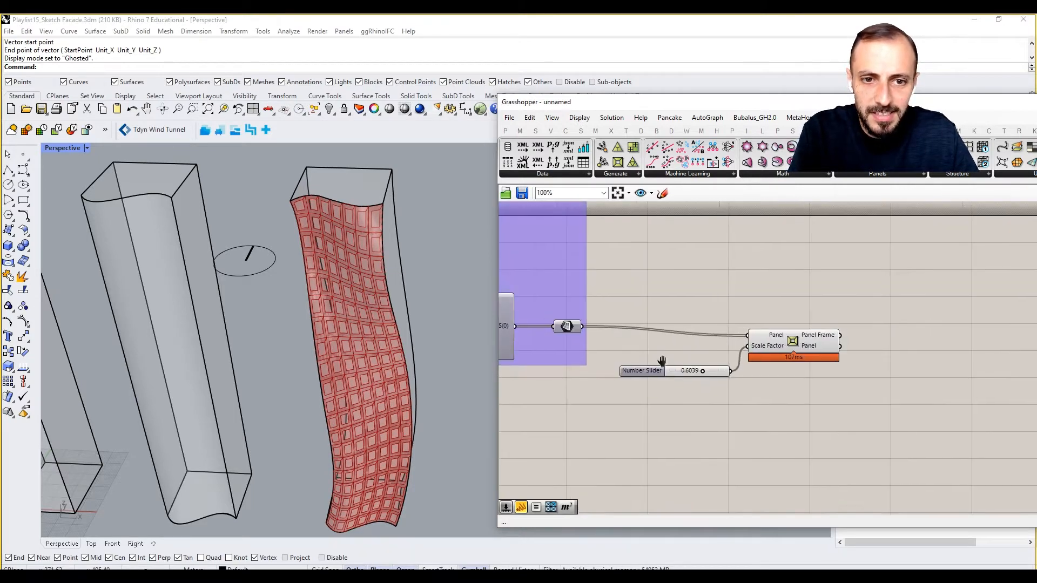
- Switch the panel-type value list to Diamond Panels
{"action": "right_click_drag", "start_coordinate": [662, 361], "coordinate": [868, 363]}
{"action": "scroll", "coordinate": [864, 363], "scroll_direction": "down", "scroll_amount": 3}
{"action": "scroll", "coordinate": [722, 263], "scroll_direction": "up", "scroll_amount": 4}
{"action": "left_click", "coordinate": [733, 261]}
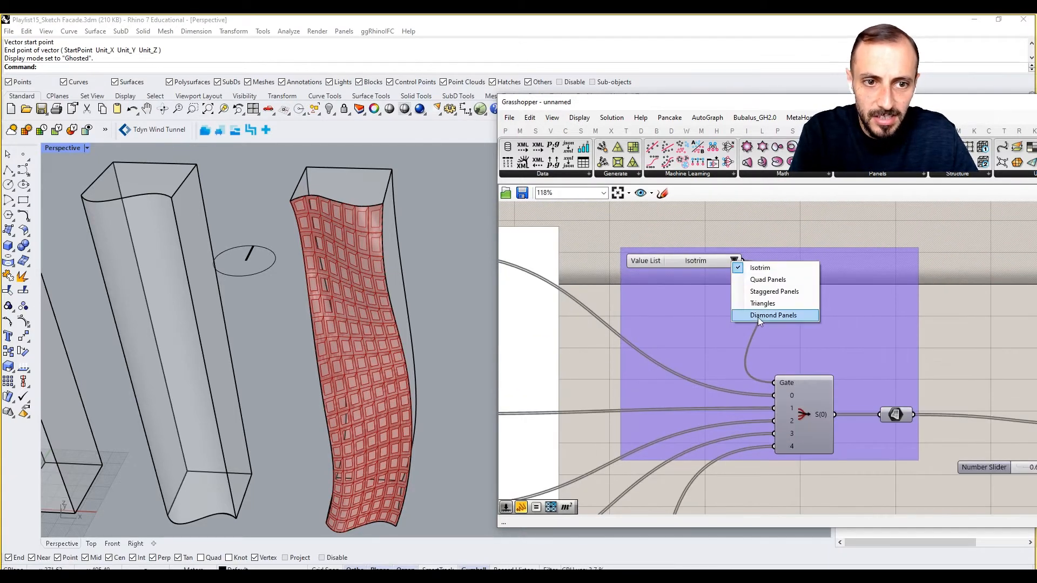
{"action": "left_click", "coordinate": [758, 316]}
{"action": "right_click_drag", "start_coordinate": [733, 372], "coordinate": [645, 359]}
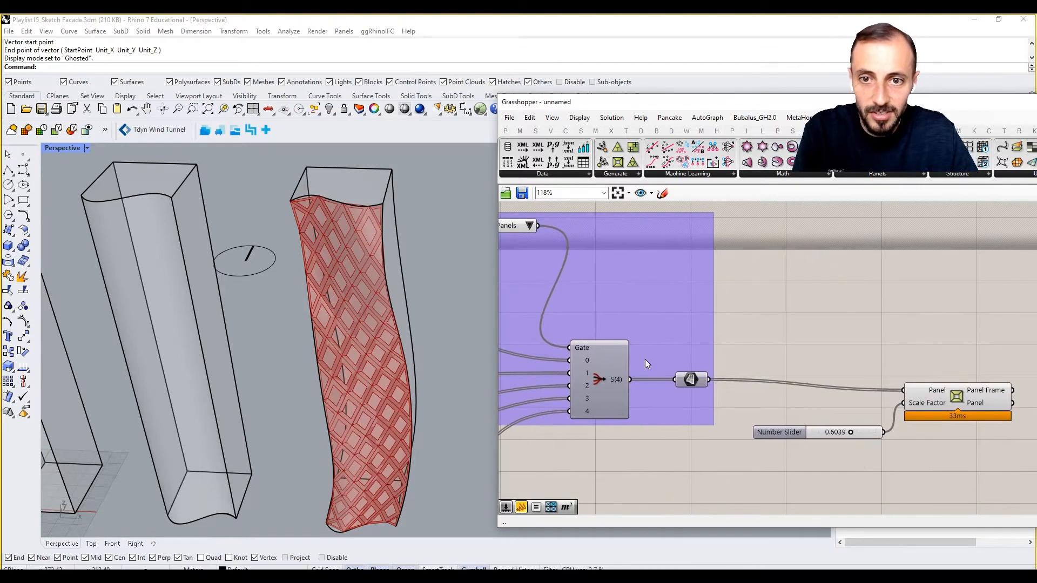
- Raise the Scale Factor slider to 0.7448 and tidy the Panel Frame component's placement
{"action": "scroll", "coordinate": [858, 421], "scroll_direction": "up", "scroll_amount": 3}
{"action": "mouse_move", "coordinate": [856, 446]}
{"action": "left_mouse_down"}
{"action": "mouse_move", "coordinate": [880, 446]}
{"action": "mouse_move", "coordinate": [870, 447]}
{"action": "left_mouse_up"}
{"action": "right_click_drag", "start_coordinate": [865, 421], "coordinate": [745, 398]}
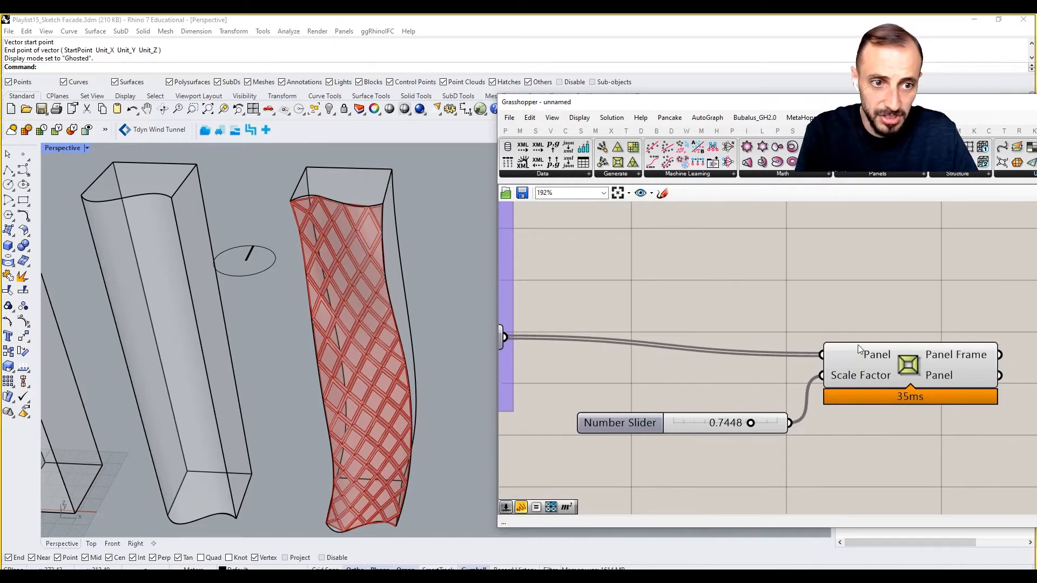
{"action": "right_click_drag", "start_coordinate": [858, 345], "coordinate": [786, 343]}
{"action": "scroll", "coordinate": [786, 344], "scroll_direction": "down", "scroll_amount": 4}
{"action": "left_click_drag", "start_coordinate": [805, 335], "coordinate": [709, 370]}
{"action": "left_click", "coordinate": [723, 400]}
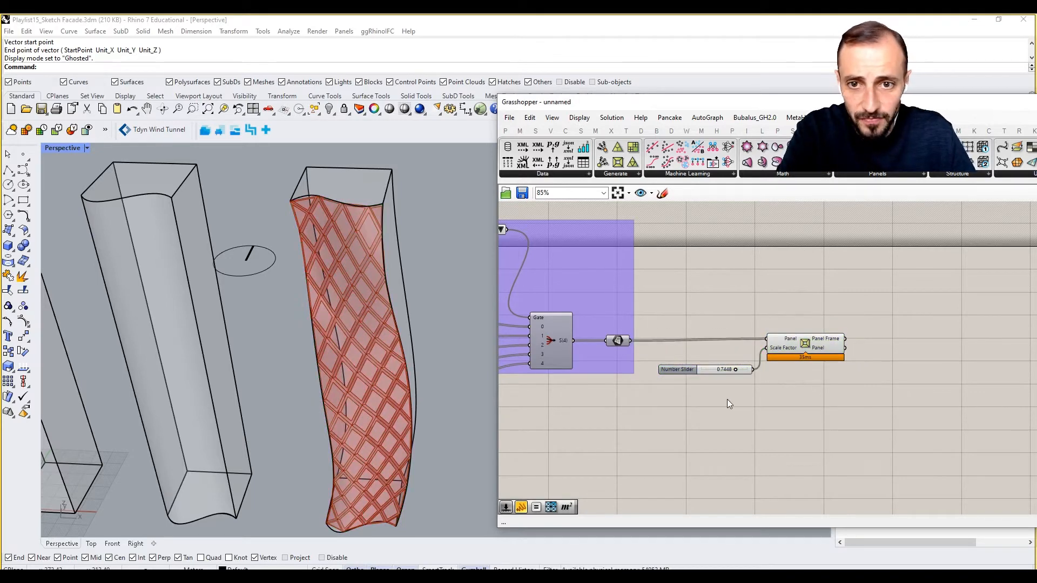
- Switch the facade orientation value list to East and view the east side of the tower
{"action": "scroll", "coordinate": [890, 372], "scroll_direction": "down", "scroll_amount": 5}
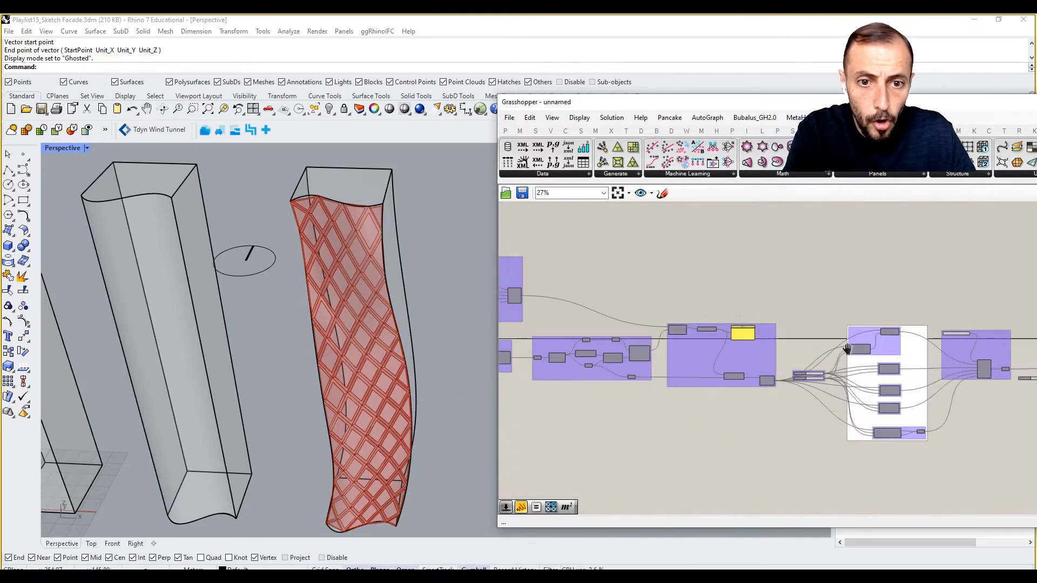
{"action": "scroll", "coordinate": [699, 302], "scroll_direction": "up", "scroll_amount": 5}
{"action": "left_click", "coordinate": [682, 280]}
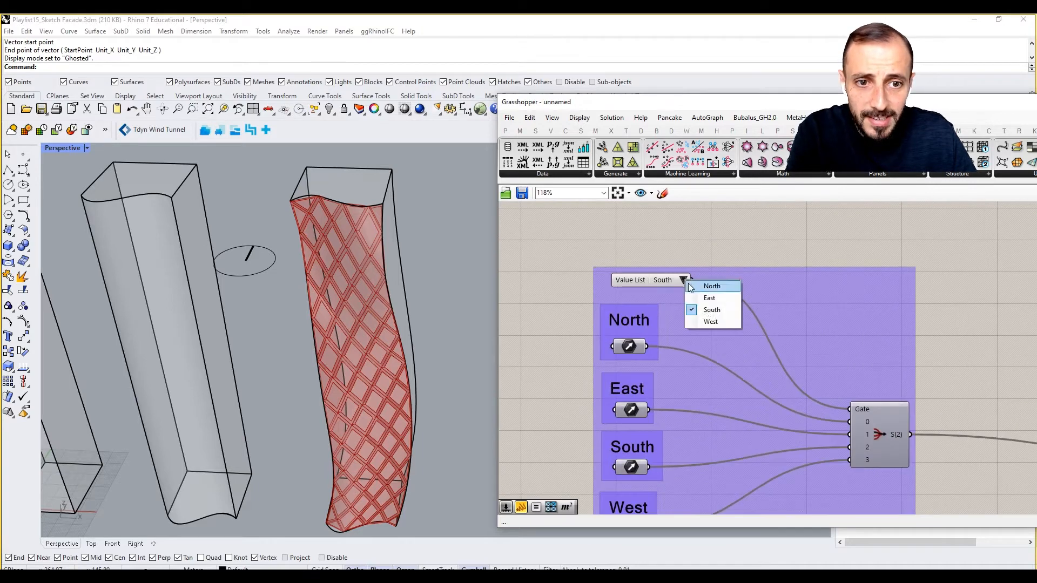
{"action": "left_click", "coordinate": [710, 298]}
{"action": "right_click_drag", "start_coordinate": [475, 280], "coordinate": [239, 289]}
{"action": "right_click_drag", "start_coordinate": [381, 337], "coordinate": [397, 323], "text": "shift"}
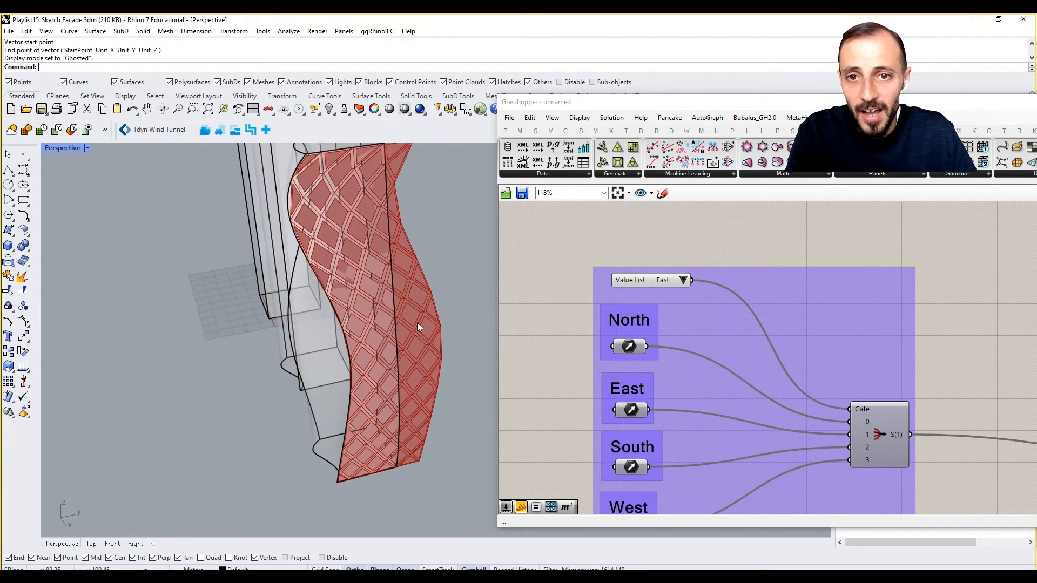
- Switch the panel-type value list to Triangles
{"action": "right_click_drag", "start_coordinate": [872, 333], "coordinate": [819, 334]}
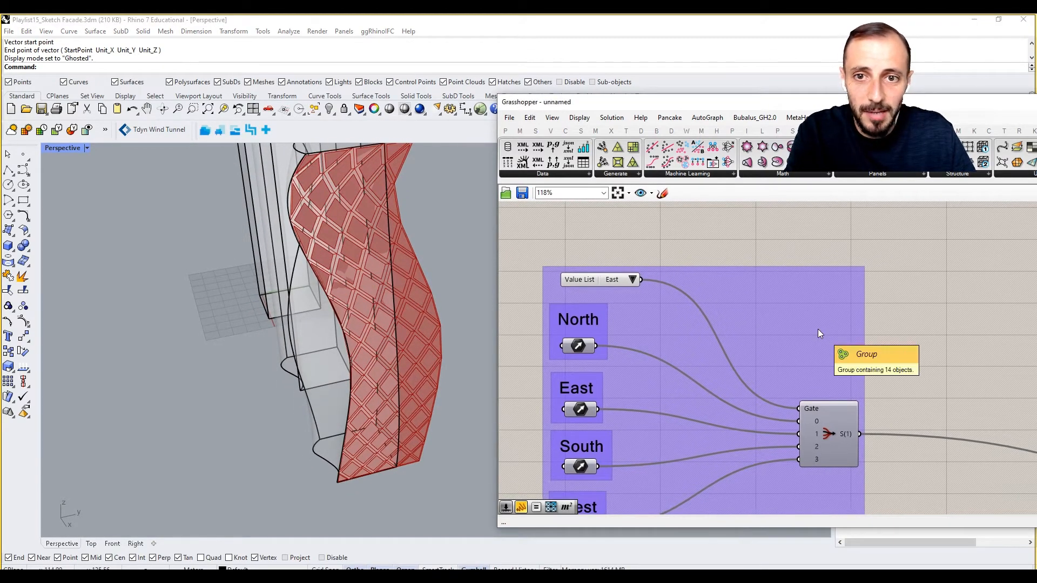
{"action": "scroll", "coordinate": [817, 329], "scroll_direction": "down", "scroll_amount": 5}
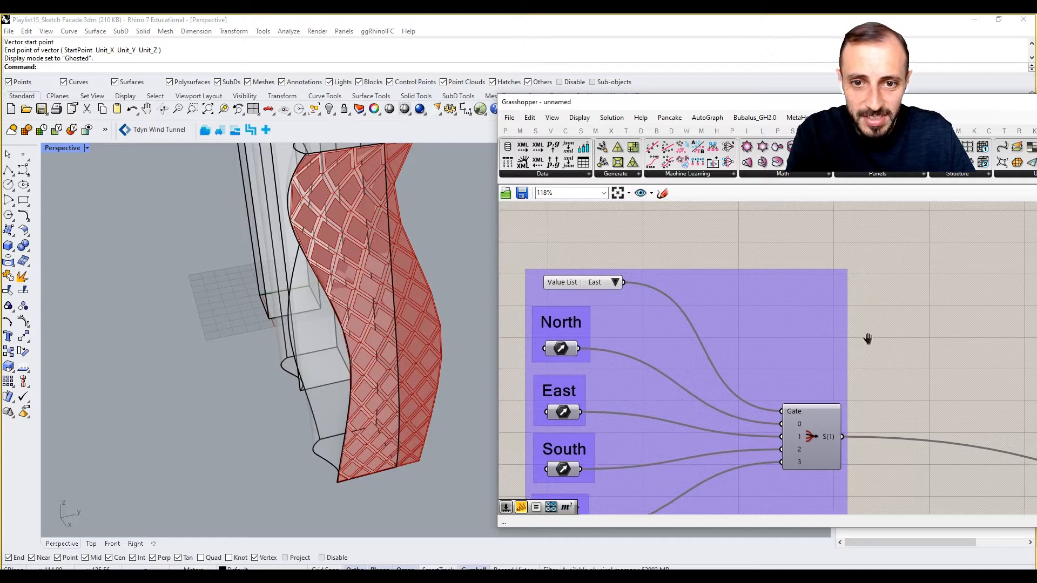
{"action": "right_click_drag", "start_coordinate": [1026, 393], "coordinate": [810, 392]}
{"action": "right_click_drag", "start_coordinate": [884, 427], "coordinate": [779, 342]}
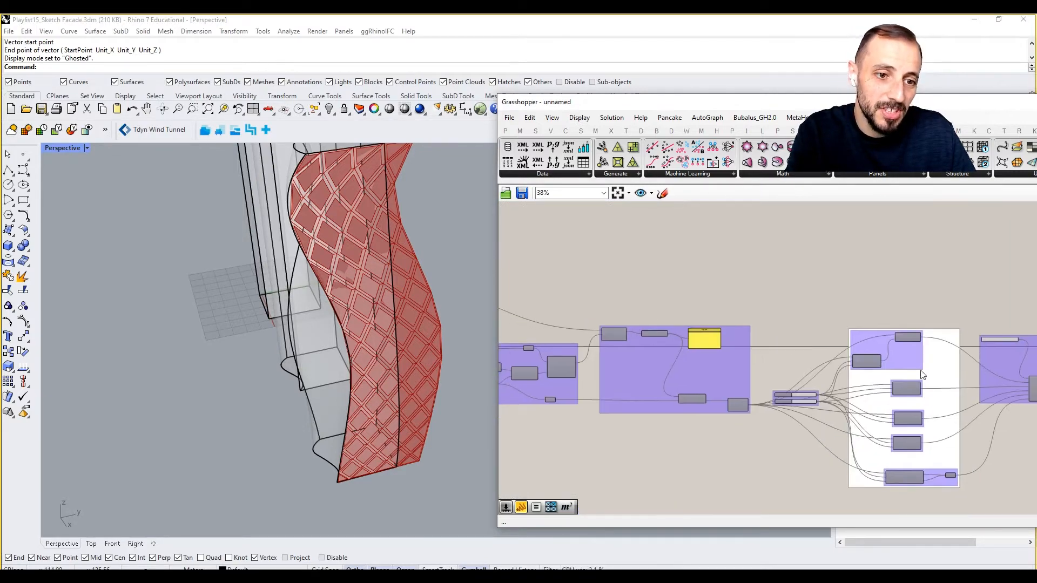
{"action": "right_click_drag", "start_coordinate": [1007, 352], "coordinate": [832, 342]}
{"action": "scroll", "coordinate": [833, 342], "scroll_direction": "up", "scroll_amount": 3}
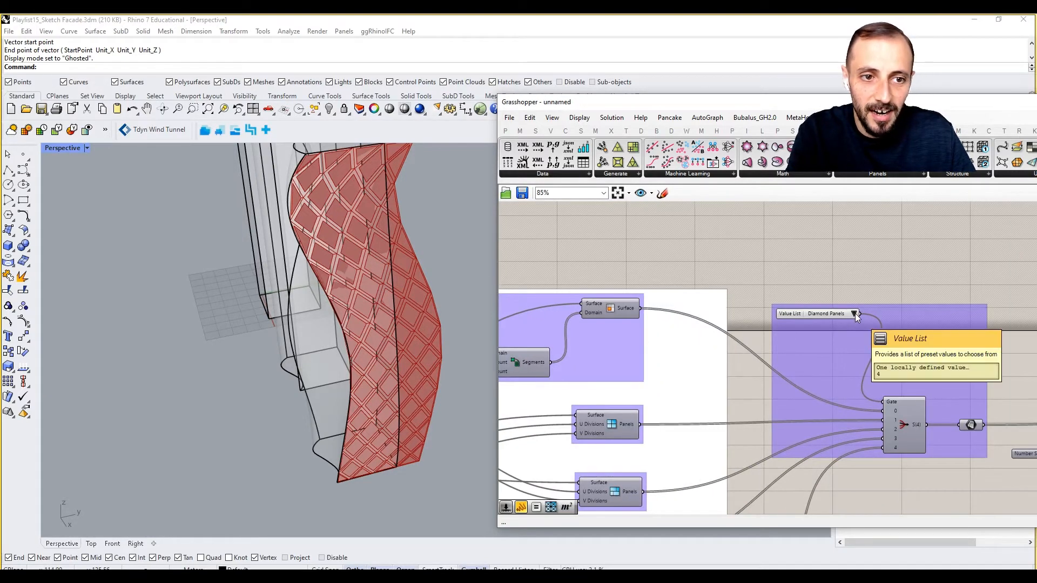
{"action": "right_click_drag", "start_coordinate": [345, 324], "coordinate": [372, 233]}
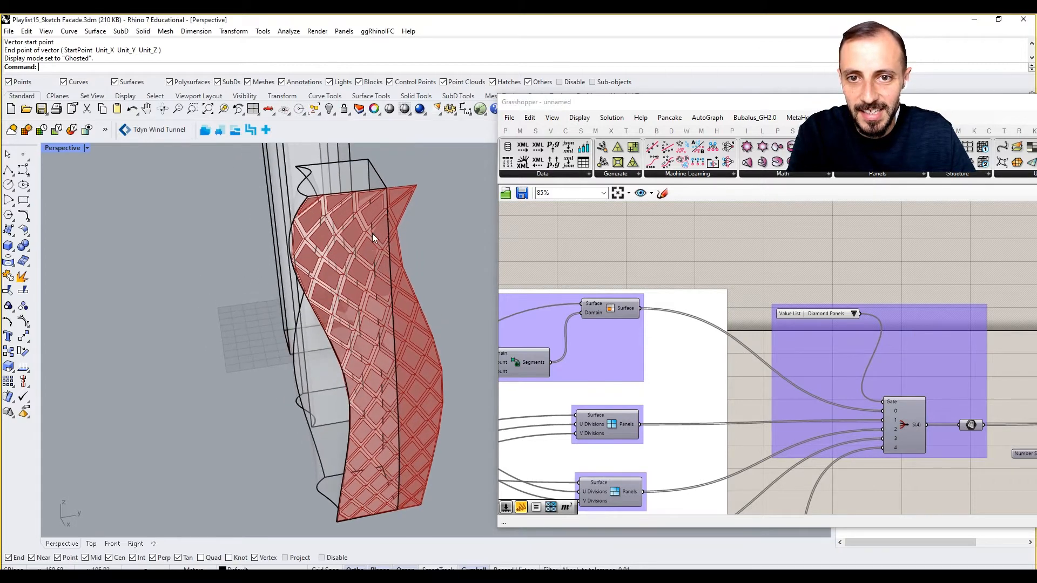
{"action": "left_click", "coordinate": [854, 313]}
{"action": "left_click", "coordinate": [875, 362]}
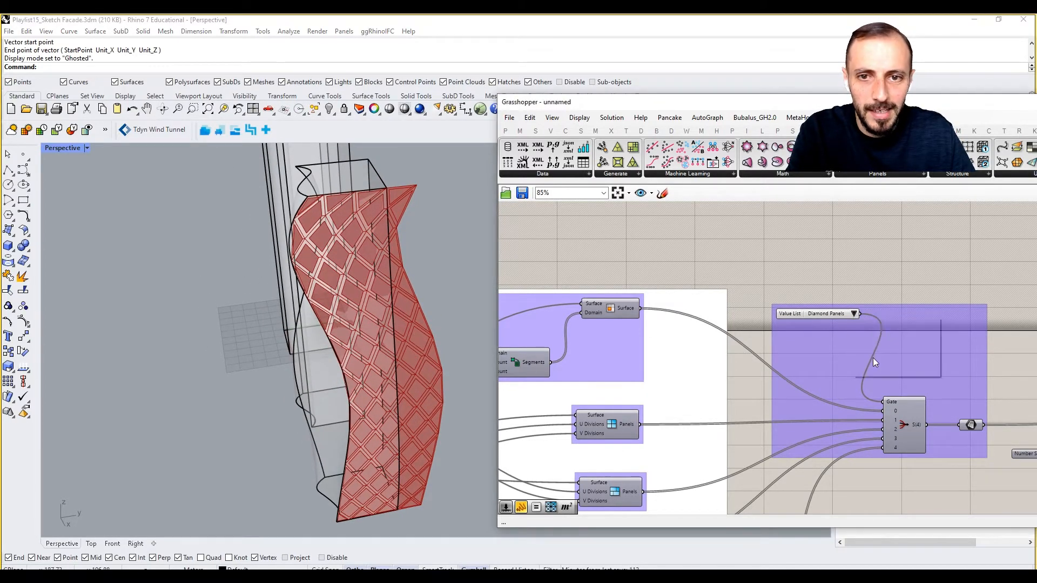
- Set the panel-type value list back to Isotrim and inspect the framed facade
{"action": "left_click", "coordinate": [853, 314]}
{"action": "left_click", "coordinate": [863, 322]}
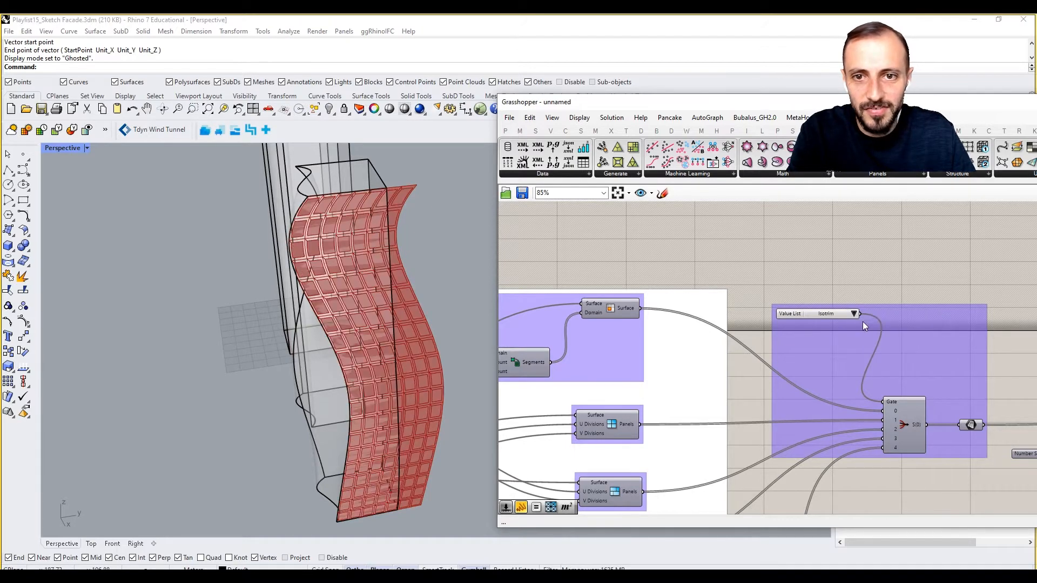
{"action": "right_click_drag", "start_coordinate": [362, 256], "coordinate": [390, 277]}
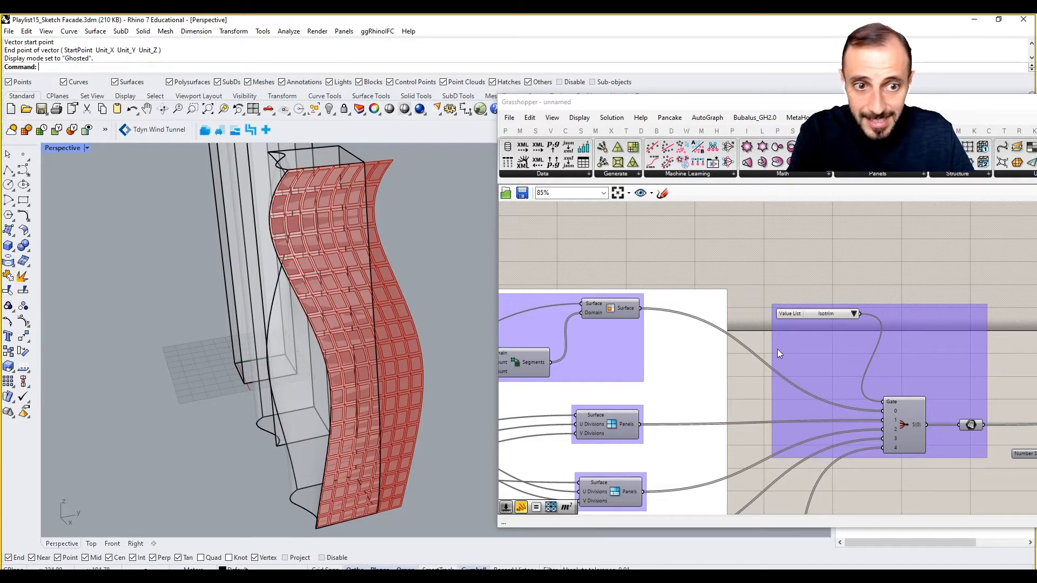
- Switch the facade orientation value list to North and view all three towers
{"action": "scroll", "coordinate": [847, 316], "scroll_direction": "down", "scroll_amount": 5}
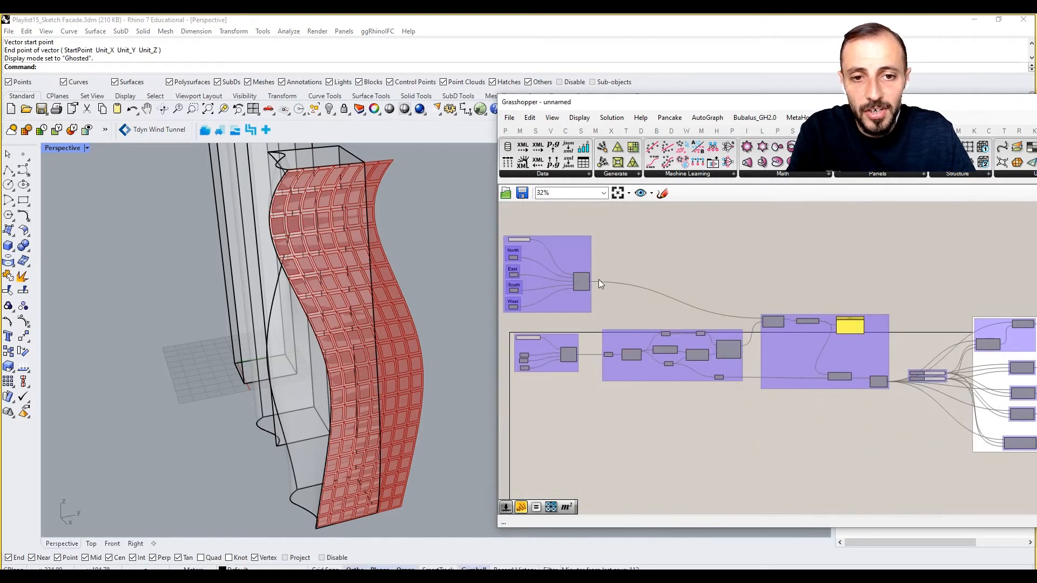
{"action": "scroll", "coordinate": [597, 257], "scroll_direction": "up", "scroll_amount": 5}
{"action": "left_click", "coordinate": [606, 259]}
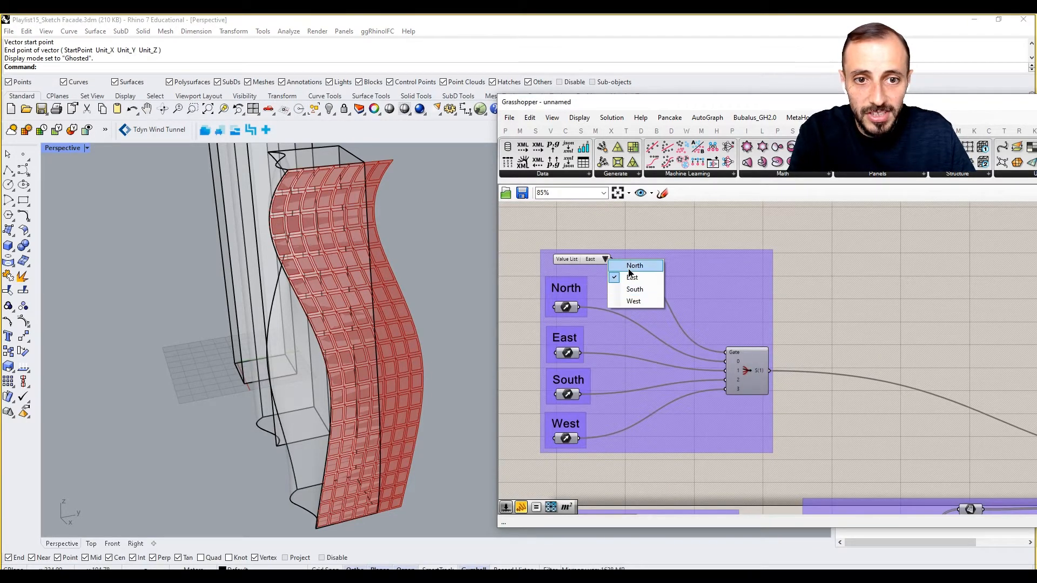
{"action": "left_click", "coordinate": [620, 268]}
{"action": "right_click_drag", "start_coordinate": [361, 241], "coordinate": [353, 265]}
{"action": "scroll", "coordinate": [404, 276], "scroll_direction": "down", "scroll_amount": 3}
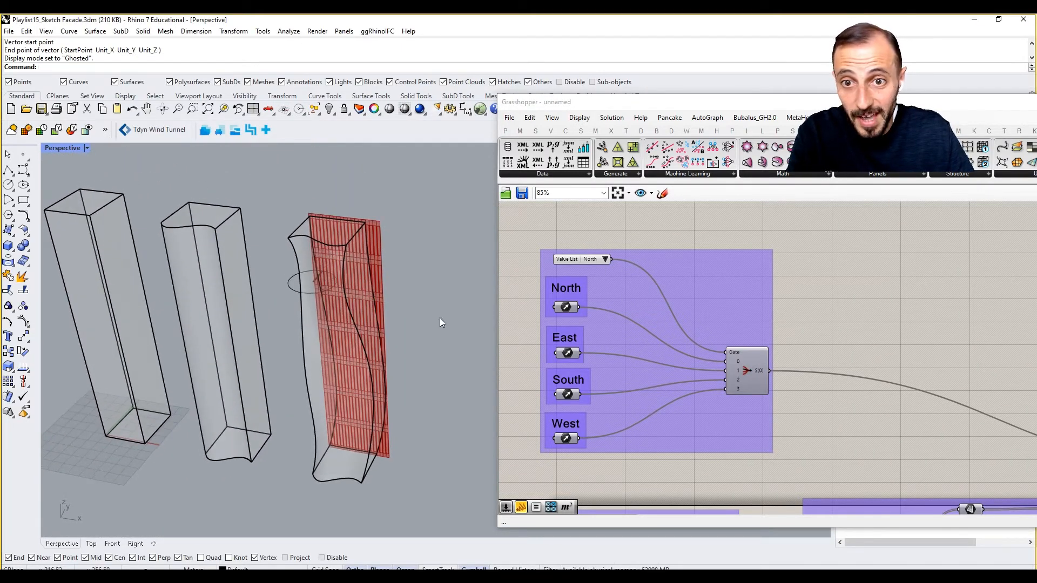
- Cycle the facade orientation value list through East and South, ending on West
{"action": "left_click", "coordinate": [611, 258]}
{"action": "left_click", "coordinate": [621, 274]}
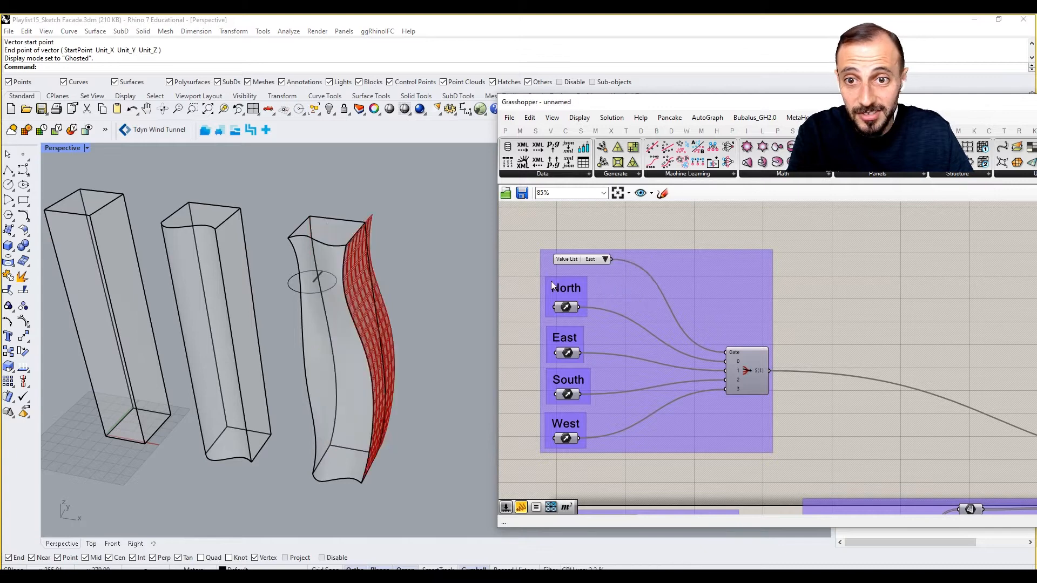
{"action": "left_click", "coordinate": [603, 262]}
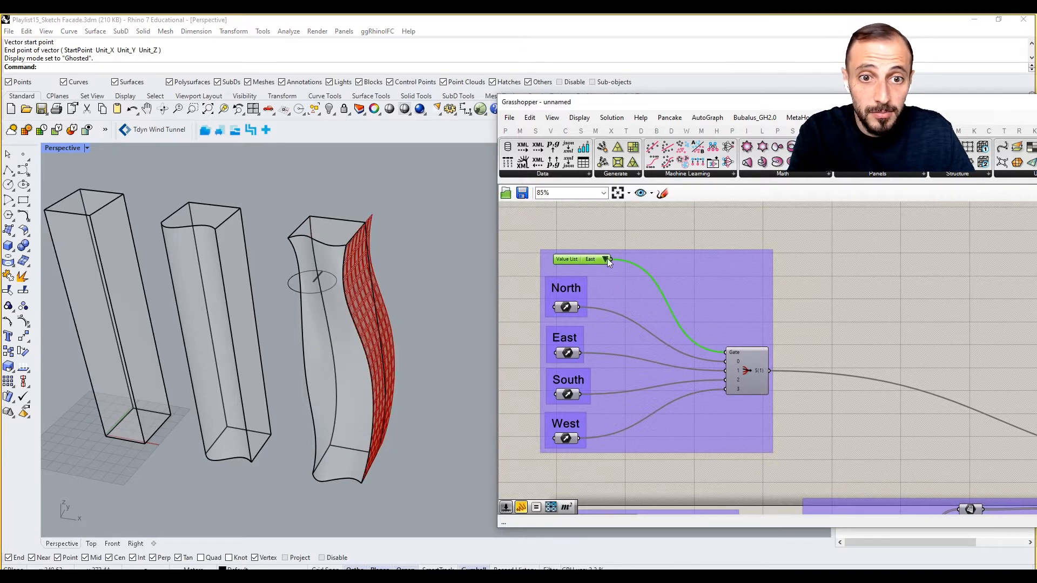
{"action": "left_click", "coordinate": [607, 258]}
{"action": "left_click", "coordinate": [620, 286]}
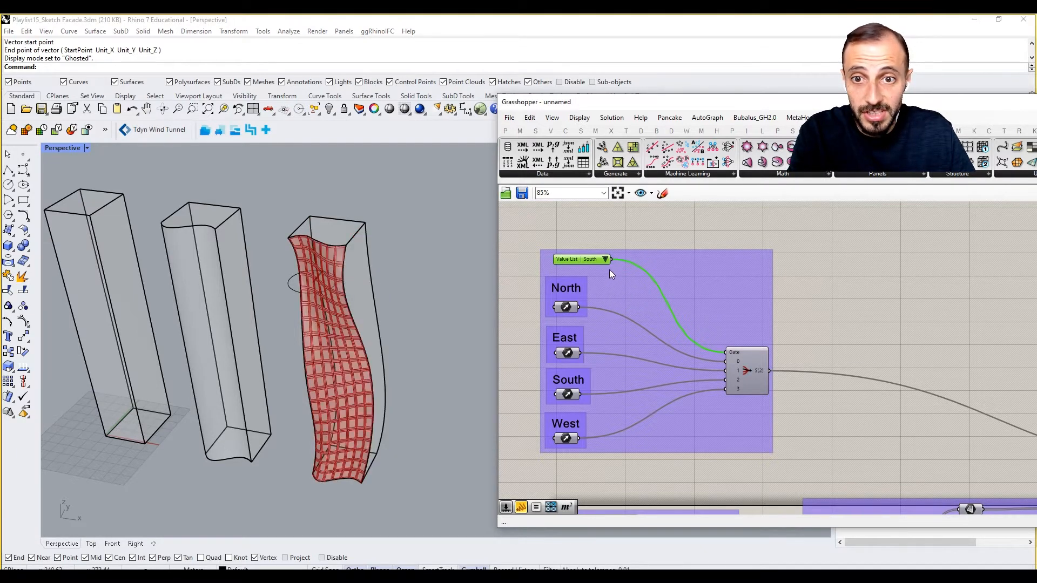
{"action": "left_click", "coordinate": [605, 260]}
{"action": "left_click", "coordinate": [622, 301]}
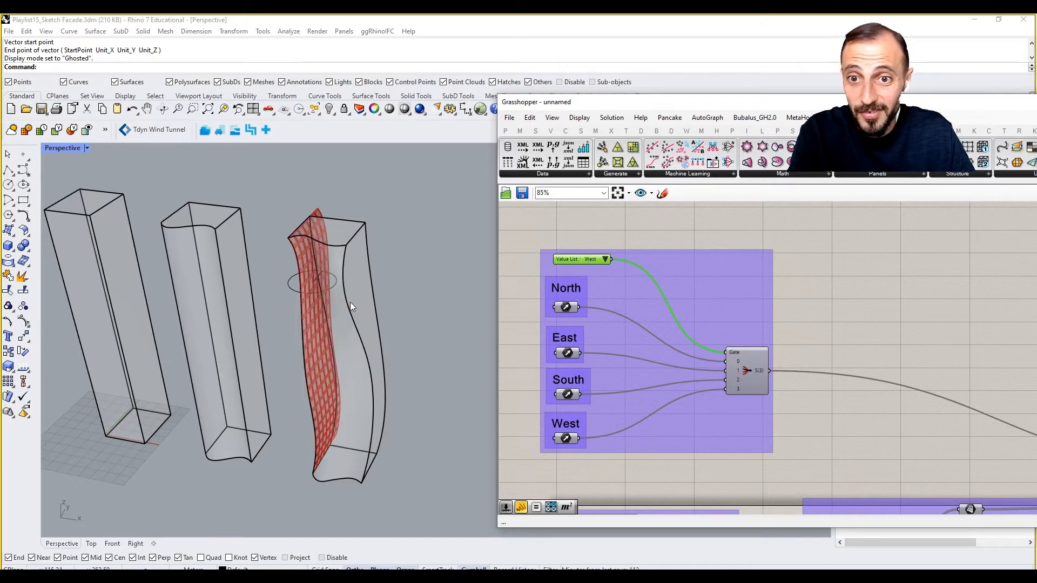
- Switch the tower value list to Option 1 and inspect the panel frames on the first tower's west facade
{"action": "scroll", "coordinate": [822, 391], "scroll_direction": "down", "scroll_amount": 3}
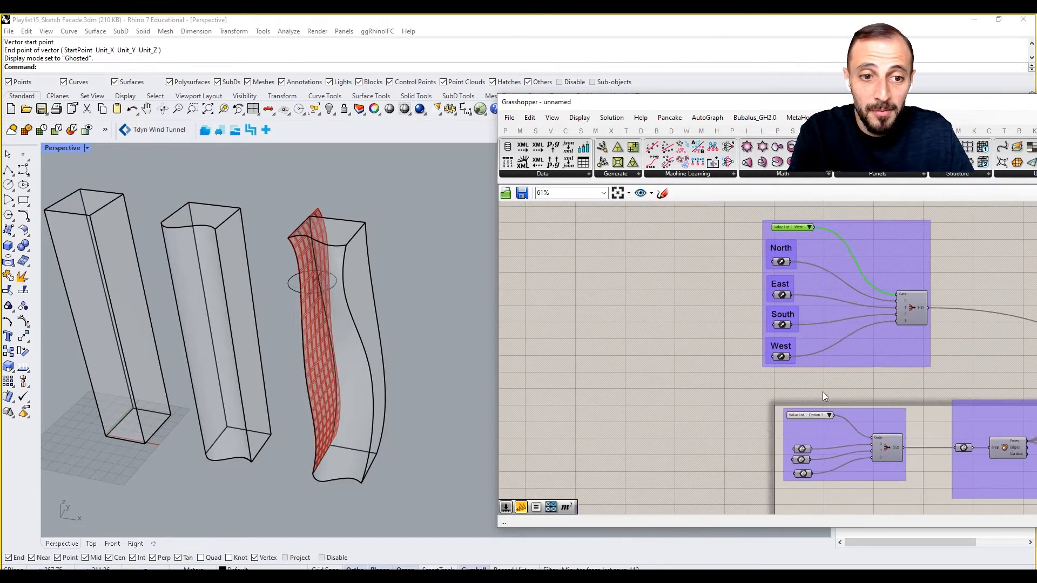
{"action": "scroll", "coordinate": [830, 420], "scroll_direction": "up", "scroll_amount": 4}
{"action": "left_click", "coordinate": [833, 421]}
{"action": "left_click", "coordinate": [847, 428]}
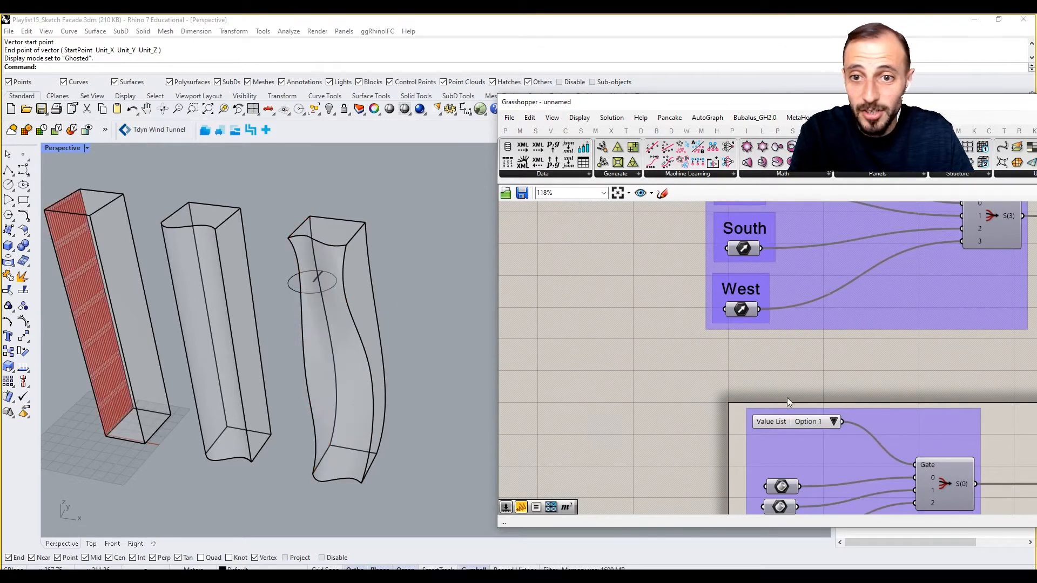
{"action": "right_click_drag", "start_coordinate": [92, 298], "coordinate": [342, 271], "text": "shift"}
{"action": "scroll", "coordinate": [332, 286], "scroll_direction": "up", "scroll_amount": 4}
{"action": "scroll", "coordinate": [330, 293], "scroll_direction": "up", "scroll_amount": 3}
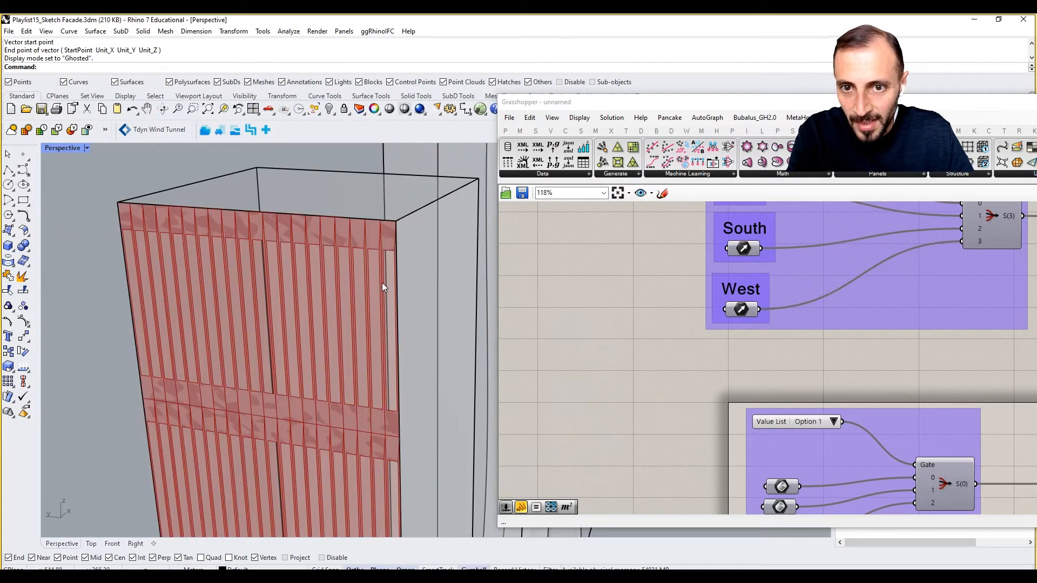
{"action": "scroll", "coordinate": [273, 310], "scroll_direction": "down", "scroll_amount": 6}
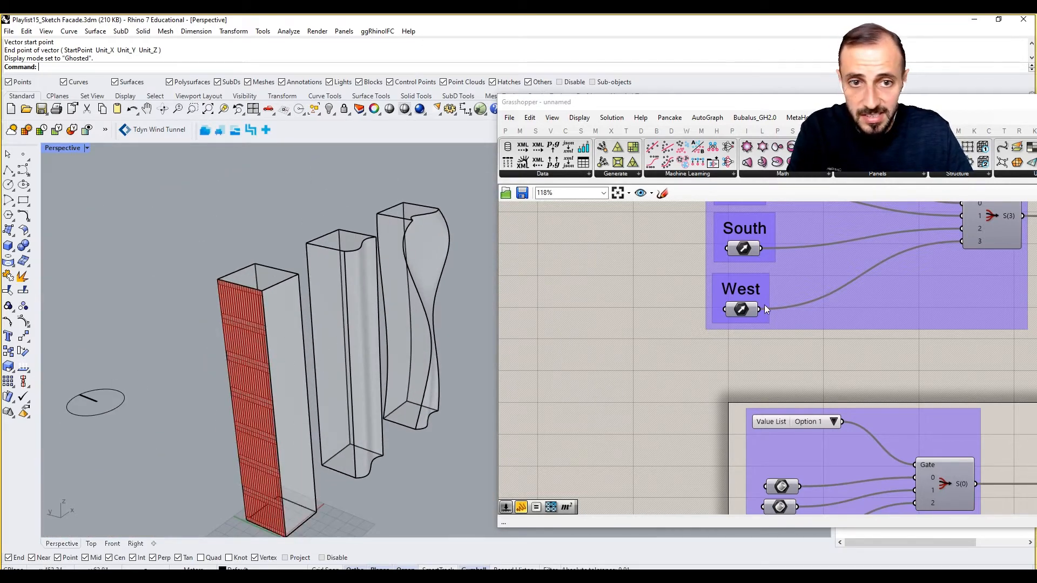
- Set the facade orientation value list to South
{"action": "right_click_drag", "start_coordinate": [777, 251], "coordinate": [691, 444]}
{"action": "left_click", "coordinate": [709, 257]}
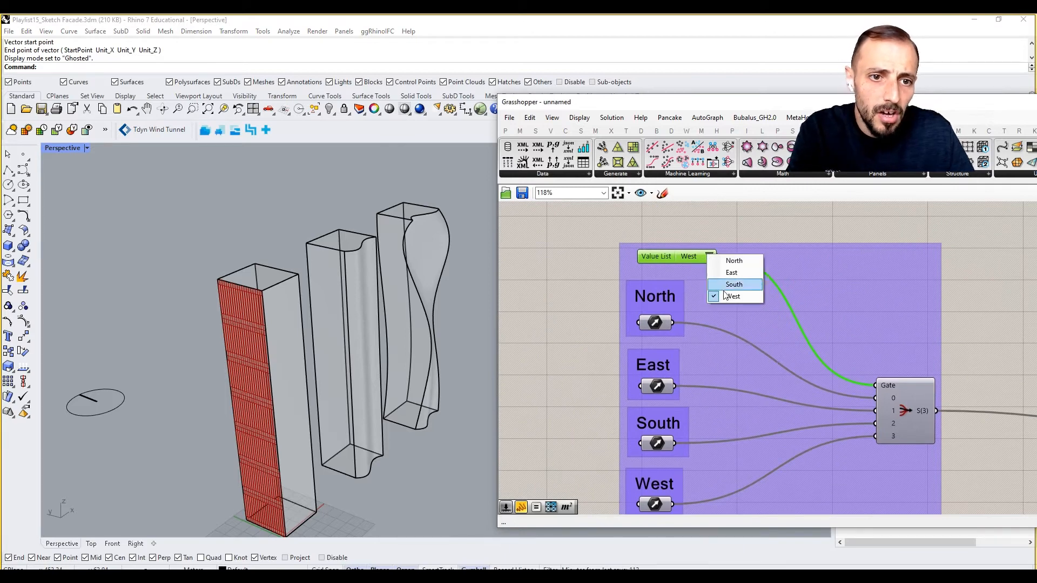
{"action": "left_click", "coordinate": [733, 288]}
- Set the tower value list to Option 3 and inspect the framed panels on the curved tower
{"action": "right_click_drag", "start_coordinate": [867, 313], "coordinate": [615, 304]}
{"action": "scroll", "coordinate": [615, 305], "scroll_direction": "down", "scroll_amount": 5}
{"action": "right_click_drag", "start_coordinate": [586, 437], "coordinate": [627, 417]}
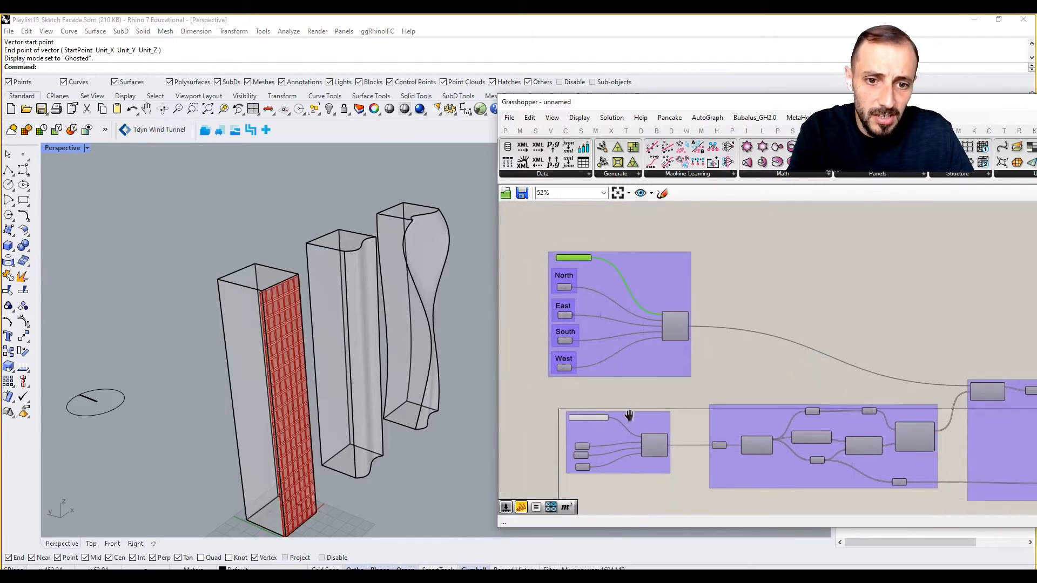
{"action": "scroll", "coordinate": [621, 419], "scroll_direction": "up", "scroll_amount": 5}
{"action": "left_click", "coordinate": [586, 420]}
{"action": "left_click", "coordinate": [603, 452]}
{"action": "right_click_drag", "start_coordinate": [358, 368], "coordinate": [393, 334]}
{"action": "scroll", "coordinate": [393, 334], "scroll_direction": "up", "scroll_amount": 6}
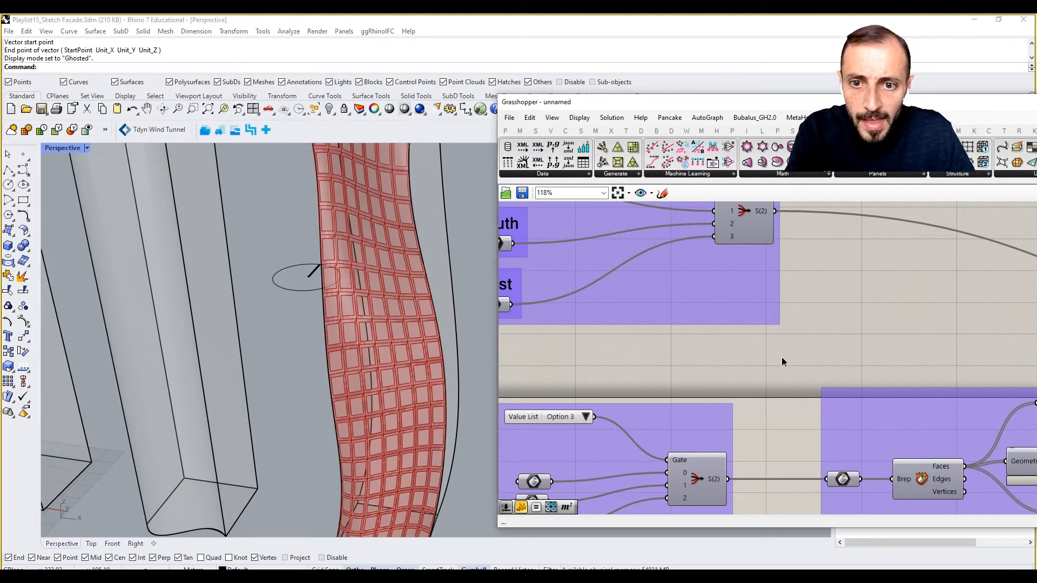
- Turn off the preview of the panel frame component
{"action": "scroll", "coordinate": [708, 354], "scroll_direction": "down", "scroll_amount": 5}
{"action": "scroll", "coordinate": [708, 352], "scroll_direction": "up", "scroll_amount": 6}
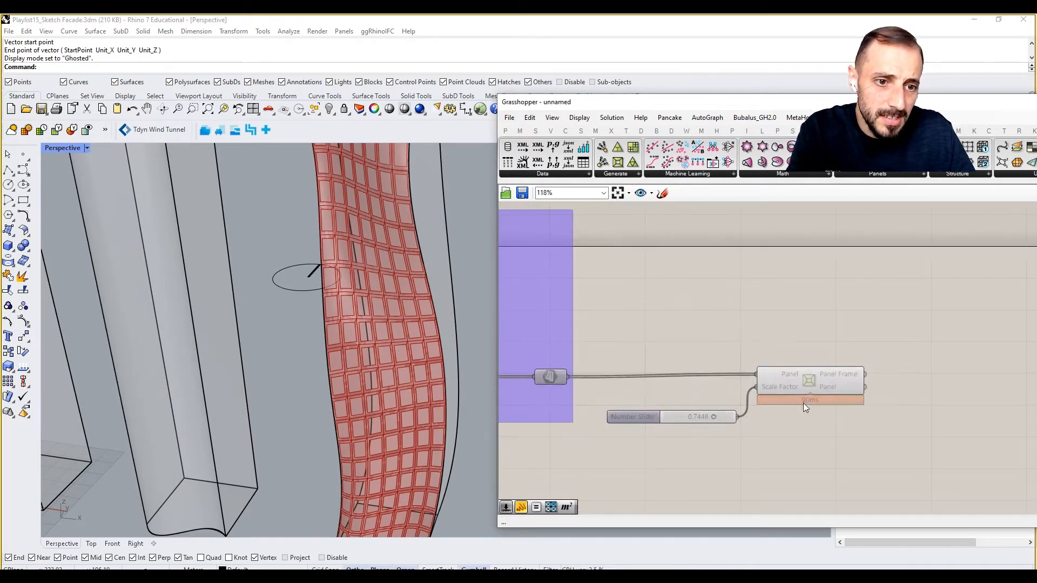
{"action": "left_click", "coordinate": [809, 383]}
{"action": "left_click", "coordinate": [681, 332]}
{"action": "right_click_drag", "start_coordinate": [385, 324], "coordinate": [400, 270]}
{"action": "left_click_drag", "start_coordinate": [836, 344], "coordinate": [772, 385]}
{"action": "middle_click", "coordinate": [837, 417]}
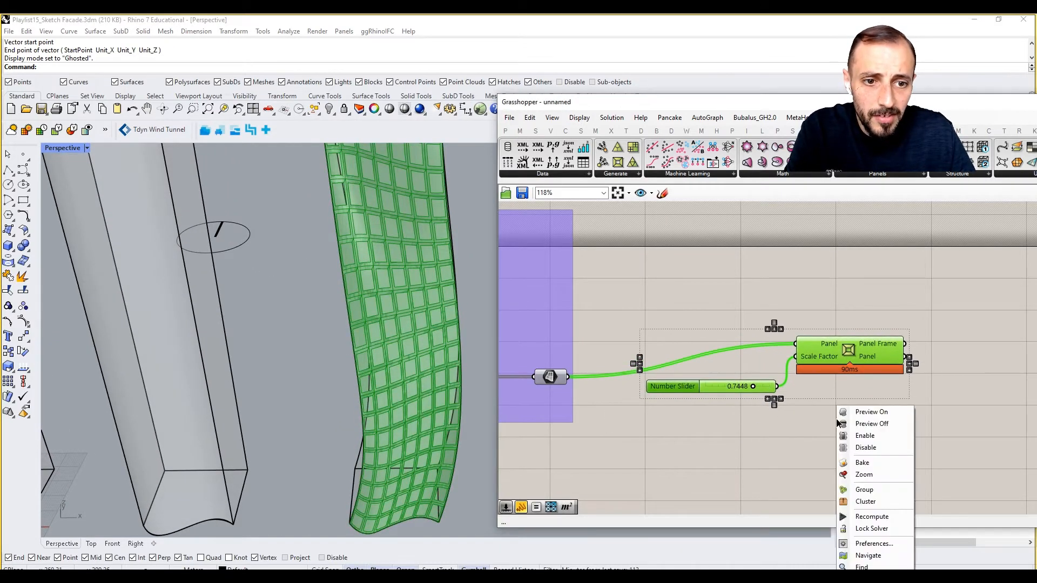
{"action": "left_click", "coordinate": [841, 424]}
{"action": "left_click", "coordinate": [819, 431]}
{"action": "double_click", "coordinate": [818, 431]}
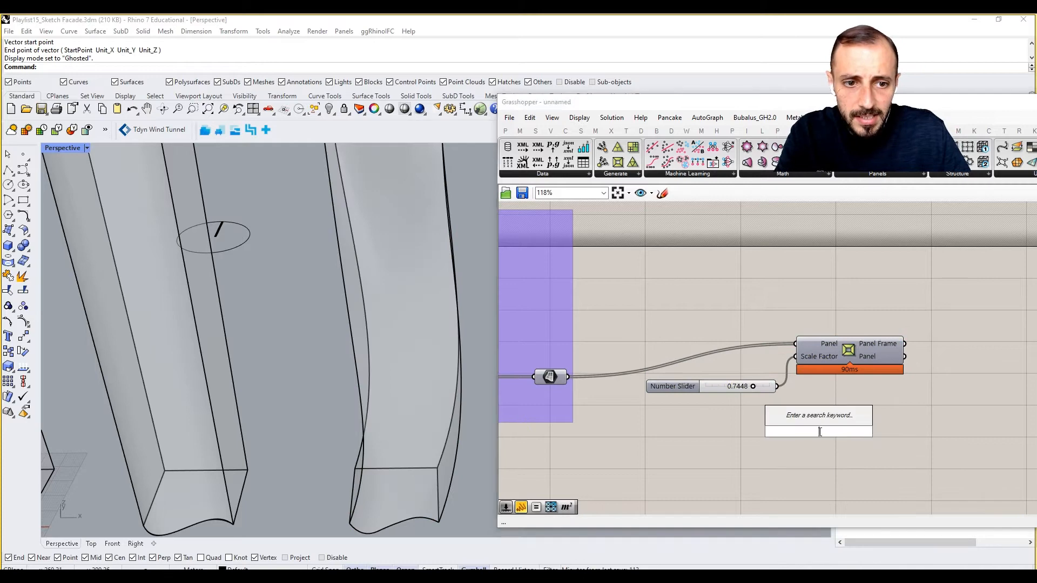
- Add a Surface parameter and connect it to the Panel Frame output of the frame component
{"action": "double_click", "coordinate": [881, 309]}
{"action": "type", "text": "surfca"}
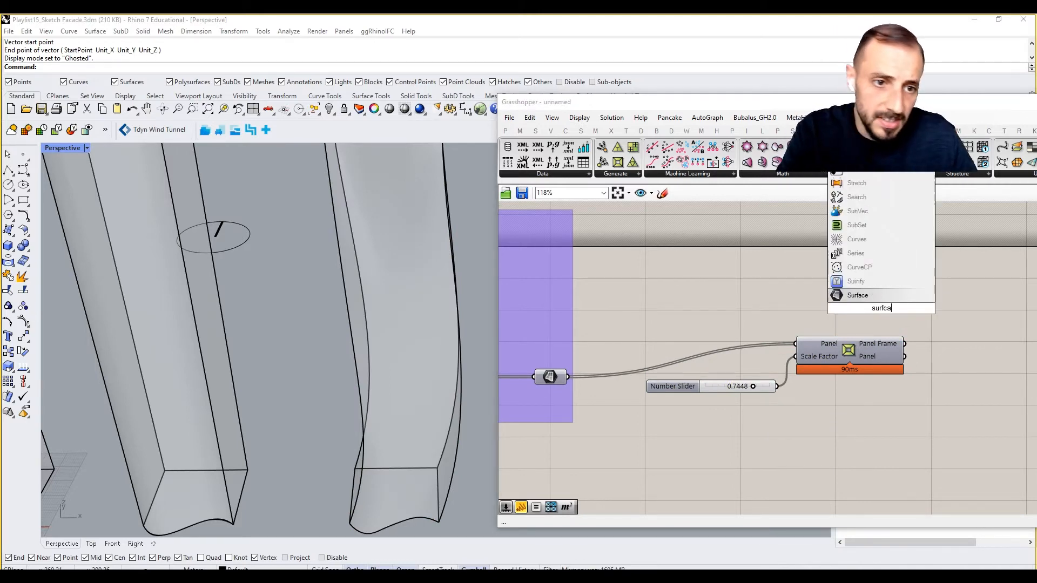
{"action": "key", "text": "Return"}
{"action": "left_click_drag", "start_coordinate": [881, 303], "coordinate": [922, 322]}
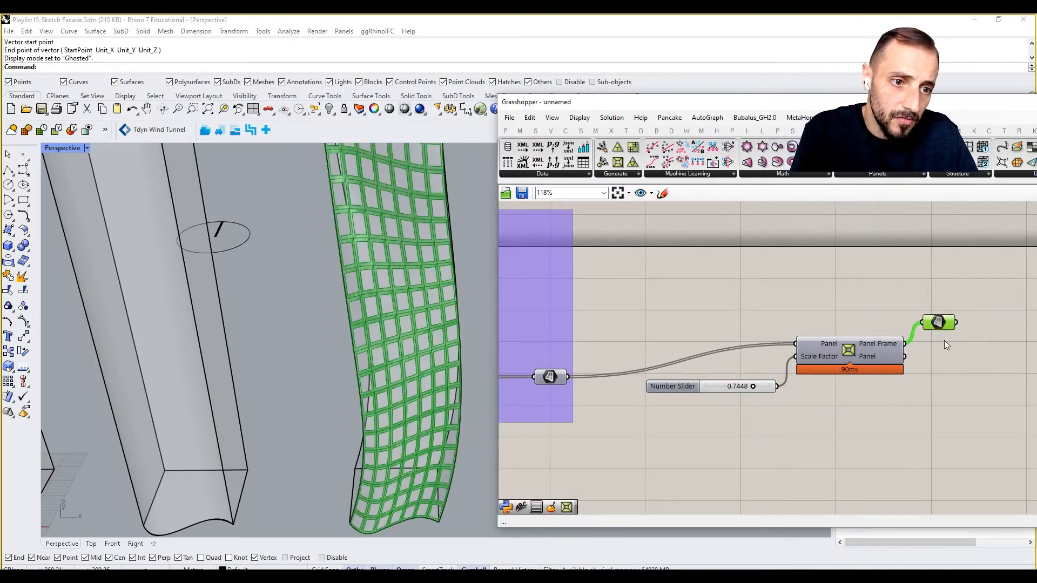
- Add a second Surface parameter on the Panel output and space the two output parameters apart
{"action": "right_click_drag", "start_coordinate": [944, 341], "coordinate": [863, 319]}
{"action": "left_click_drag", "start_coordinate": [885, 401], "coordinate": [864, 396], "text": "alt"}
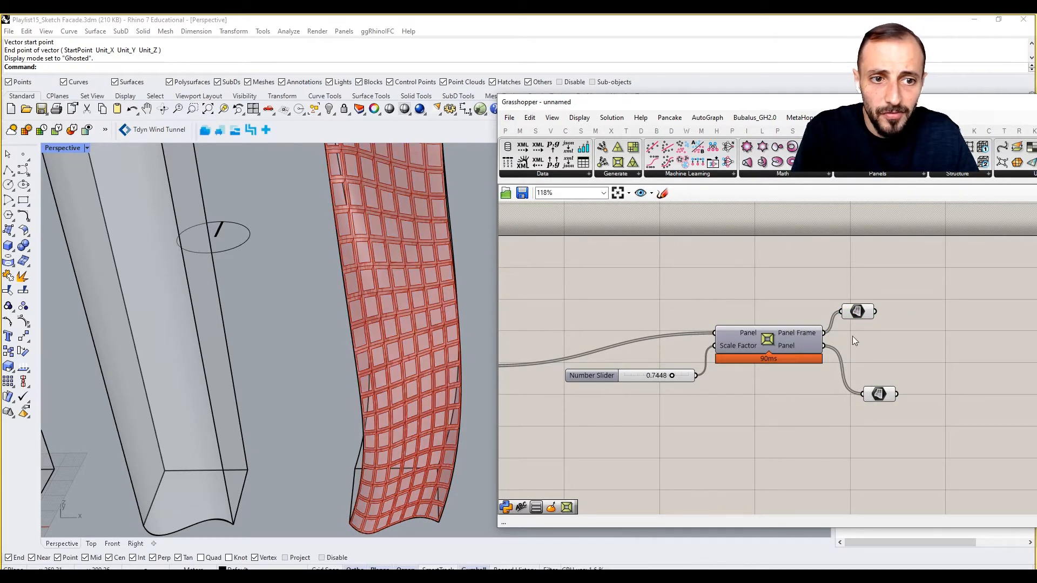
{"action": "left_click_drag", "start_coordinate": [856, 313], "coordinate": [894, 298]}
{"action": "left_click", "coordinate": [881, 314]}
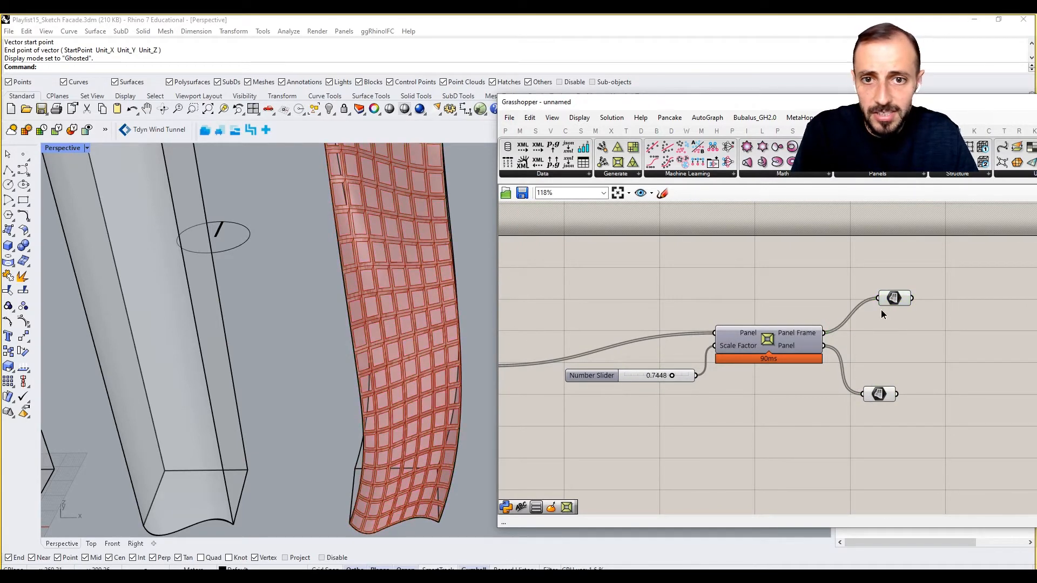
{"action": "left_click", "coordinate": [880, 394]}
{"action": "left_click", "coordinate": [831, 426]}
{"action": "right_click_drag", "start_coordinate": [882, 388], "coordinate": [816, 378]}
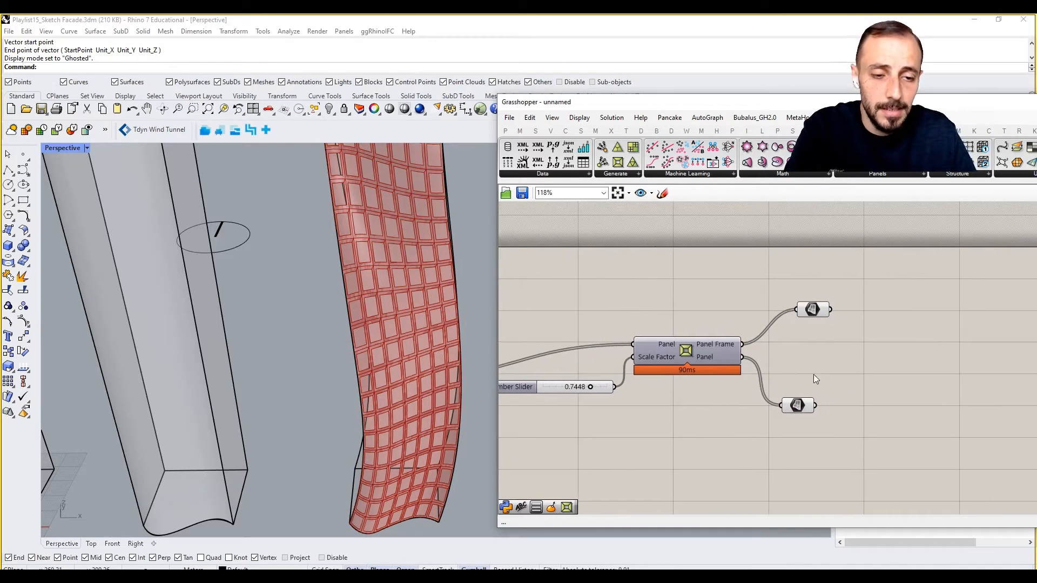
- Add a Surface parameter above the frame component and feed it from the grouped facade panels' Surface parameter
{"action": "right_click_drag", "start_coordinate": [885, 313], "coordinate": [946, 348]}
{"action": "double_click", "coordinate": [806, 333]}
{"action": "key", "text": "Escape"}
{"action": "right_click_drag", "start_coordinate": [772, 391], "coordinate": [890, 377]}
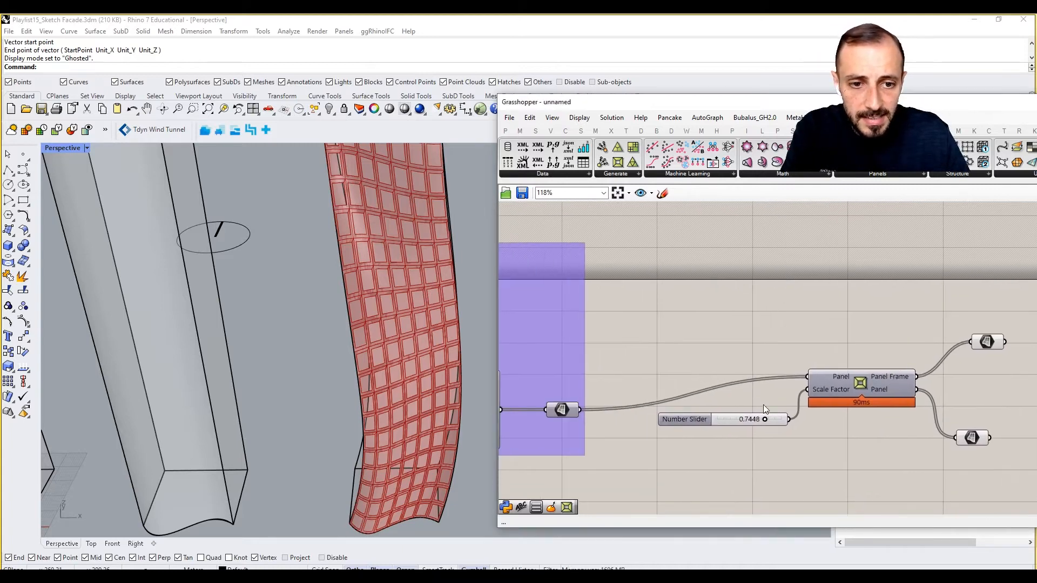
{"action": "double_click", "coordinate": [733, 321]}
{"action": "type", "text": "surface"}
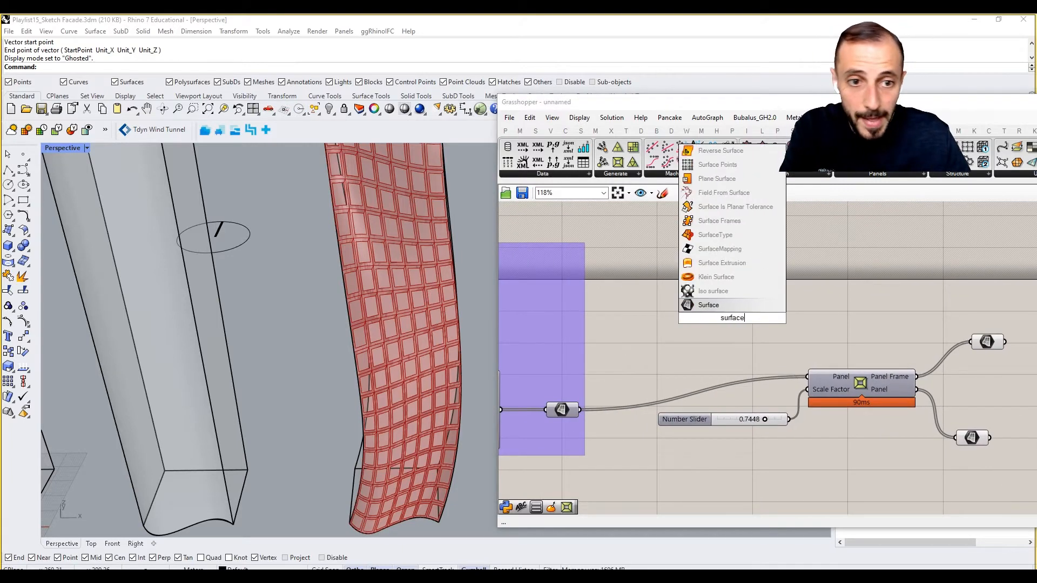
{"action": "left_click", "coordinate": [723, 306]}
{"action": "left_click_drag", "start_coordinate": [581, 409], "coordinate": [858, 275]}
- Add an Area component, connect the new Surface parameter to its Geometry input, and line the two up
{"action": "right_click_drag", "start_coordinate": [925, 265], "coordinate": [831, 283]}
{"action": "left_click", "coordinate": [831, 283]}
{"action": "double_click", "coordinate": [830, 284]}
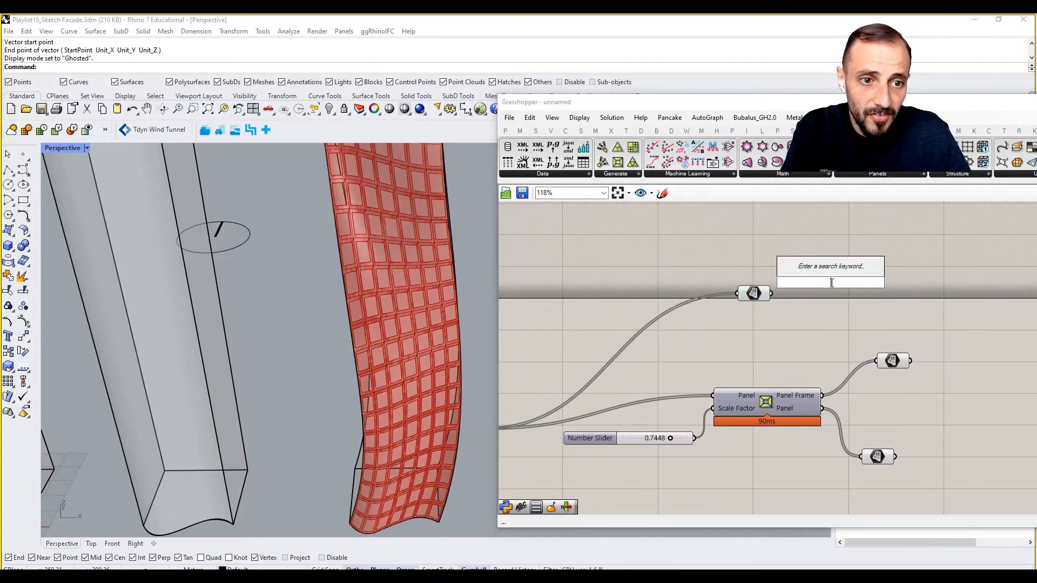
{"action": "type", "text": "area"}
{"action": "left_click", "coordinate": [806, 258]}
{"action": "left_click_drag", "start_coordinate": [773, 297], "coordinate": [787, 284]}
{"action": "left_click_drag", "start_coordinate": [757, 296], "coordinate": [738, 281]}
{"action": "right_click_drag", "start_coordinate": [830, 281], "coordinate": [753, 282]}
{"action": "left_click_drag", "start_coordinate": [753, 283], "coordinate": [756, 279]}
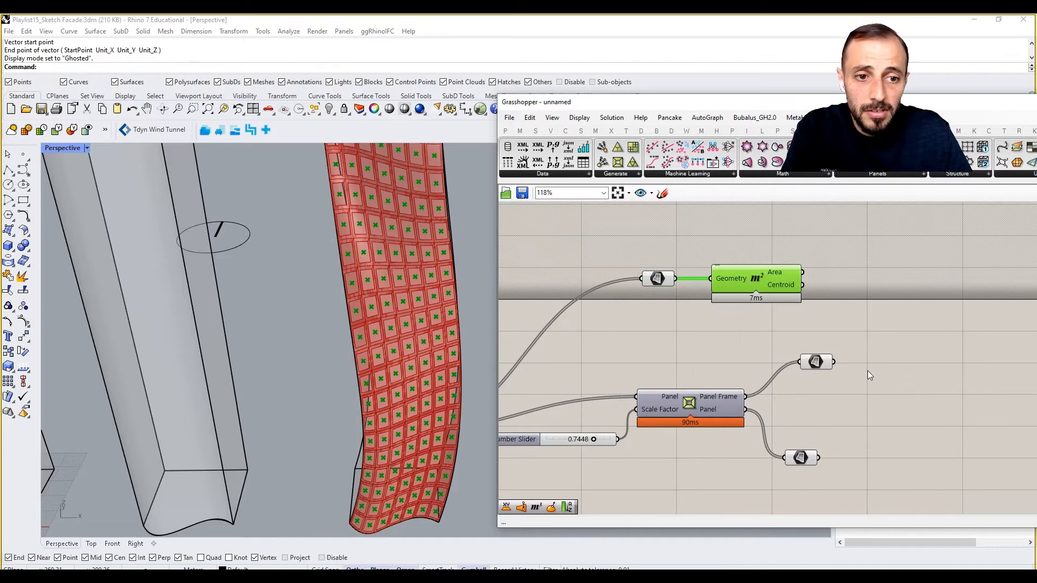
- Add an Extrude component with Base and Direction inputs and place it to the right of the Panel Frame surface
{"action": "left_click", "coordinate": [815, 362]}
{"action": "left_click", "coordinate": [878, 334]}
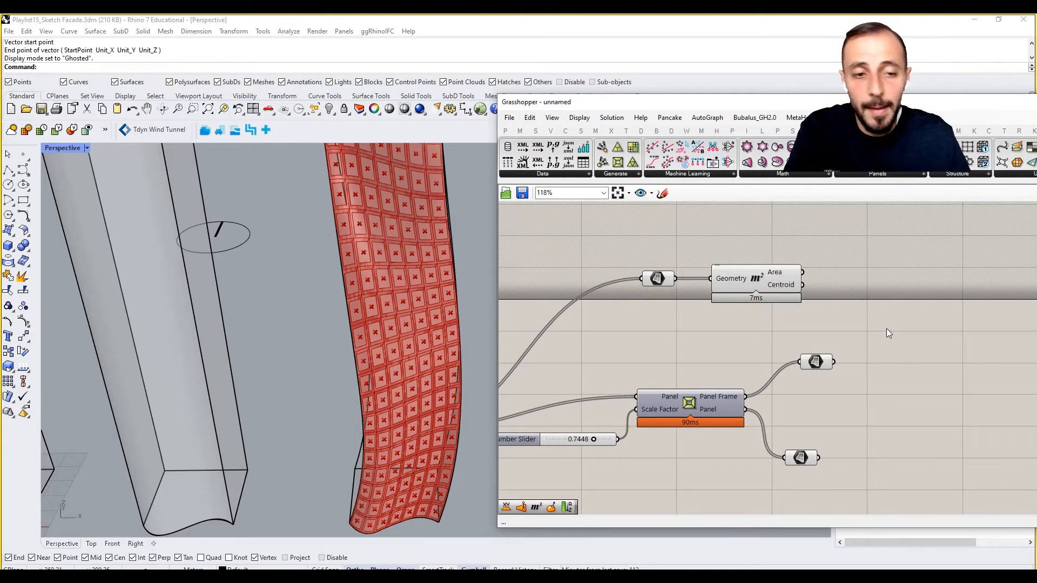
{"action": "double_click", "coordinate": [886, 328]}
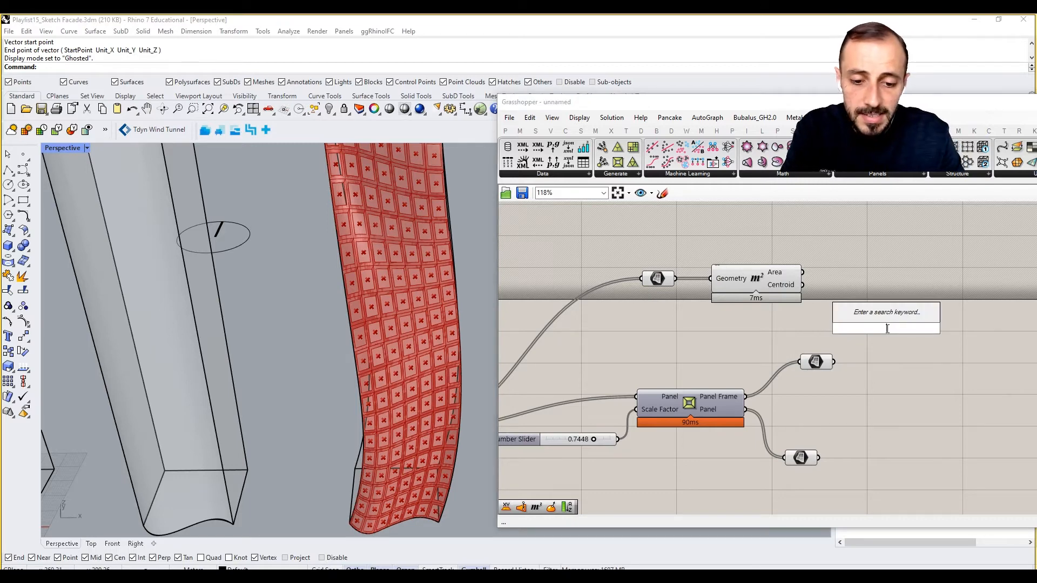
{"action": "type", "text": "6xtru"}
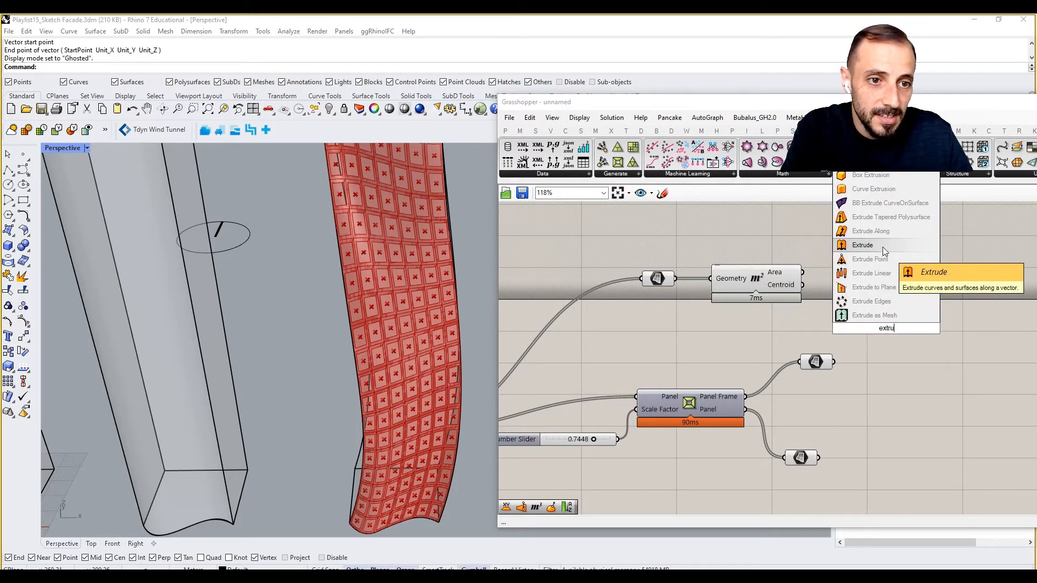
{"action": "left_click", "coordinate": [883, 248]}
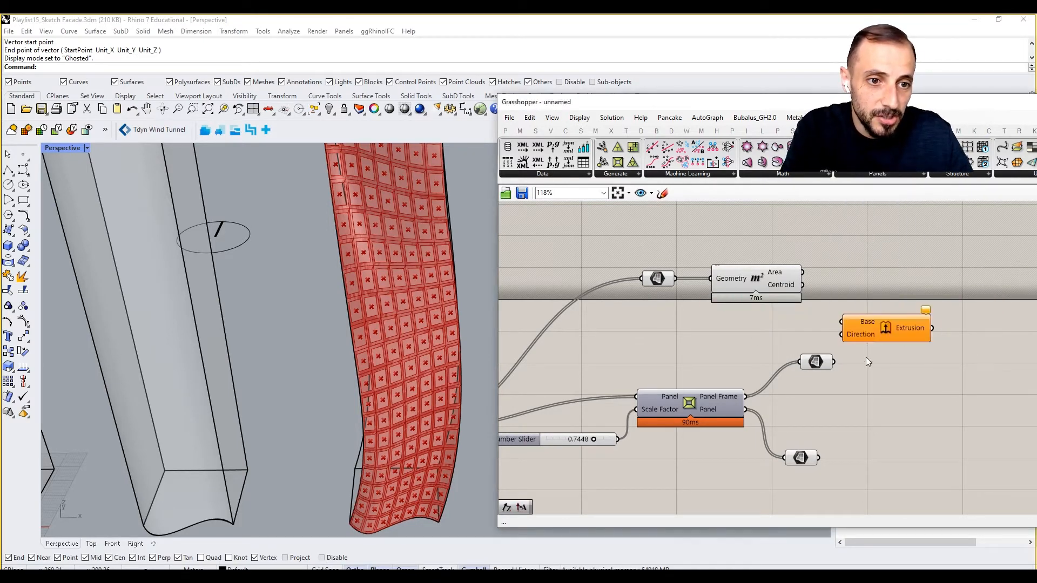
{"action": "left_click_drag", "start_coordinate": [883, 330], "coordinate": [991, 341]}
{"action": "left_click", "coordinate": [905, 319]}
{"action": "right_click_drag", "start_coordinate": [884, 337], "coordinate": [803, 339]}
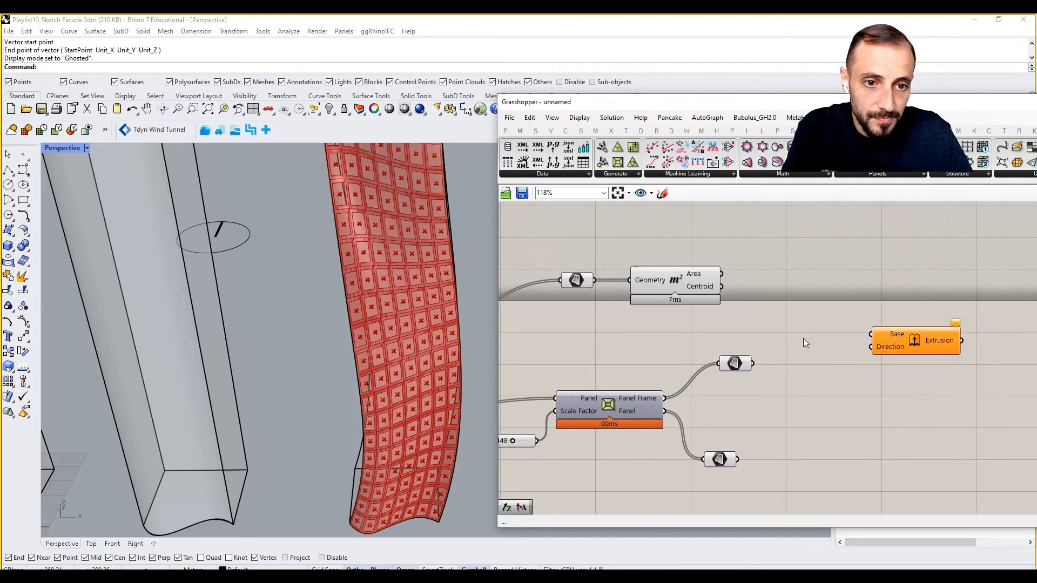
- Insert another Surface parameter between the Panel Frame surface and the Extrude component's Base input, and align the chain
{"action": "left_click", "coordinate": [730, 367]}
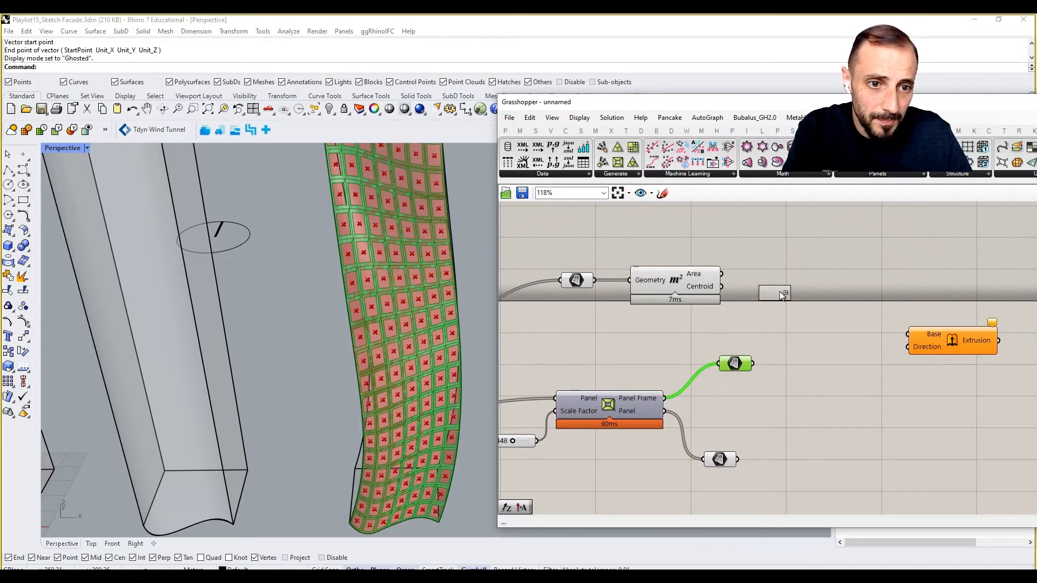
{"action": "left_click_drag", "start_coordinate": [781, 294], "coordinate": [783, 294], "text": "alt"}
{"action": "left_click_drag", "start_coordinate": [753, 364], "coordinate": [759, 296]}
{"action": "left_click_drag", "start_coordinate": [775, 296], "coordinate": [834, 295]}
{"action": "left_click_drag", "start_coordinate": [941, 340], "coordinate": [945, 328]}
{"action": "left_click_drag", "start_coordinate": [736, 363], "coordinate": [711, 338]}
{"action": "left_click_drag", "start_coordinate": [852, 293], "coordinate": [834, 316]}
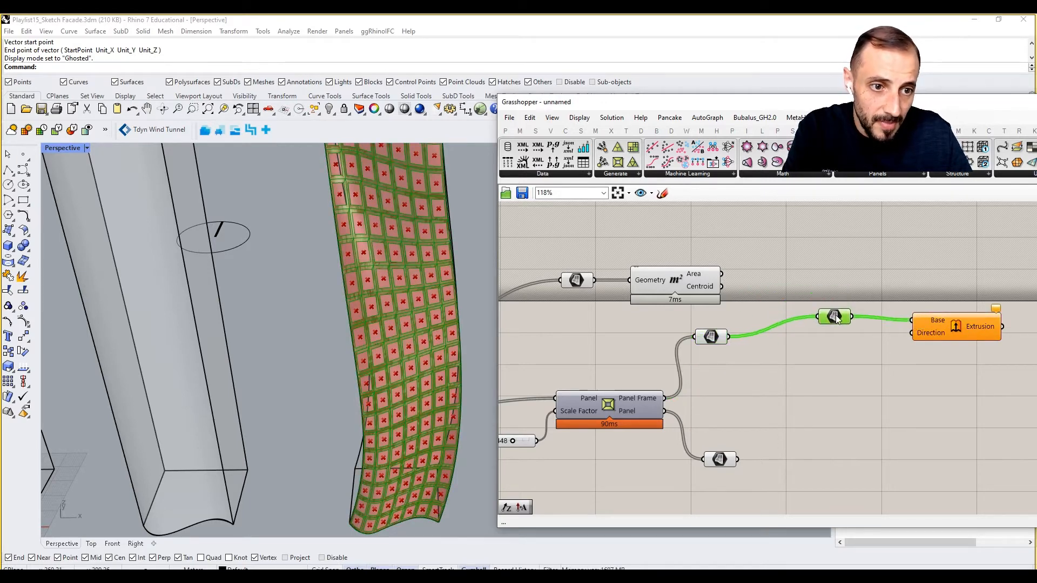
{"action": "left_click_drag", "start_coordinate": [708, 336], "coordinate": [706, 323]}
{"action": "left_click", "coordinate": [738, 346]}
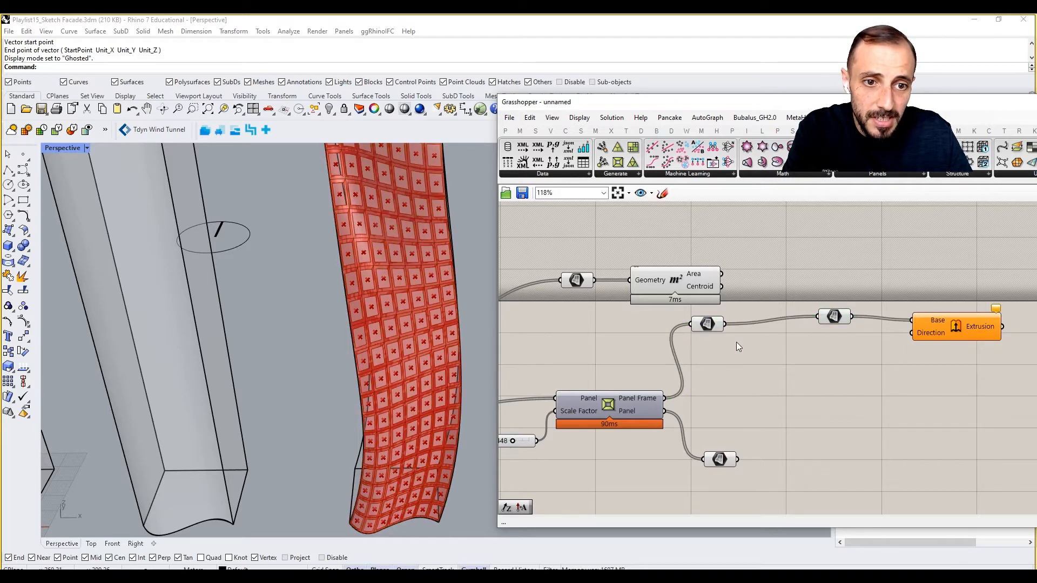
{"action": "left_click", "coordinate": [831, 305]}
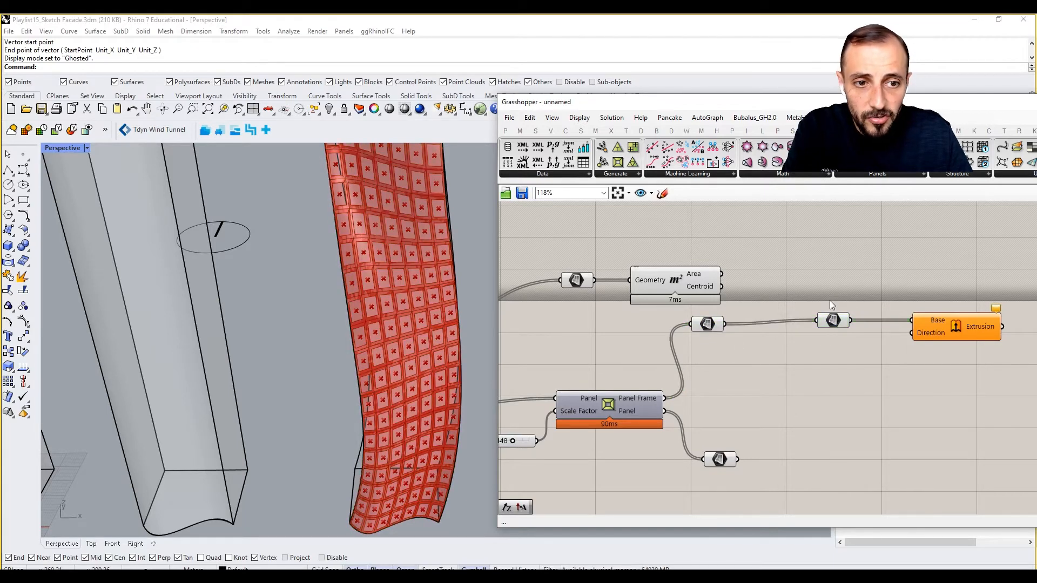
{"action": "mouse_move", "coordinate": [711, 323]}
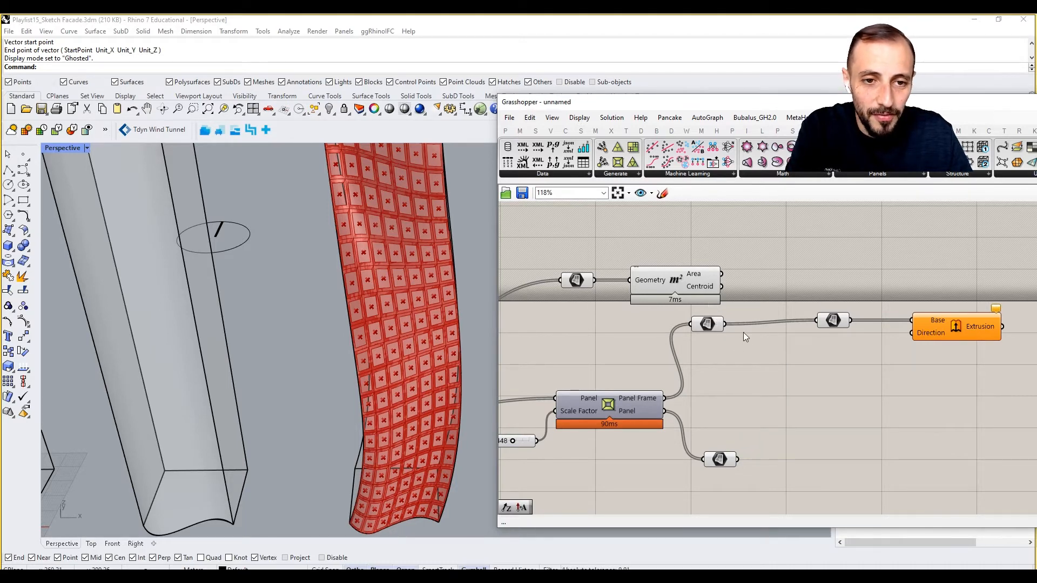
{"action": "double_click", "coordinate": [751, 357]}
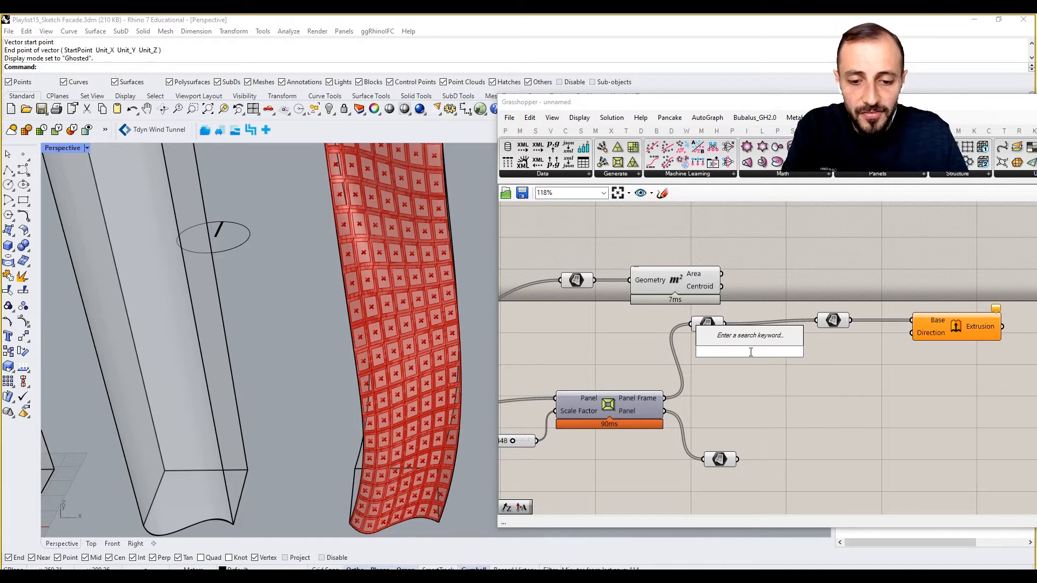
{"action": "type", "text": "are"}
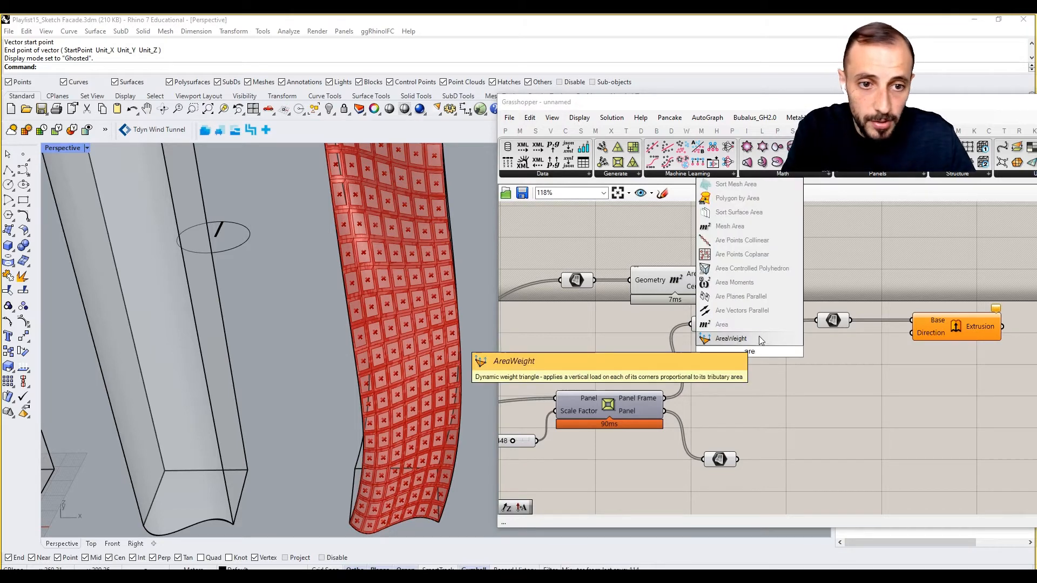
{"action": "left_click", "coordinate": [757, 335]}
{"action": "left_click", "coordinate": [748, 341]}
{"action": "key", "text": "Delete"}
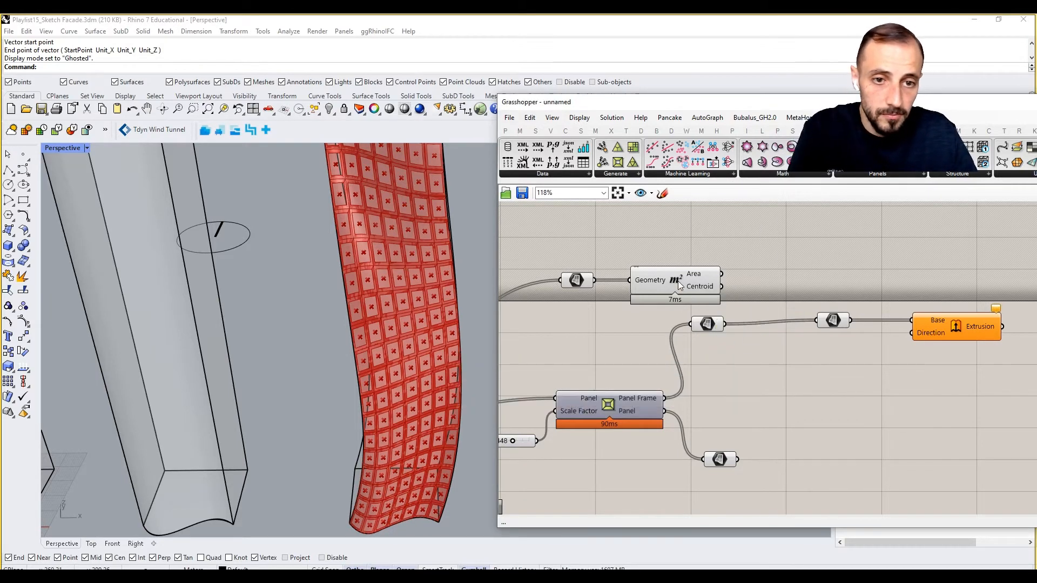
{"action": "left_click_drag", "start_coordinate": [678, 281], "coordinate": [795, 369], "text": "alt"}
{"action": "key", "text": "Delete"}
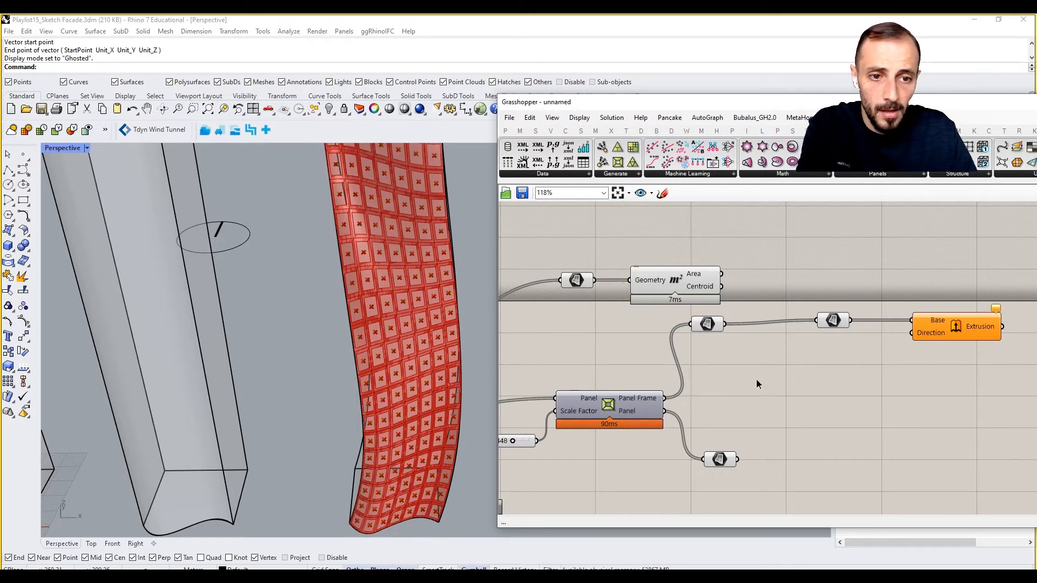
{"action": "scroll", "coordinate": [756, 379], "scroll_direction": "down", "scroll_amount": 3}
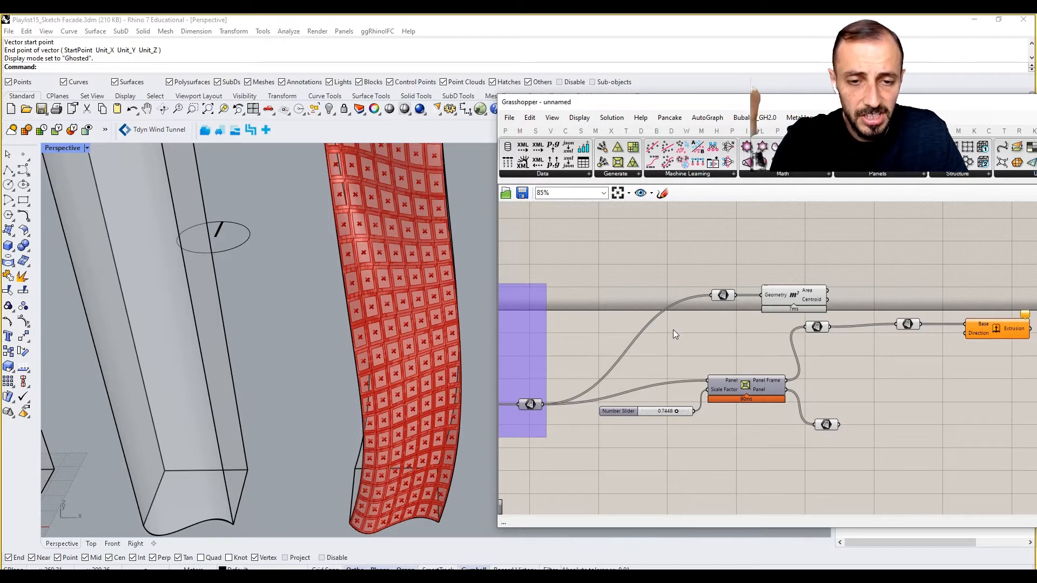
{"action": "right_click_drag", "start_coordinate": [812, 319], "coordinate": [800, 315]}
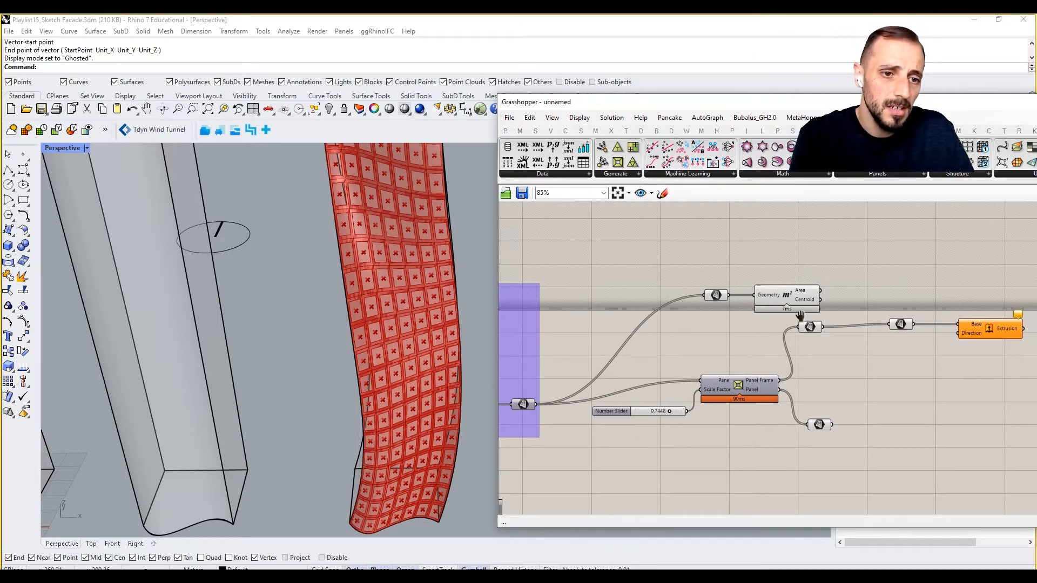
- Duplicate the Area component below the original and connect the Panel Frame Surface parameter to the copy's Geometry input
{"action": "left_click_drag", "start_coordinate": [785, 271], "coordinate": [711, 309]}
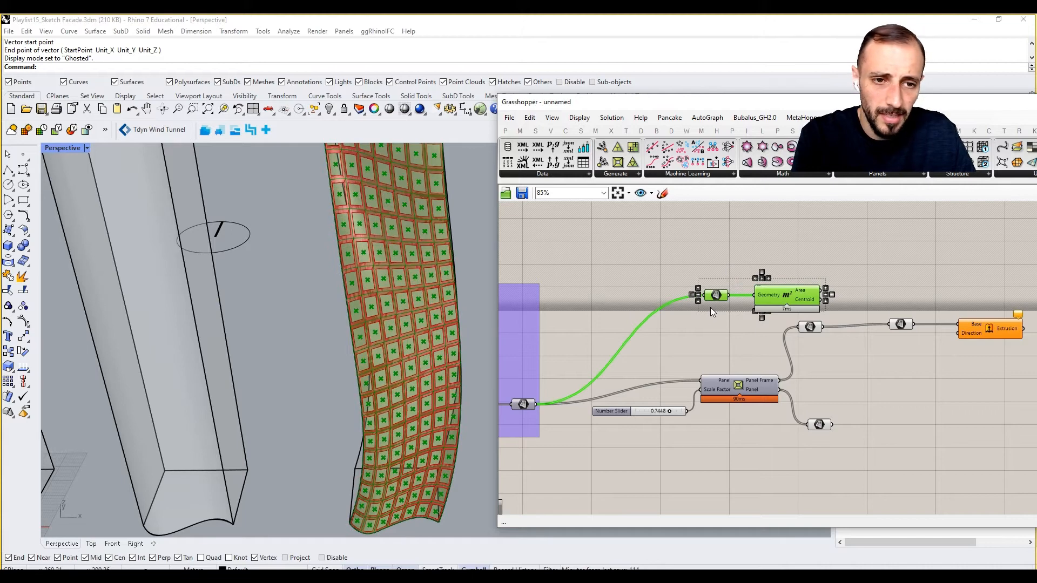
{"action": "left_click", "coordinate": [778, 322]}
{"action": "left_click_drag", "start_coordinate": [787, 296], "coordinate": [878, 374], "text": "alt"}
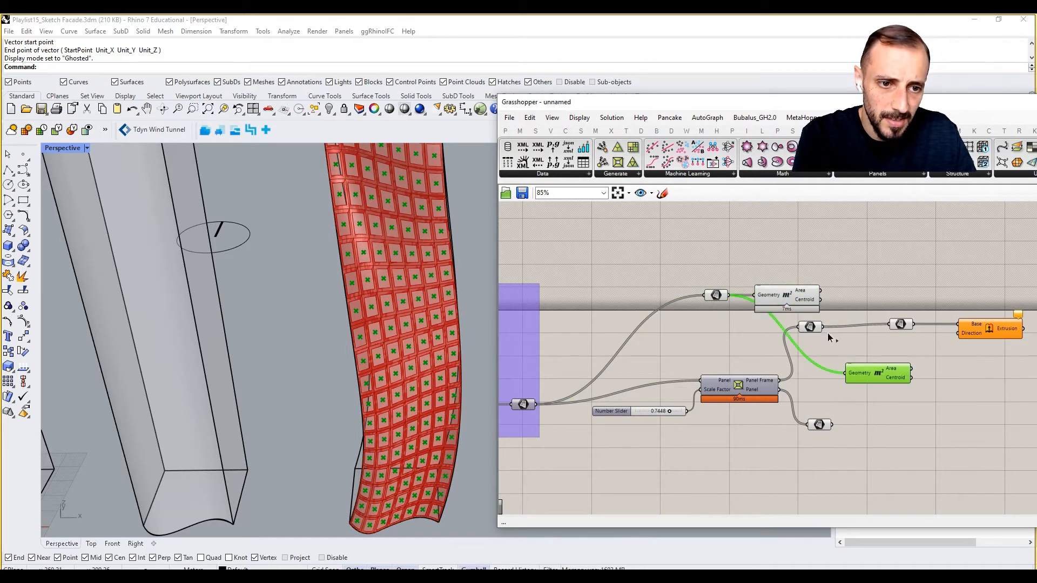
{"action": "right_click_drag", "start_coordinate": [947, 381], "coordinate": [877, 381]}
- Add a Surface Closest Point component beside the copied Area component and connect Centroid to its Point input
{"action": "double_click", "coordinate": [877, 381]}
{"action": "type", "text": "c"}
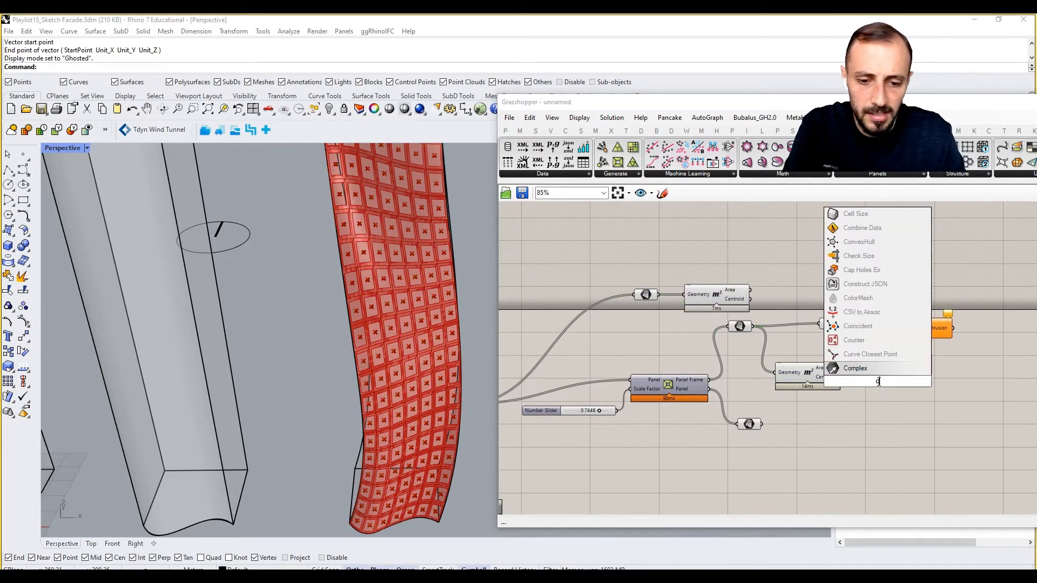
{"action": "type", "text": "loses"}
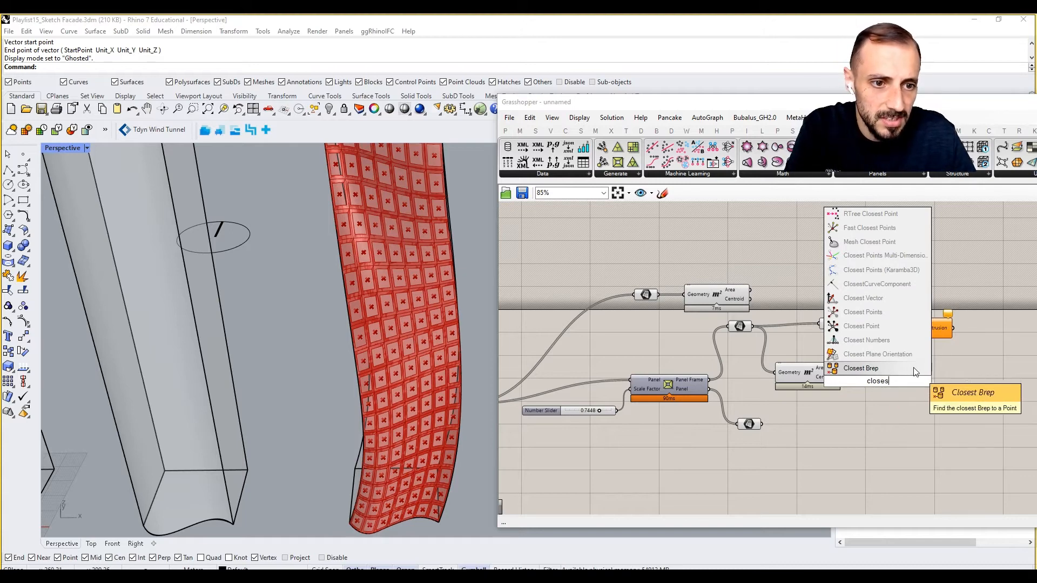
{"action": "type", "text": "t"}
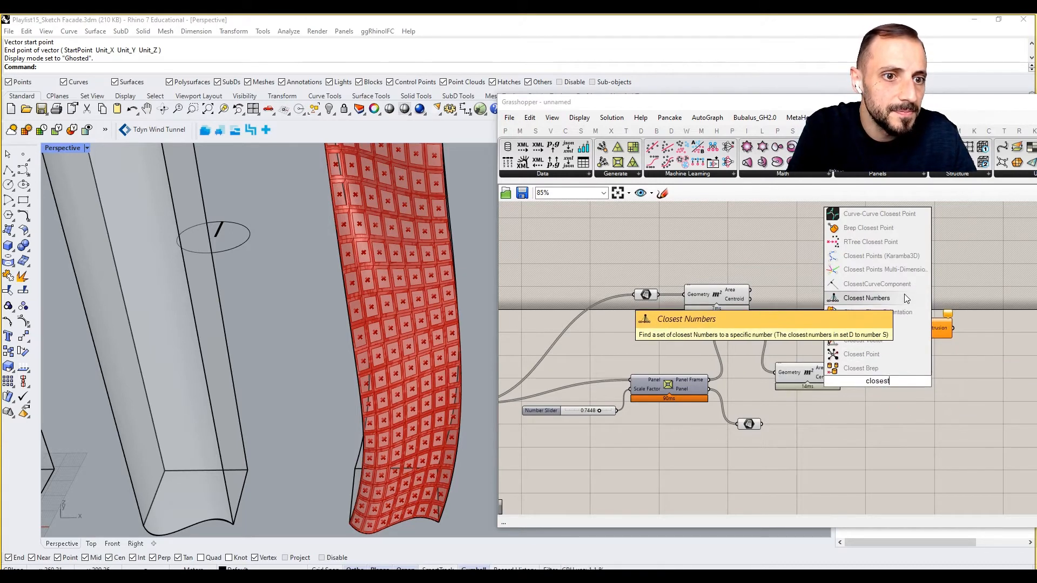
{"action": "type", "text": " surfa"}
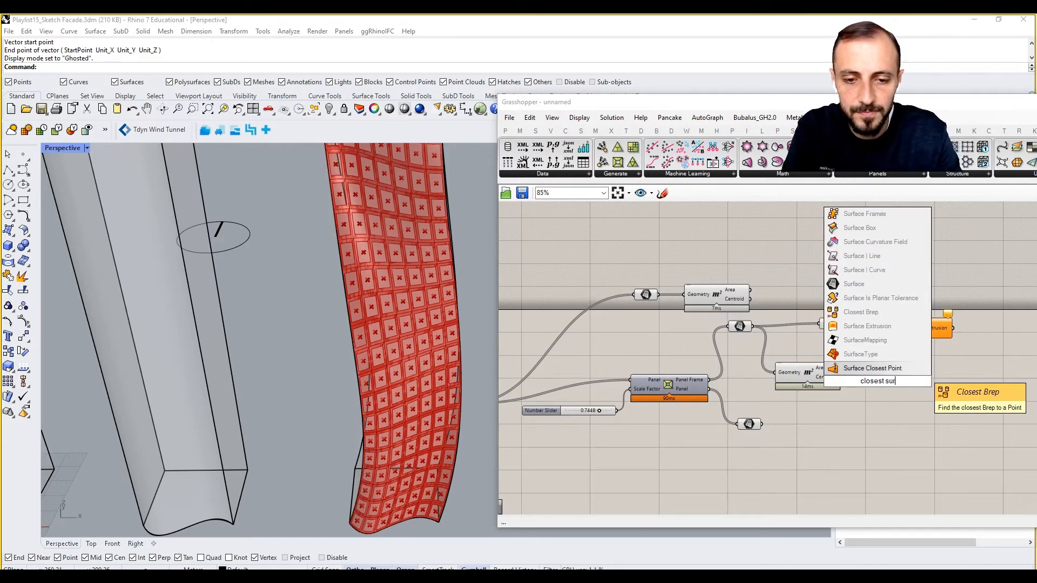
{"action": "left_click", "coordinate": [911, 371]}
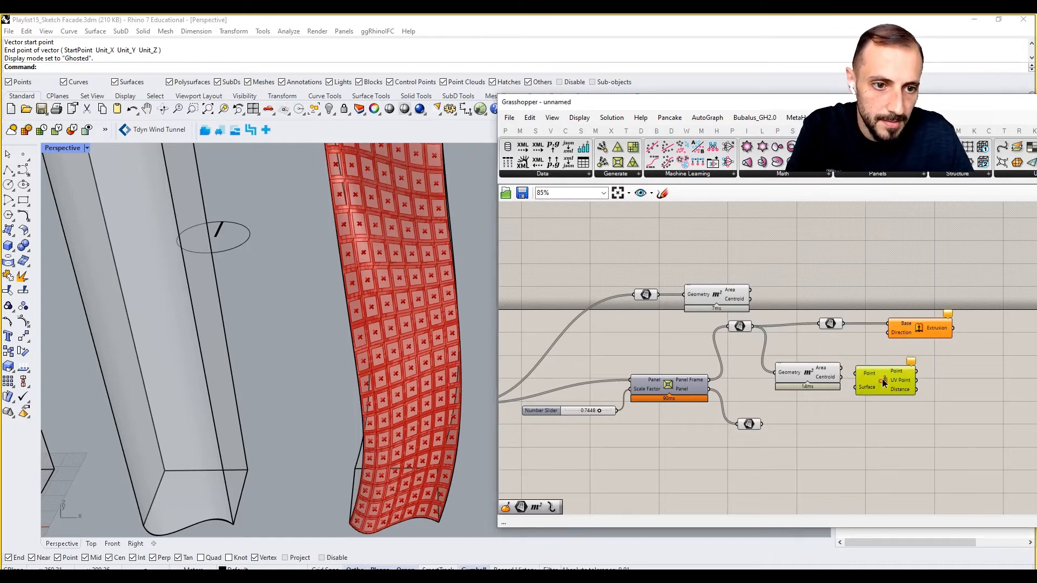
{"action": "left_click_drag", "start_coordinate": [840, 377], "coordinate": [871, 372]}
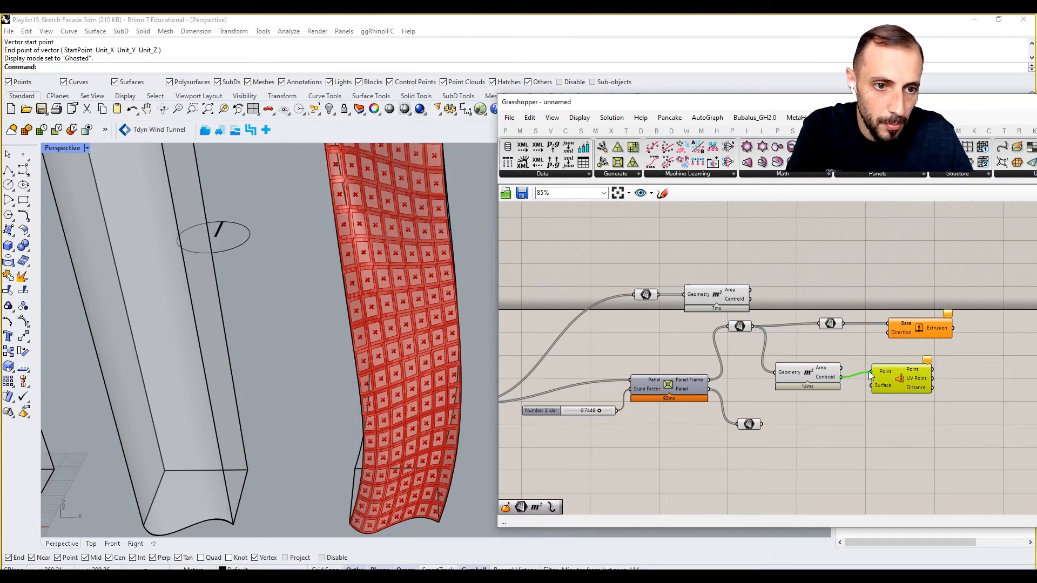
- Copy the Panel Frame Surface parameter, connect the copy to Surface Closest Point's Surface input, and tidy the surrounding components
{"action": "right_click_drag", "start_coordinate": [868, 384], "coordinate": [825, 378]}
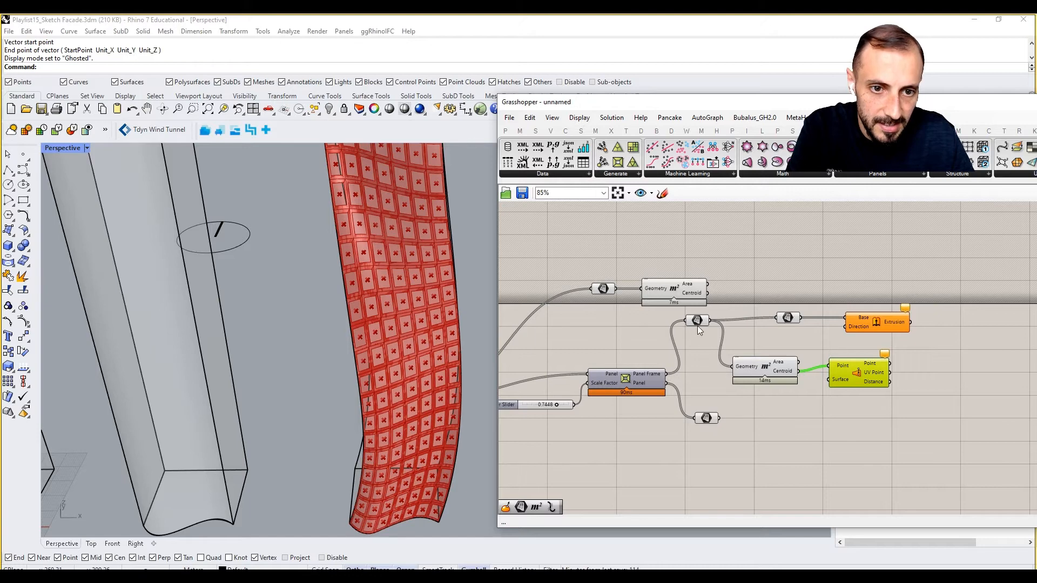
{"action": "left_click_drag", "start_coordinate": [698, 324], "coordinate": [830, 380], "text": "alt"}
{"action": "left_click", "coordinate": [750, 361]}
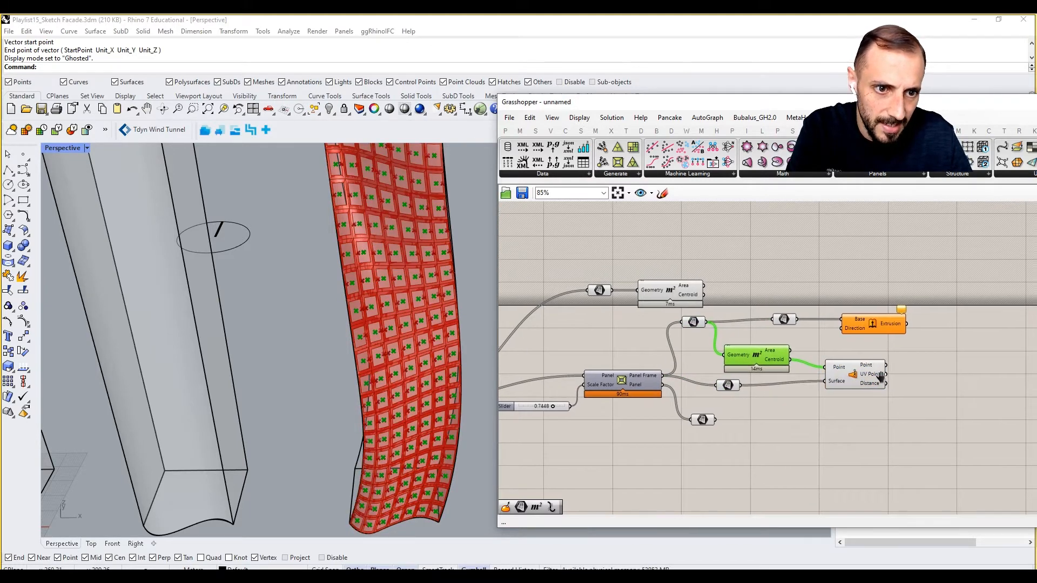
{"action": "right_click_drag", "start_coordinate": [880, 376], "coordinate": [849, 384]}
{"action": "left_click_drag", "start_coordinate": [845, 385], "coordinate": [854, 381]}
{"action": "left_click", "coordinate": [851, 331]}
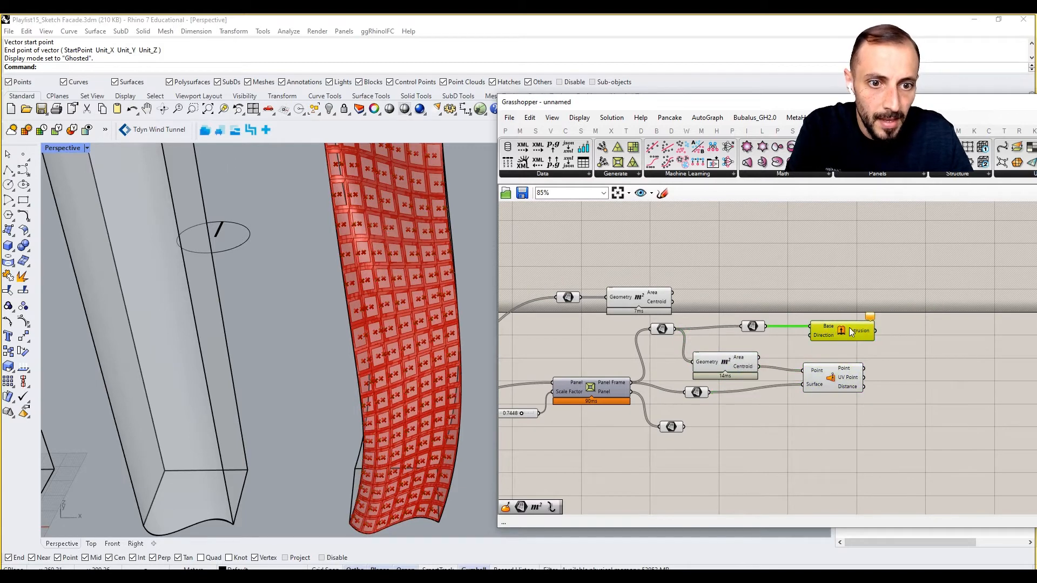
- Add an Evaluate Surface component, feeding its Point input from UV Point and its Surface input from the copied Surface parameter
{"action": "double_click", "coordinate": [877, 348]}
{"action": "type", "text": "eval"}
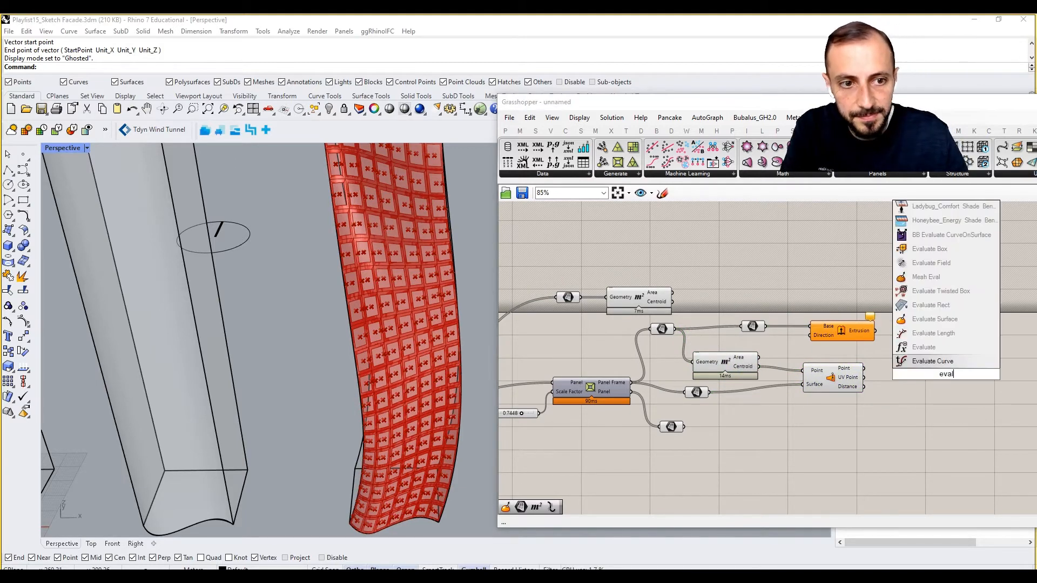
{"action": "left_click", "coordinate": [942, 320]}
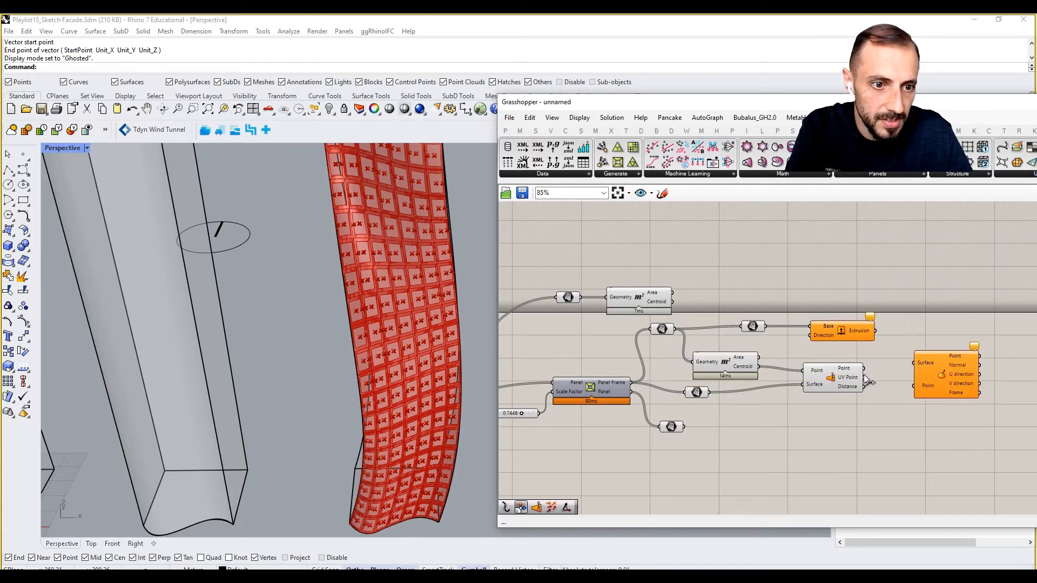
{"action": "left_click_drag", "start_coordinate": [864, 378], "coordinate": [914, 385]}
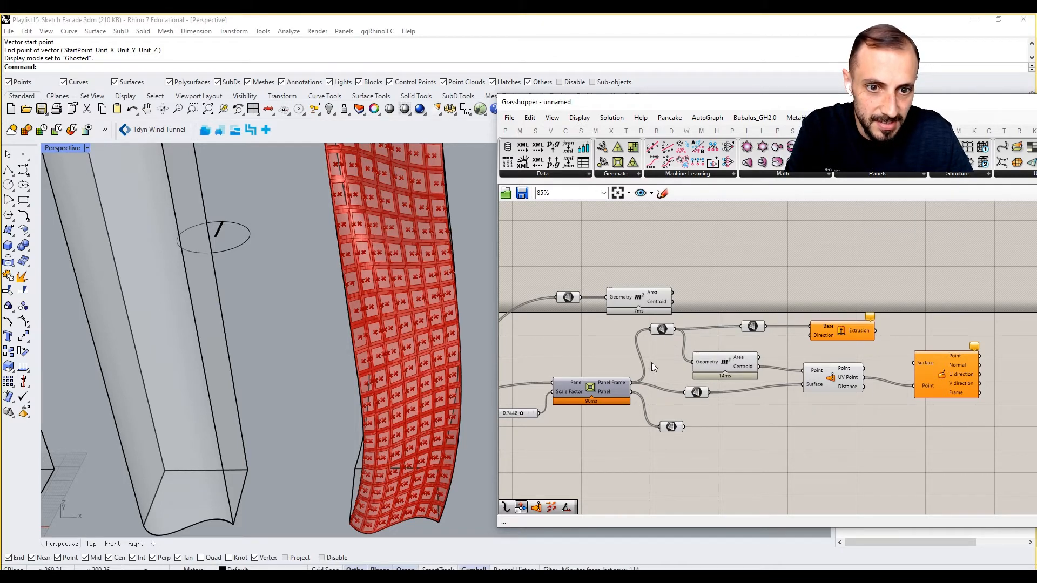
{"action": "left_click_drag", "start_coordinate": [710, 392], "coordinate": [915, 363]}
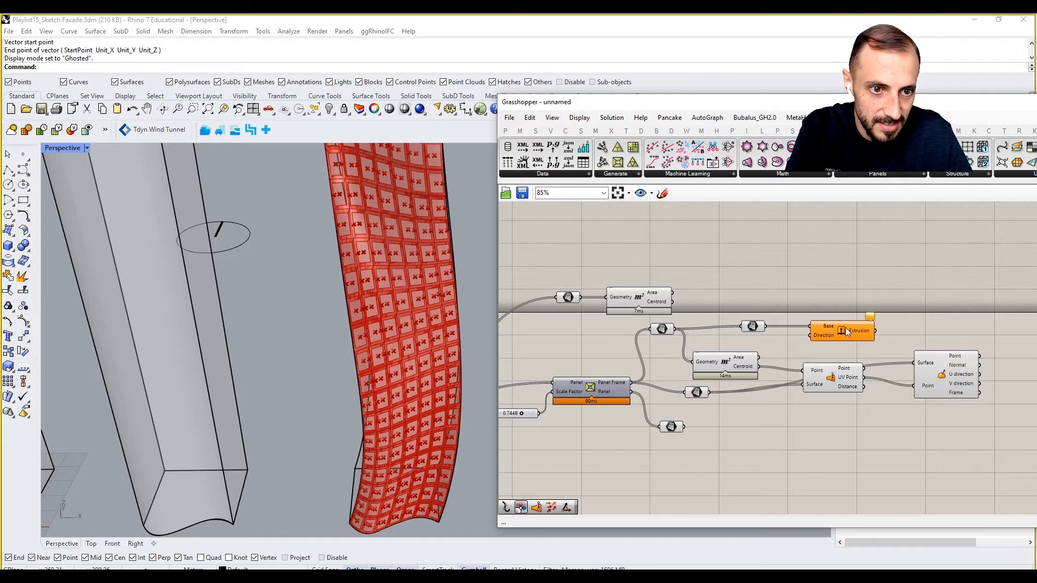
- Move the Extrude component and its Surface parameter above Evaluate Surface, and reposition Surface Closest Point and Evaluate Surface
{"action": "left_click_drag", "start_coordinate": [856, 304], "coordinate": [945, 291]}
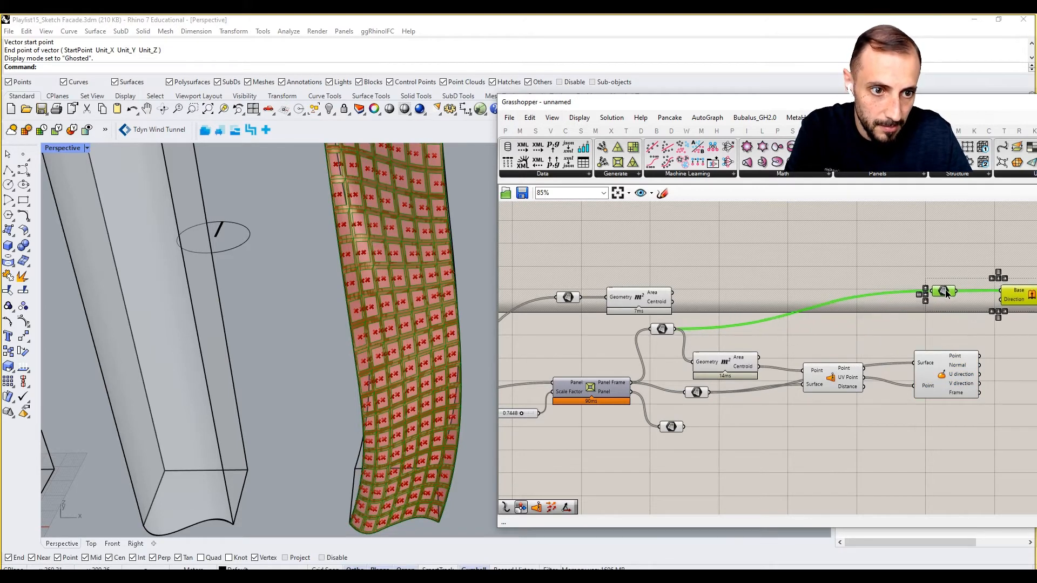
{"action": "left_click", "coordinate": [845, 385]}
{"action": "left_click_drag", "start_coordinate": [843, 383], "coordinate": [857, 406]}
{"action": "right_click_drag", "start_coordinate": [928, 397], "coordinate": [842, 393]}
{"action": "left_click_drag", "start_coordinate": [868, 374], "coordinate": [877, 379]}
{"action": "double_click", "coordinate": [942, 365]}
{"action": "type", "text": "ampl"}
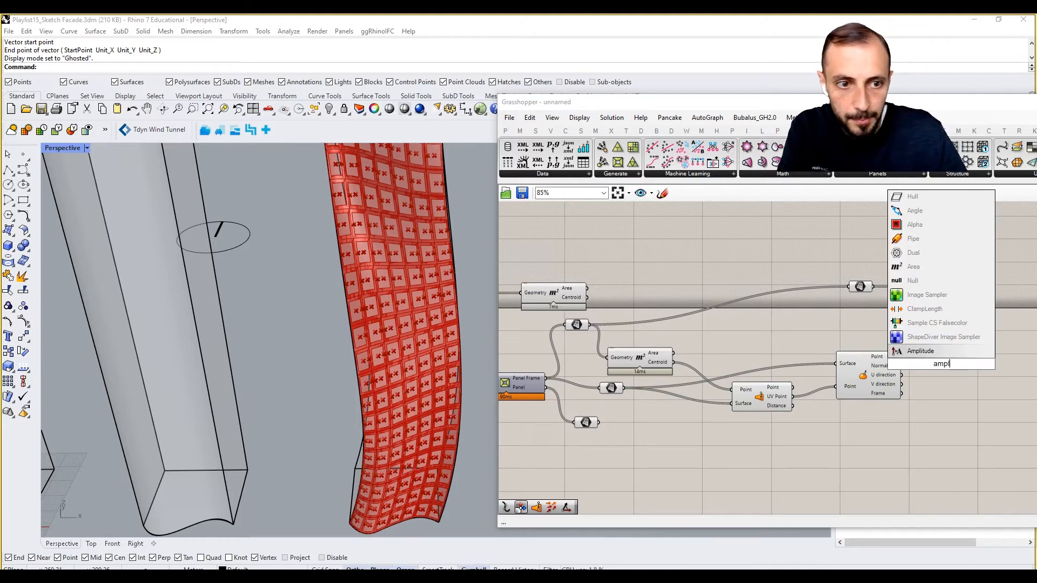
{"action": "left_click", "coordinate": [929, 342]}
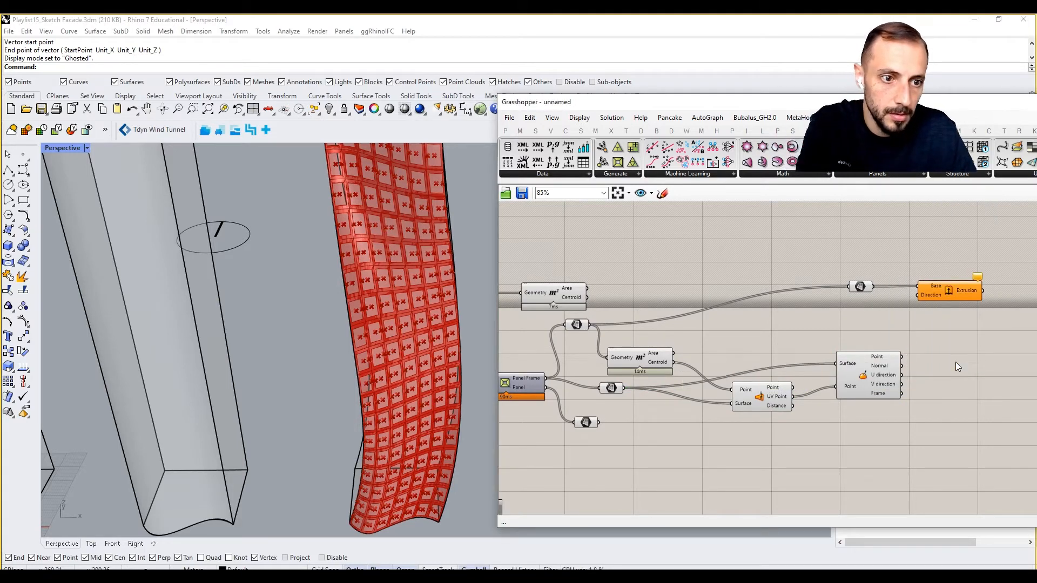
{"action": "key", "text": "ctrl+z"}
- Add an Amplitude component to the right of Evaluate Surface and connect the Normal output to its Vector input
{"action": "double_click", "coordinate": [955, 362]}
{"action": "type", "text": "amplitu"}
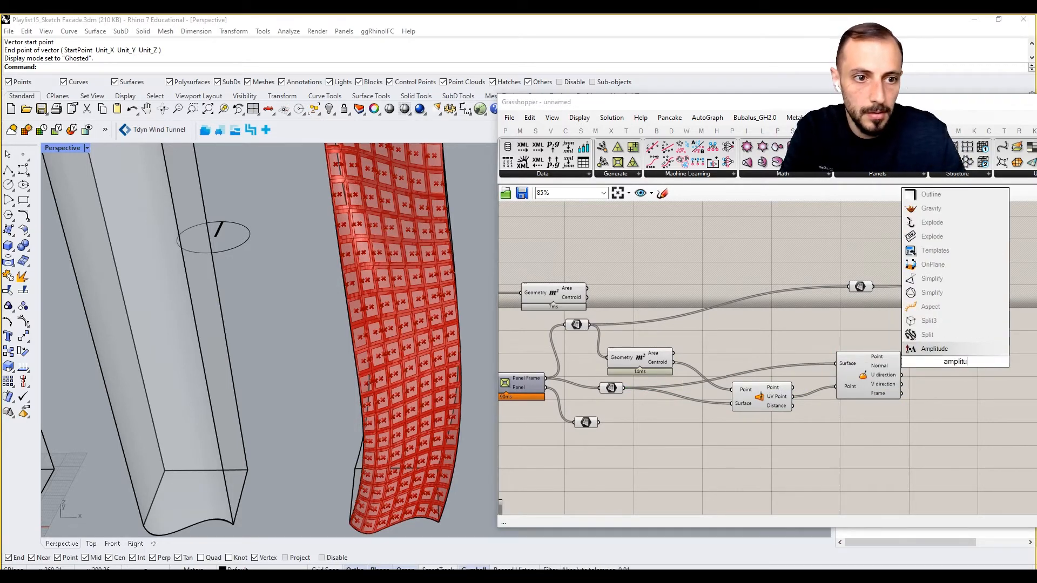
{"action": "left_click", "coordinate": [944, 349]}
{"action": "scroll", "coordinate": [944, 357], "scroll_direction": "up", "scroll_amount": 1}
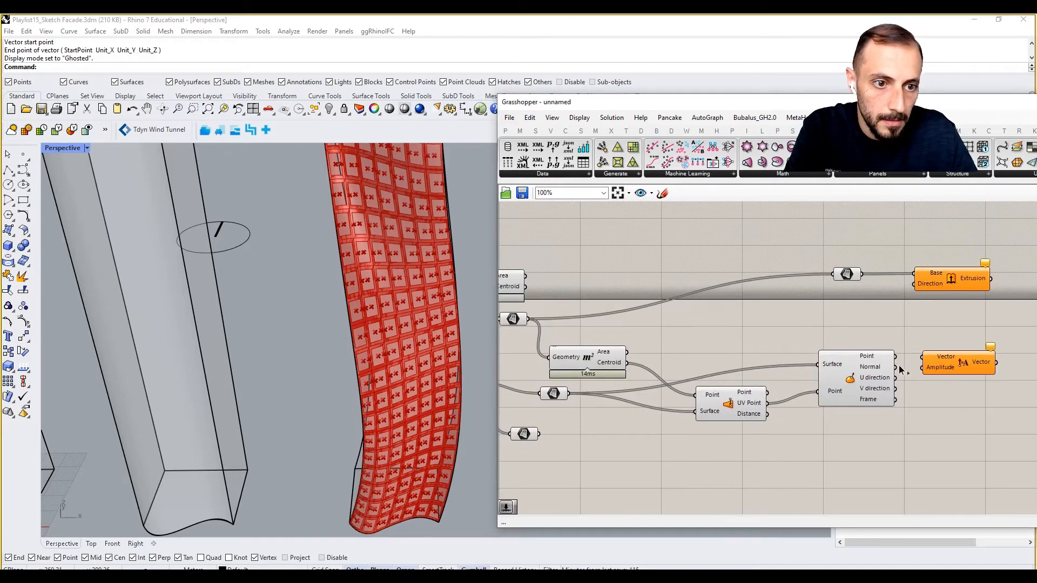
{"action": "mouse_move", "coordinate": [946, 363]}
{"action": "left_mouse_down"}
{"action": "mouse_move", "coordinate": [986, 373]}
{"action": "mouse_move", "coordinate": [955, 362]}
{"action": "left_mouse_up"}
- Add a number slider set to 2.0 for the Amplitude input, and connect the Amplitude component's Vector output to Extrude's Direction
{"action": "double_click", "coordinate": [939, 409]}
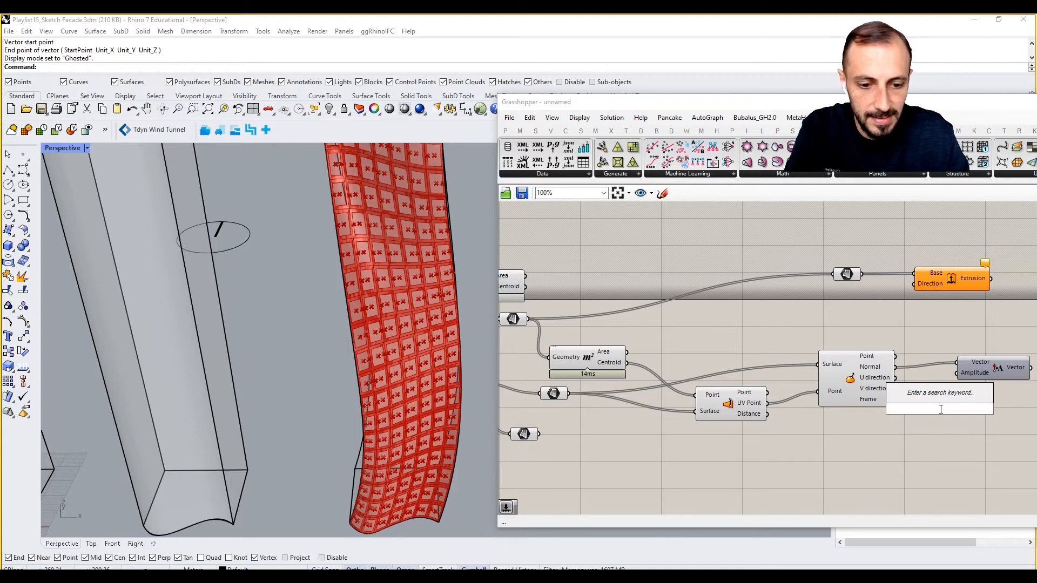
{"action": "type", "text": "2"}
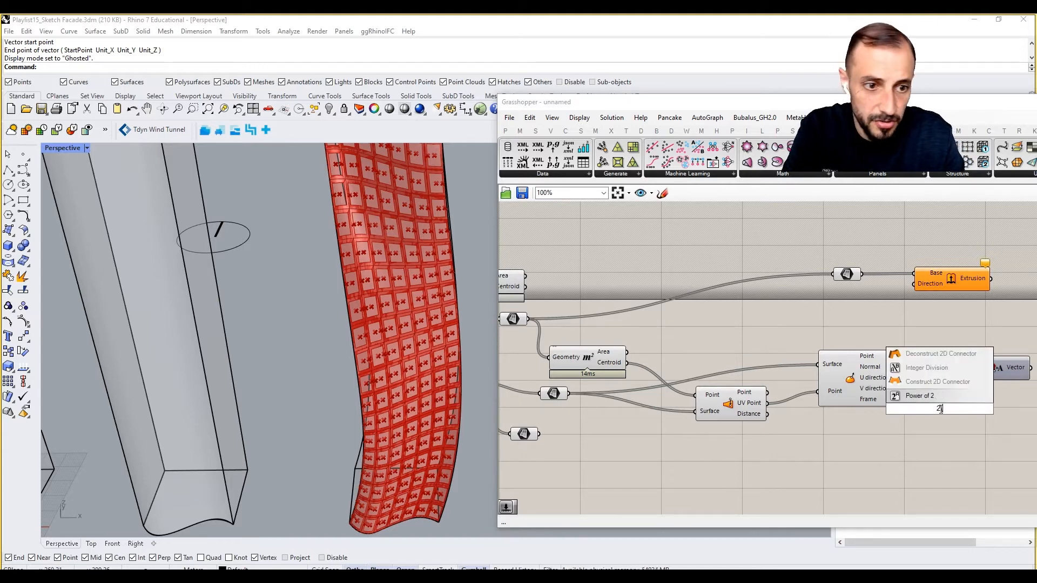
{"action": "type", "text": ".0"}
{"action": "key", "text": "Return"}
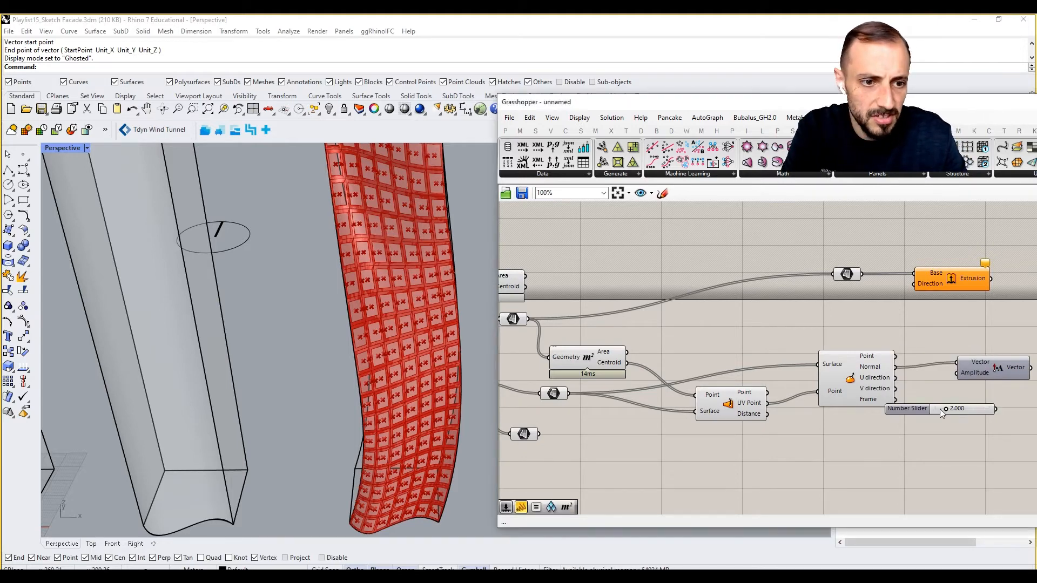
{"action": "right_click_drag", "start_coordinate": [981, 409], "coordinate": [896, 398]}
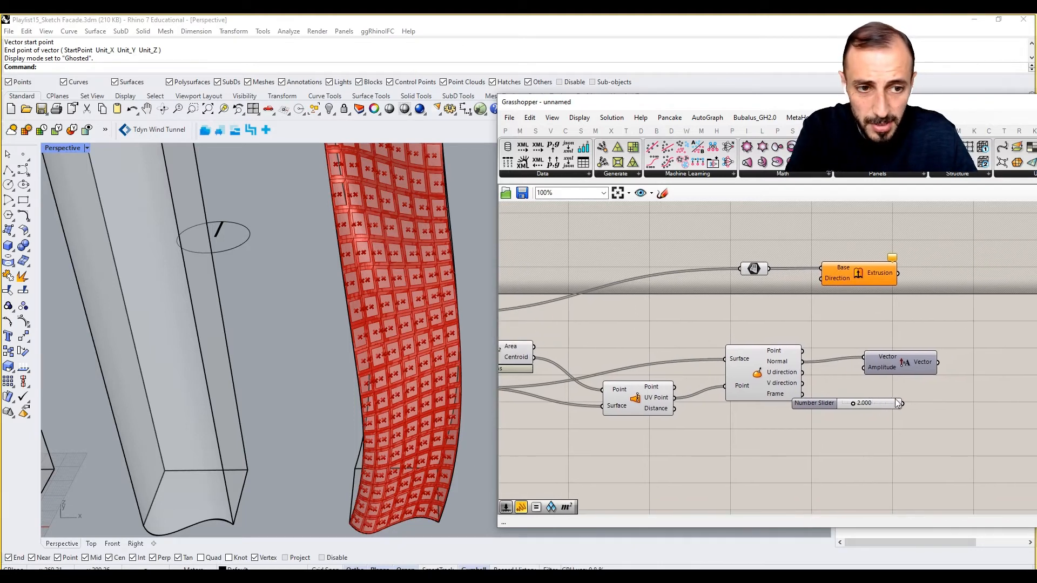
{"action": "left_click_drag", "start_coordinate": [903, 403], "coordinate": [823, 279]}
- Highlight the Extrude component's result and examine the extruded panel frames on the facade up close
{"action": "left_click", "coordinate": [836, 274]}
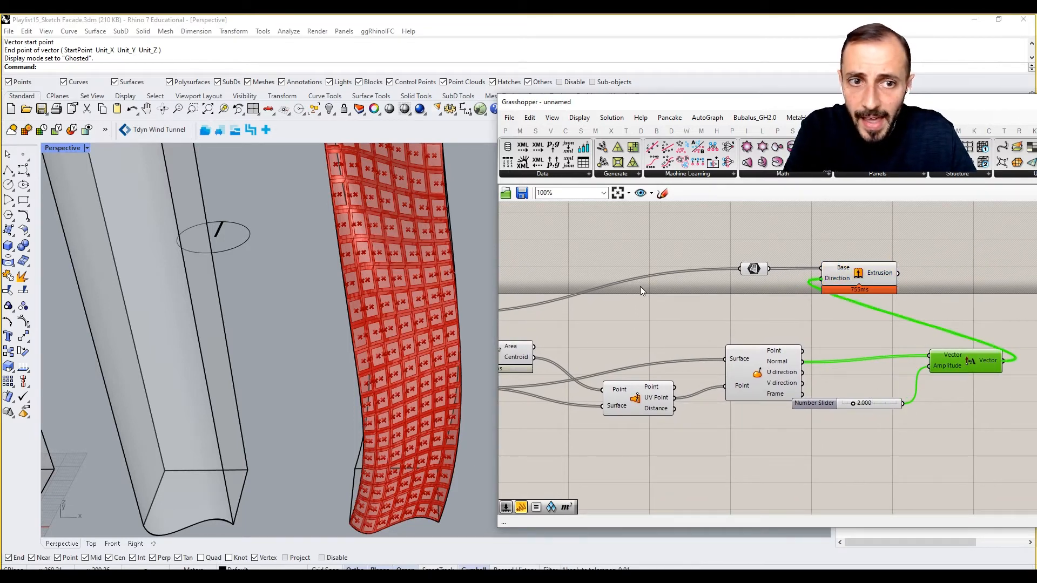
{"action": "right_click_drag", "start_coordinate": [467, 269], "coordinate": [340, 205]}
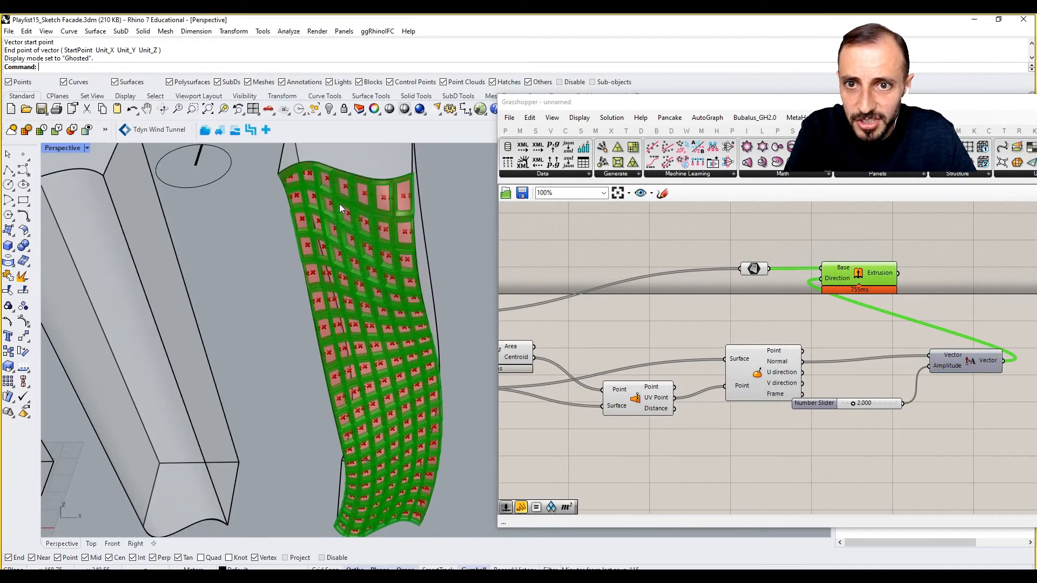
{"action": "scroll", "coordinate": [316, 161], "scroll_direction": "up", "scroll_amount": 3}
{"action": "scroll", "coordinate": [337, 211], "scroll_direction": "up", "scroll_amount": 5}
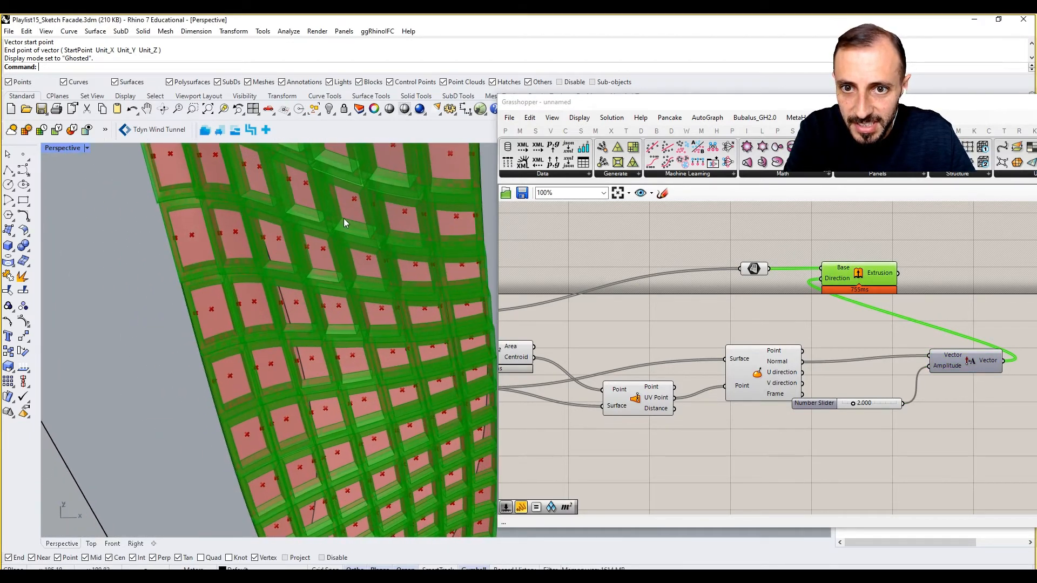
{"action": "scroll", "coordinate": [344, 225], "scroll_direction": "down", "scroll_amount": 6}
{"action": "right_click_drag", "start_coordinate": [345, 228], "coordinate": [407, 154]}
{"action": "scroll", "coordinate": [408, 153], "scroll_direction": "up", "scroll_amount": 5}
{"action": "scroll", "coordinate": [407, 153], "scroll_direction": "down", "scroll_amount": 6}
{"action": "scroll", "coordinate": [401, 184], "scroll_direction": "up", "scroll_amount": 2}
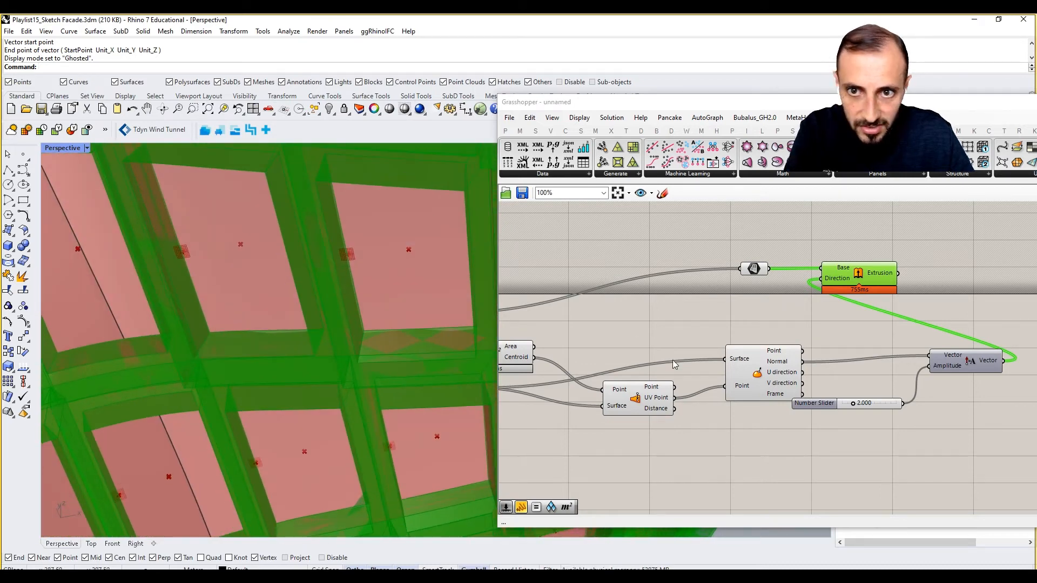
- Set the extrusion amplitude slider to 0.5 and check the frame depth on the facade
{"action": "double_click", "coordinate": [859, 403]}
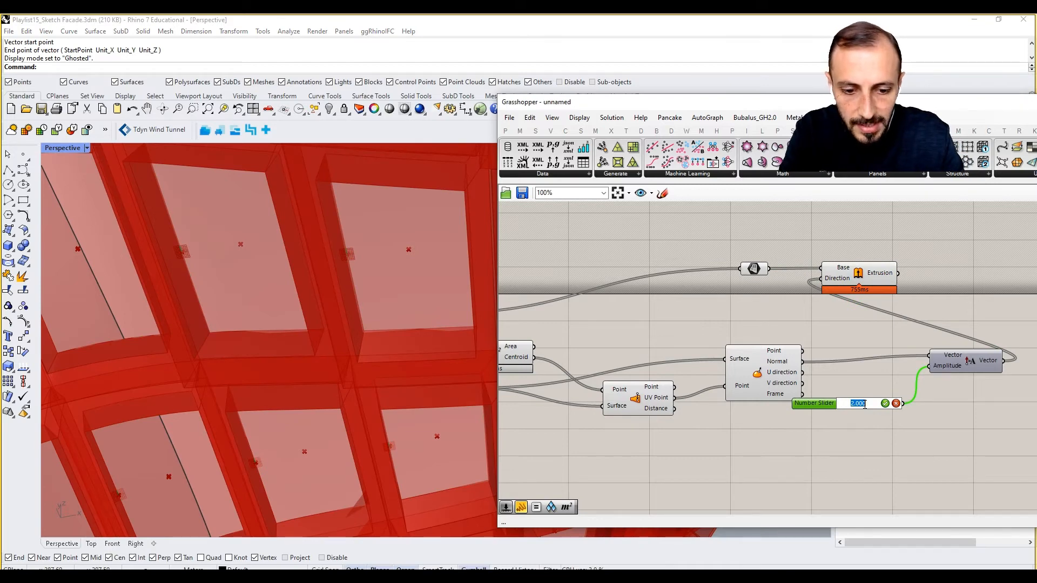
{"action": "key", "text": "Return"}
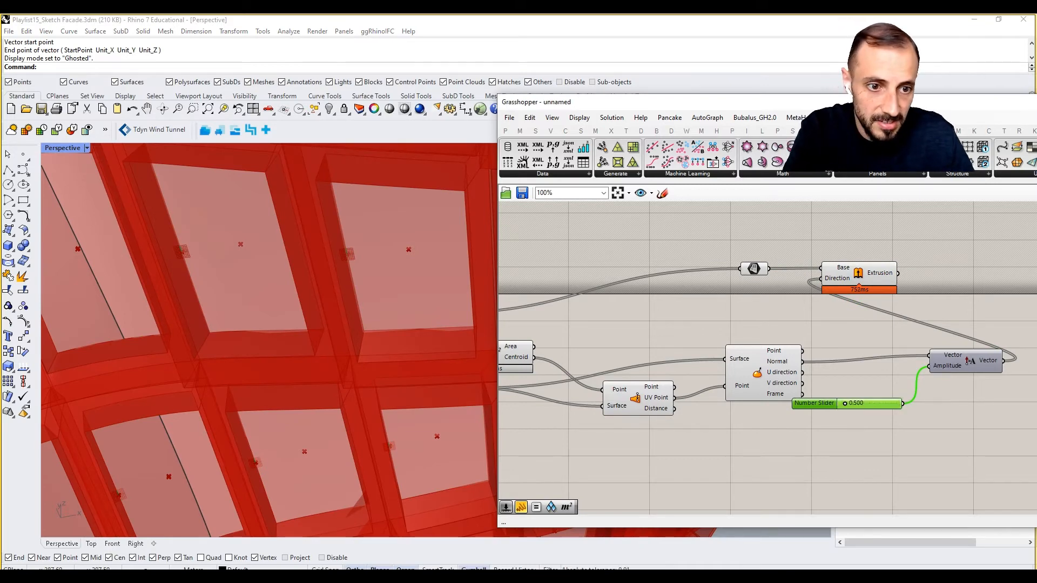
{"action": "right_click_drag", "start_coordinate": [401, 334], "coordinate": [371, 347]}
{"action": "scroll", "coordinate": [370, 346], "scroll_direction": "down", "scroll_amount": 6}
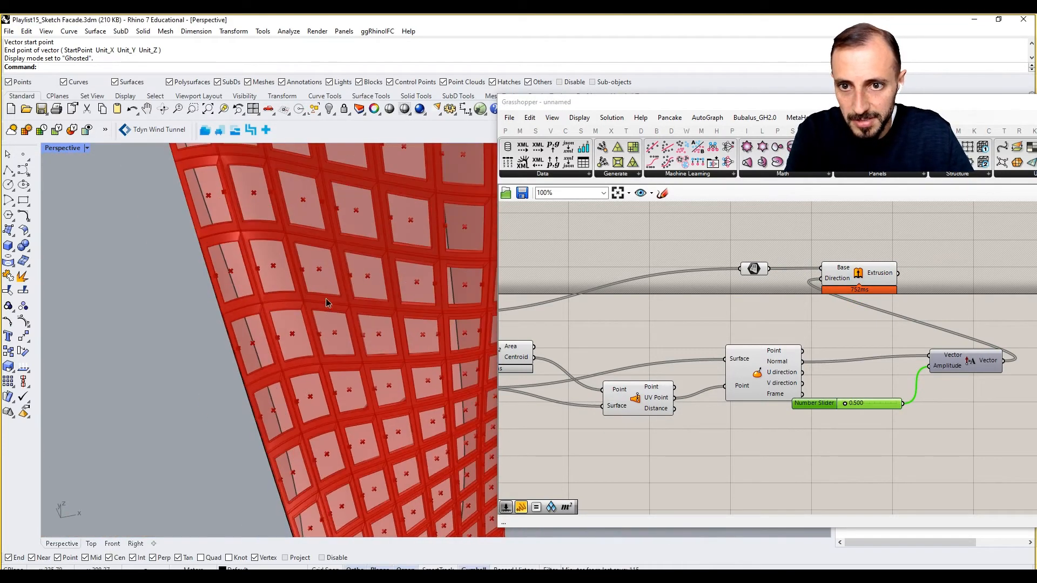
{"action": "right_click_drag", "start_coordinate": [326, 300], "coordinate": [302, 297]}
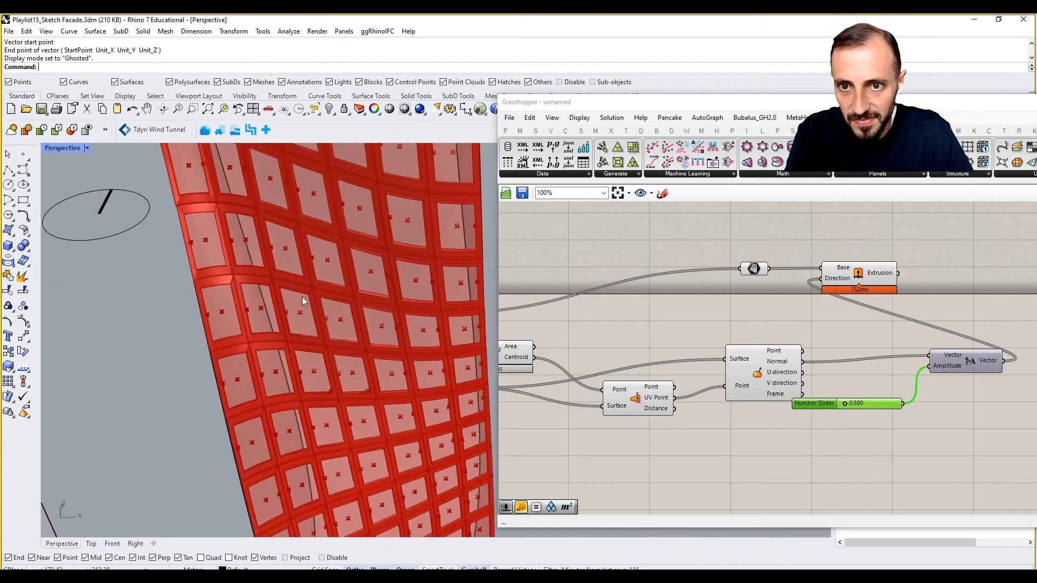
- Set the amplitude slider to 0.2 and move the Extrude component above the Amplitude component
{"action": "double_click", "coordinate": [859, 404]}
{"action": "left_click", "coordinate": [864, 403]}
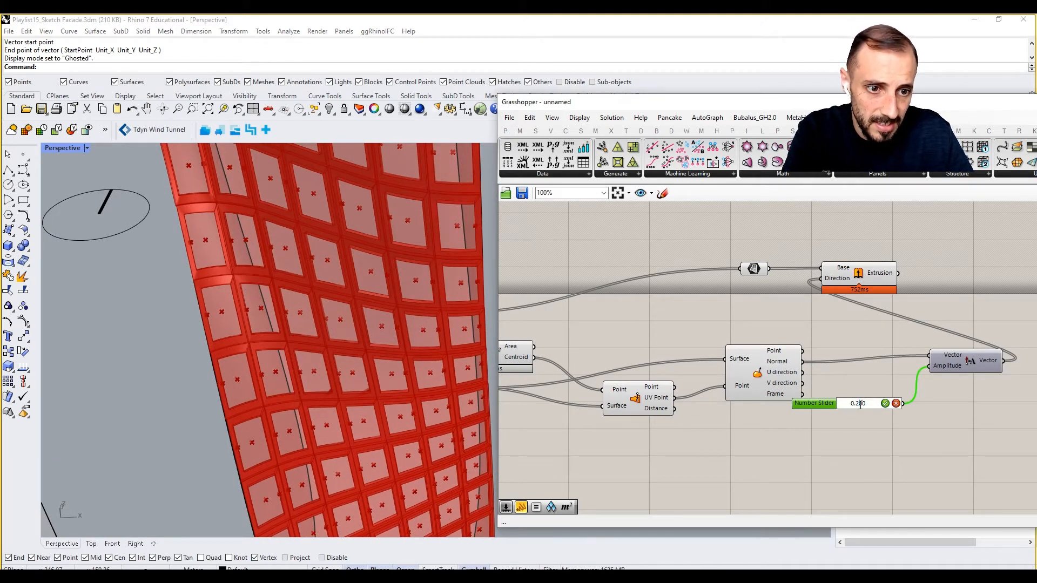
{"action": "type", "text": "2"}
{"action": "key", "text": "Return"}
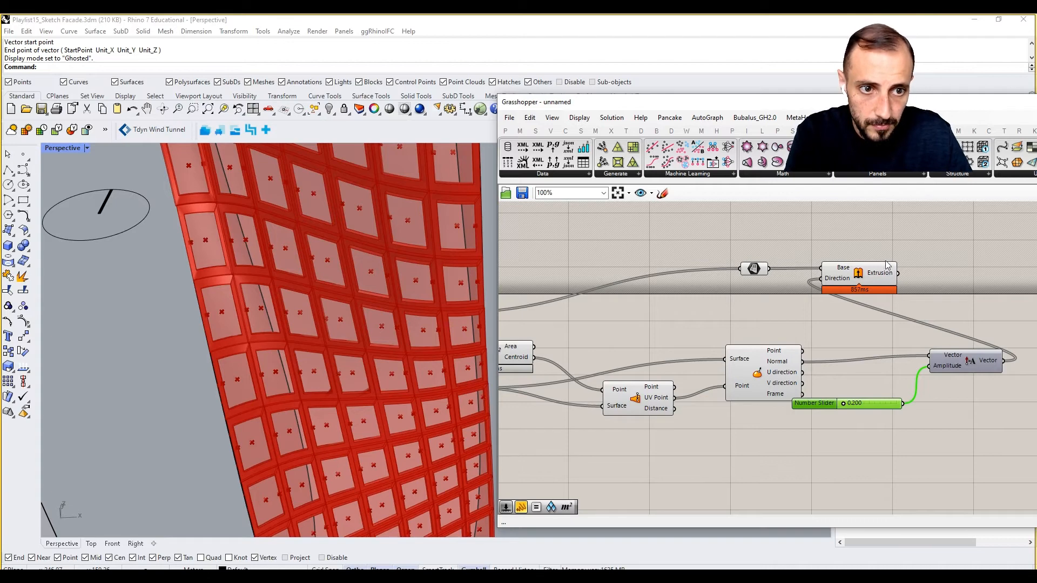
{"action": "left_click_drag", "start_coordinate": [869, 279], "coordinate": [967, 290]}
{"action": "scroll", "coordinate": [345, 287], "scroll_direction": "down", "scroll_amount": 5}
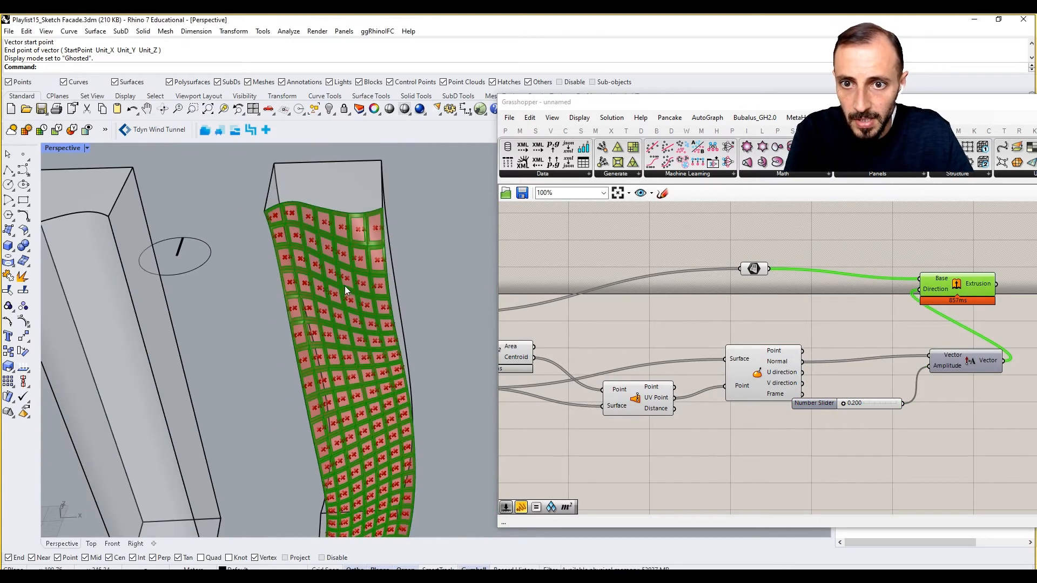
- Delete the leftover geometry parameter and its Area component above the frame extrusion branch
{"action": "left_click", "coordinate": [853, 266]}
{"action": "scroll", "coordinate": [956, 243], "scroll_direction": "down", "scroll_amount": 4}
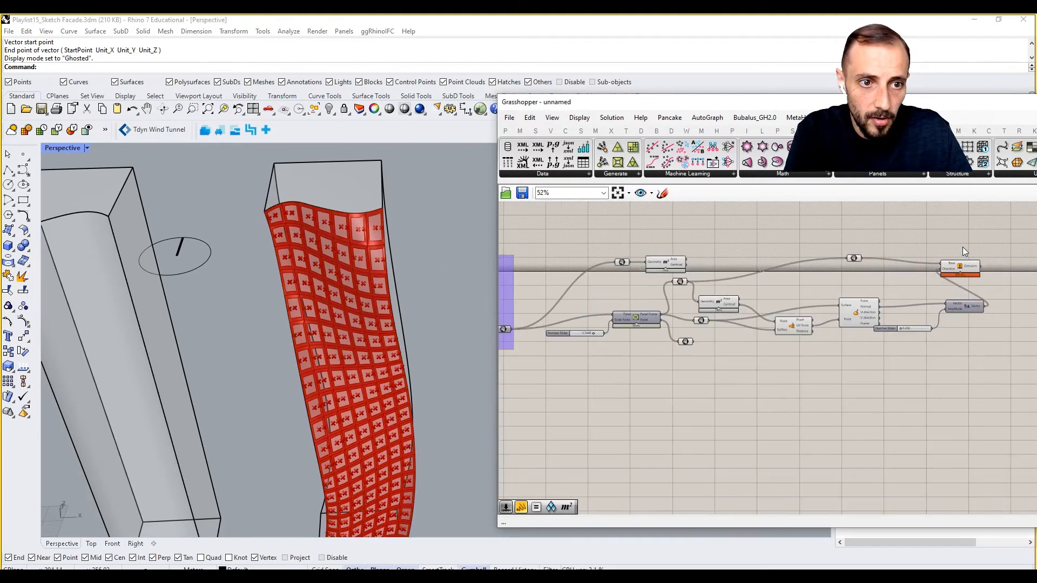
{"action": "scroll", "coordinate": [654, 286], "scroll_direction": "up", "scroll_amount": 2}
{"action": "left_click_drag", "start_coordinate": [724, 224], "coordinate": [602, 268]}
{"action": "key", "text": "Delete"}
{"action": "right_click_drag", "start_coordinate": [727, 280], "coordinate": [662, 280]}
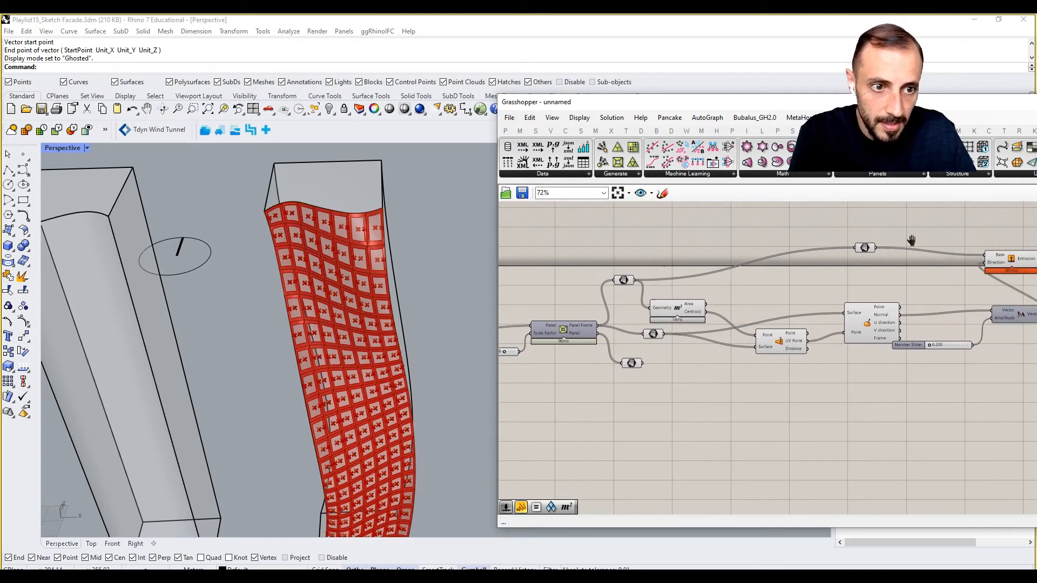
- Move all the frame extrusion components away from the panel frame component and group them
{"action": "right_click_drag", "start_coordinate": [911, 240], "coordinate": [829, 248]}
{"action": "left_click_drag", "start_coordinate": [982, 229], "coordinate": [559, 344]}
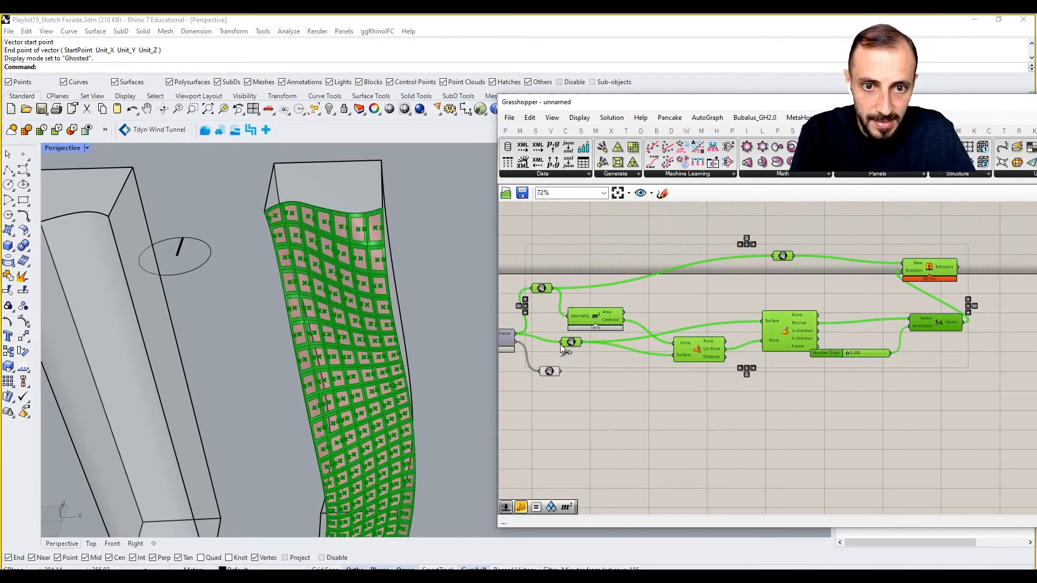
{"action": "left_click_drag", "start_coordinate": [599, 317], "coordinate": [673, 286]}
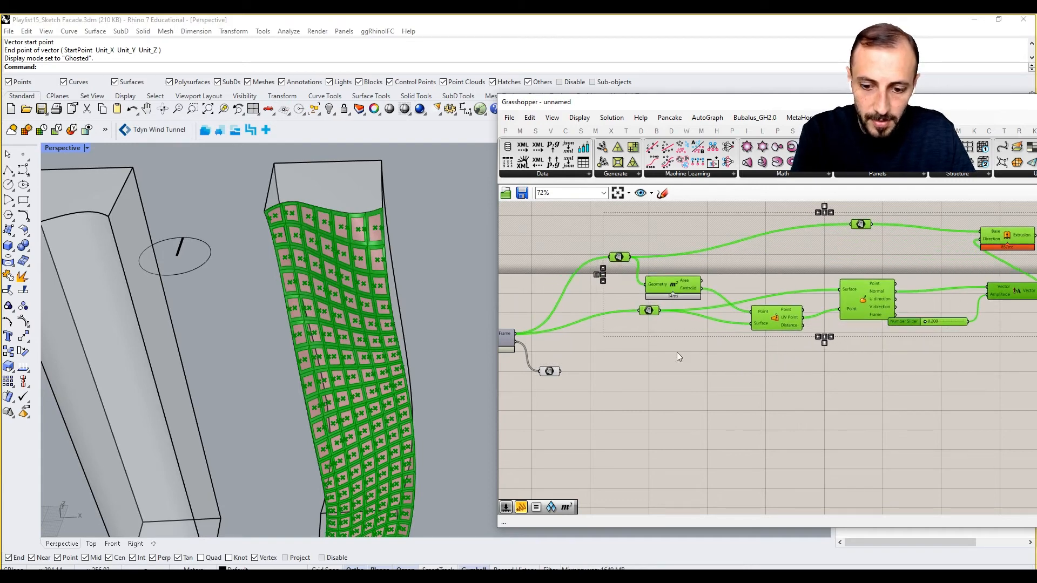
{"action": "key", "text": "ctrl+g"}
{"action": "right_click_drag", "start_coordinate": [721, 350], "coordinate": [607, 361]}
- Add a Custom Preview component beside Extrude and connect the Extrusion output to its Geometry input
{"action": "double_click", "coordinate": [962, 264]}
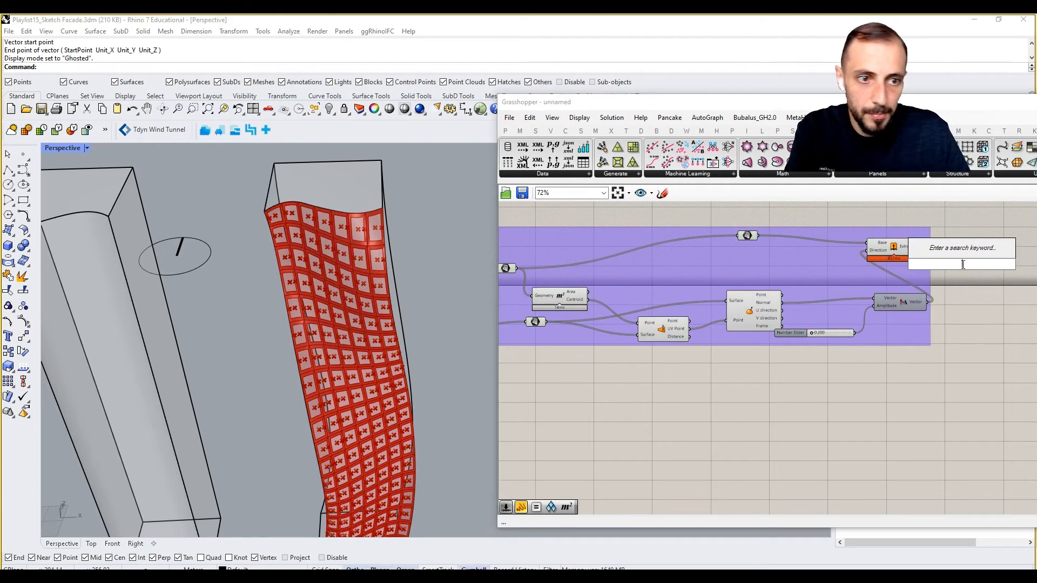
{"action": "type", "text": "preview"}
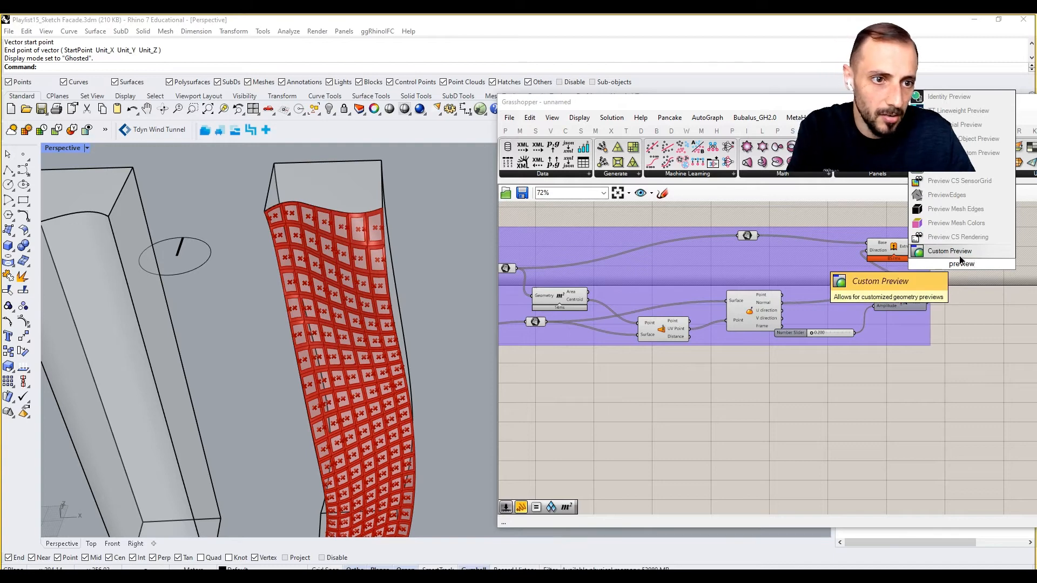
{"action": "left_click", "coordinate": [960, 256]}
{"action": "left_click_drag", "start_coordinate": [924, 246], "coordinate": [946, 260]}
{"action": "scroll", "coordinate": [946, 250], "scroll_direction": "down", "scroll_amount": 3}
- Turn off the default preview of all components in the frame extrusion group
{"action": "left_click_drag", "start_coordinate": [926, 214], "coordinate": [679, 314]}
{"action": "right_click", "coordinate": [687, 324]}
{"action": "left_click", "coordinate": [720, 344]}
{"action": "scroll", "coordinate": [978, 262], "scroll_direction": "up", "scroll_amount": 3}
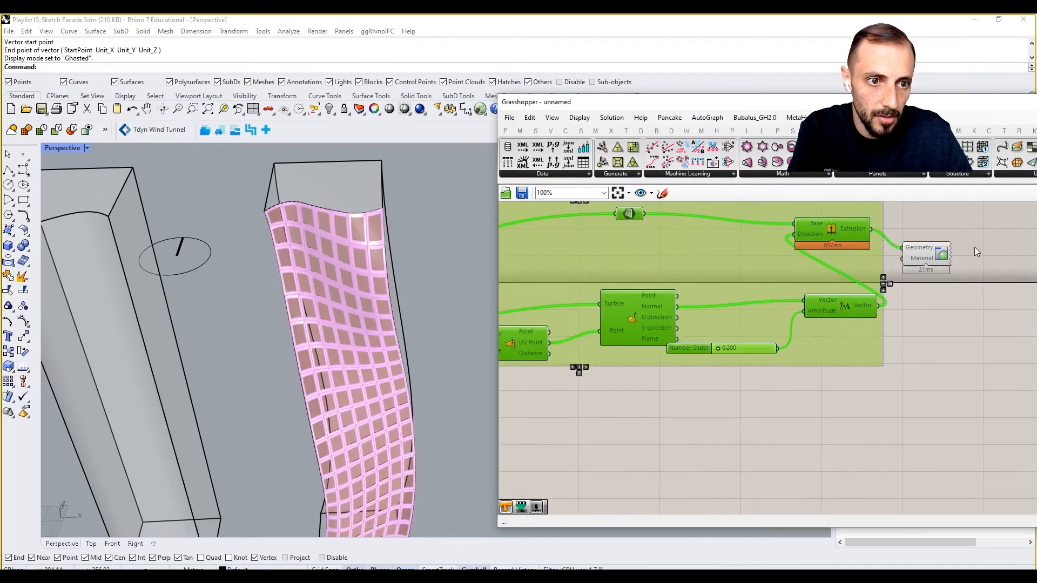
- Add a Colour Swatch set to grey, place it beside the Custom Preview and connect it to the Material input
{"action": "double_click", "coordinate": [976, 280]}
{"action": "type", "text": "swat"}
{"action": "left_click", "coordinate": [961, 266]}
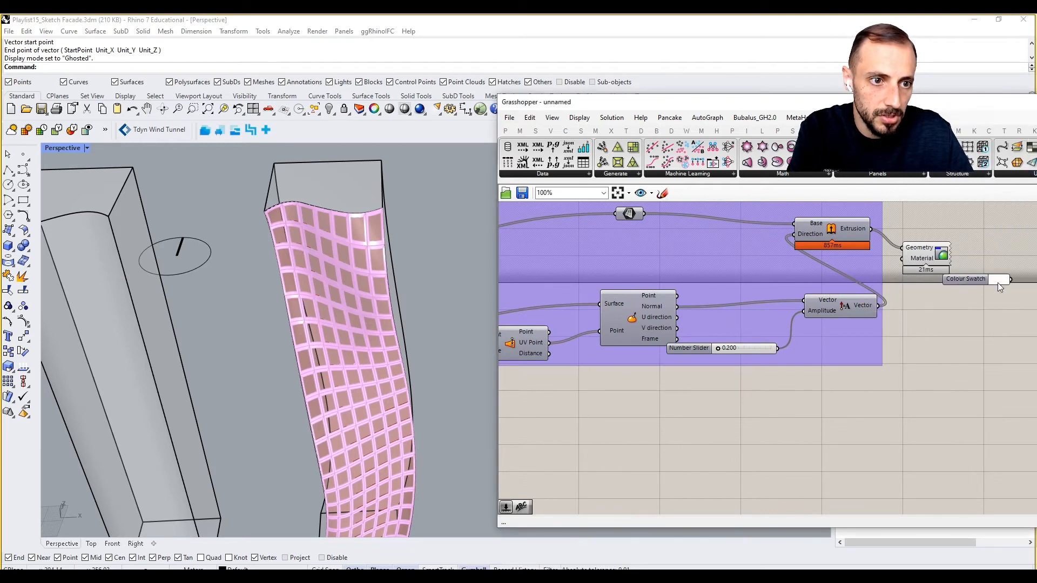
{"action": "left_click", "coordinate": [999, 280]}
{"action": "mouse_move", "coordinate": [998, 415]}
{"action": "left_mouse_down"}
{"action": "mouse_move", "coordinate": [976, 419]}
{"action": "mouse_move", "coordinate": [982, 412]}
{"action": "left_mouse_up"}
{"action": "left_click", "coordinate": [890, 420]}
{"action": "left_click_drag", "start_coordinate": [957, 283], "coordinate": [930, 265]}
{"action": "left_click", "coordinate": [941, 320]}
{"action": "right_click_drag", "start_coordinate": [714, 343], "coordinate": [719, 338]}
{"action": "scroll", "coordinate": [733, 338], "scroll_direction": "down", "scroll_amount": 3}
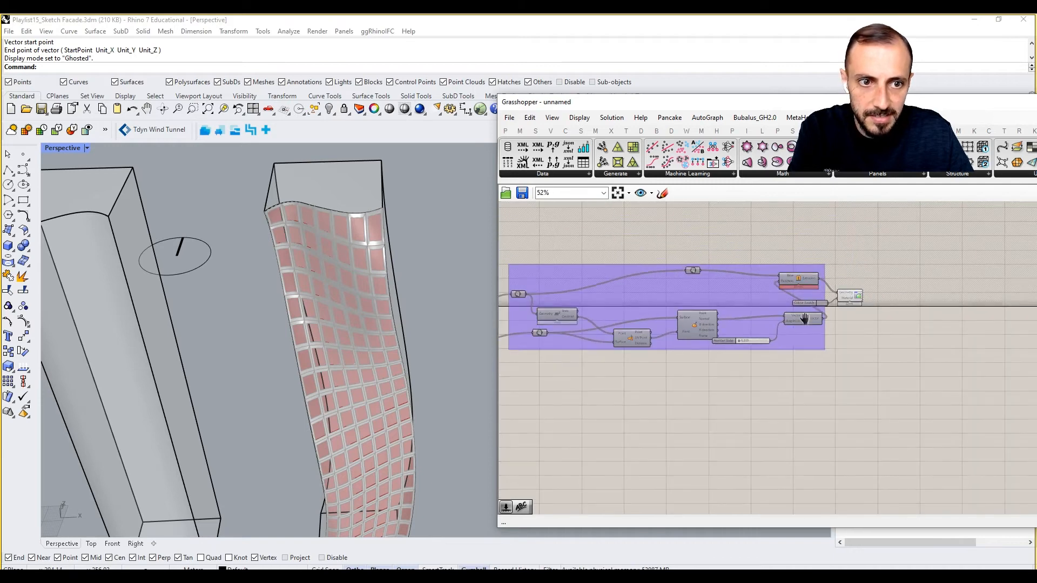
- Add the Colour Swatch and Custom Preview components to the frame extrusion group
{"action": "right_click_drag", "start_coordinate": [803, 319], "coordinate": [886, 314]}
{"action": "scroll", "coordinate": [909, 293], "scroll_direction": "up", "scroll_amount": 3}
{"action": "left_click_drag", "start_coordinate": [934, 267], "coordinate": [892, 315]}
{"action": "right_click", "coordinate": [884, 252]}
{"action": "left_click", "coordinate": [919, 340]}
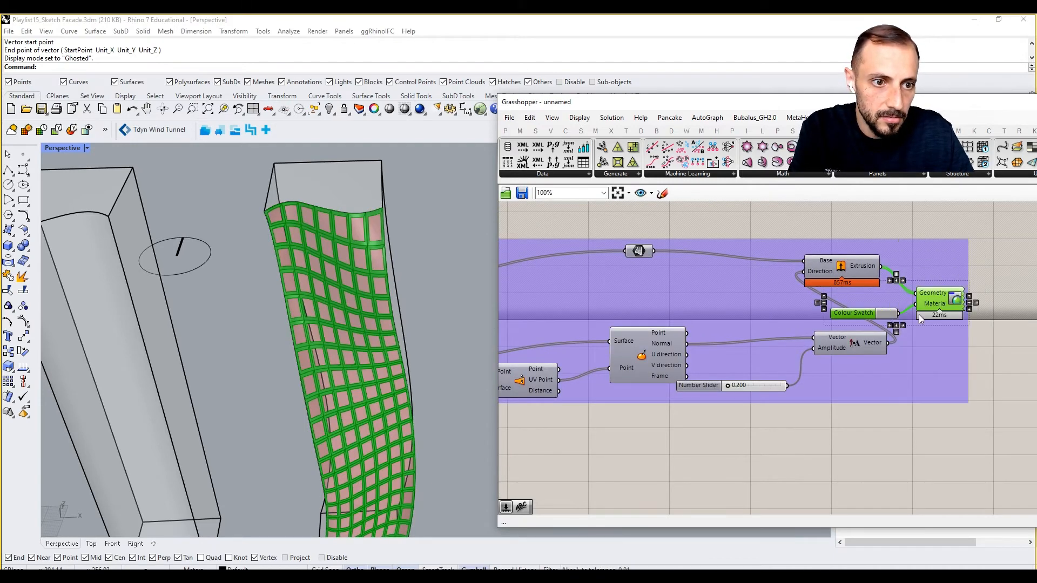
- Move the Colour Swatch and Custom Preview further from the Extrude component, and shift Extrude slightly towards them
{"action": "right_click_drag", "start_coordinate": [926, 310], "coordinate": [867, 313]}
{"action": "left_click_drag", "start_coordinate": [883, 302], "coordinate": [996, 305]}
{"action": "right_click_drag", "start_coordinate": [926, 308], "coordinate": [732, 300]}
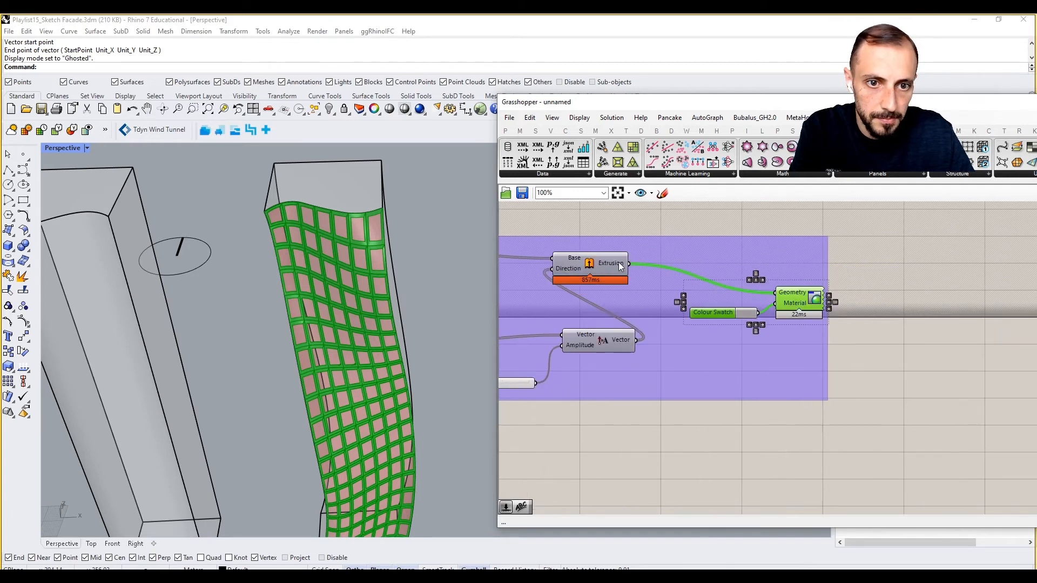
{"action": "left_click_drag", "start_coordinate": [622, 260], "coordinate": [660, 260]}
- Duplicate the entire frame extrusion group and place the copy directly below the original
{"action": "scroll", "coordinate": [707, 265], "scroll_direction": "down", "scroll_amount": 4}
{"action": "right_click_drag", "start_coordinate": [707, 265], "coordinate": [935, 282]}
{"action": "left_click_drag", "start_coordinate": [631, 256], "coordinate": [987, 354]}
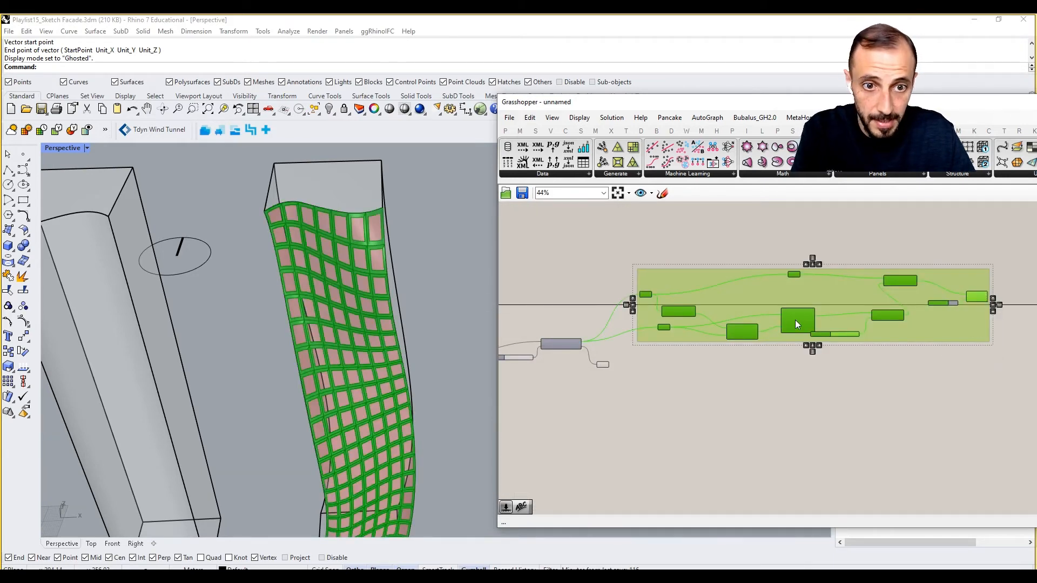
{"action": "left_click_drag", "start_coordinate": [795, 320], "coordinate": [779, 394]}
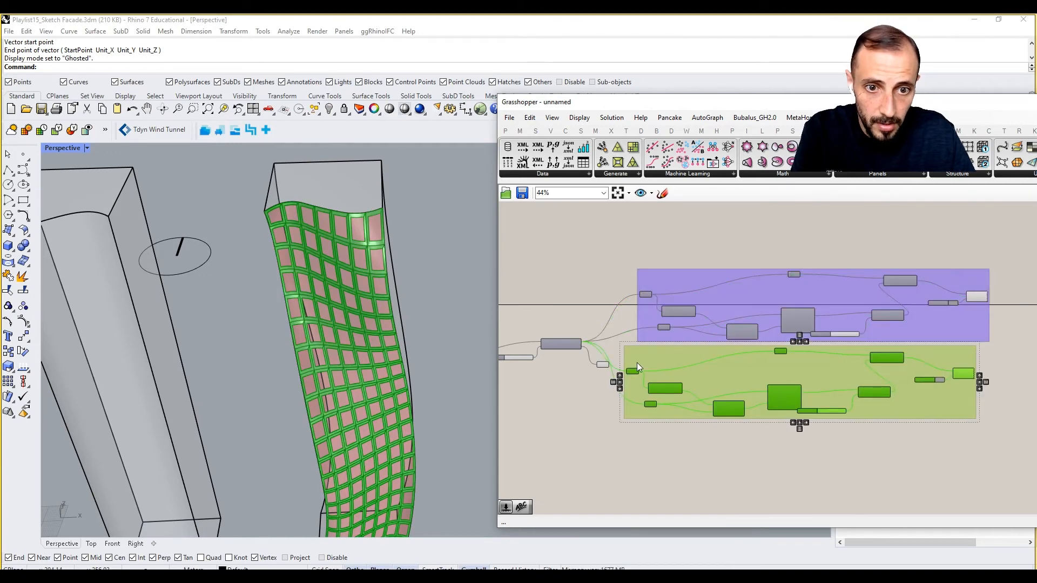
- Connect the Panel output to both geometry parameters of the duplicated group and delete the leftover panel parameter
{"action": "scroll", "coordinate": [637, 362], "scroll_direction": "up", "scroll_amount": 3}
{"action": "left_click", "coordinate": [584, 392]}
{"action": "left_click", "coordinate": [589, 364]}
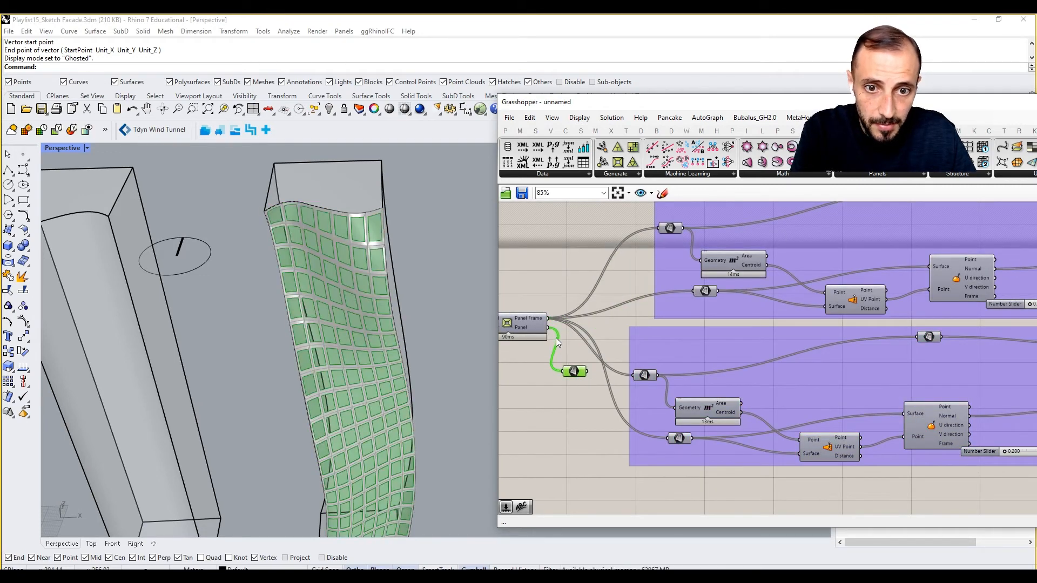
{"action": "left_click_drag", "start_coordinate": [605, 359], "coordinate": [630, 375]}
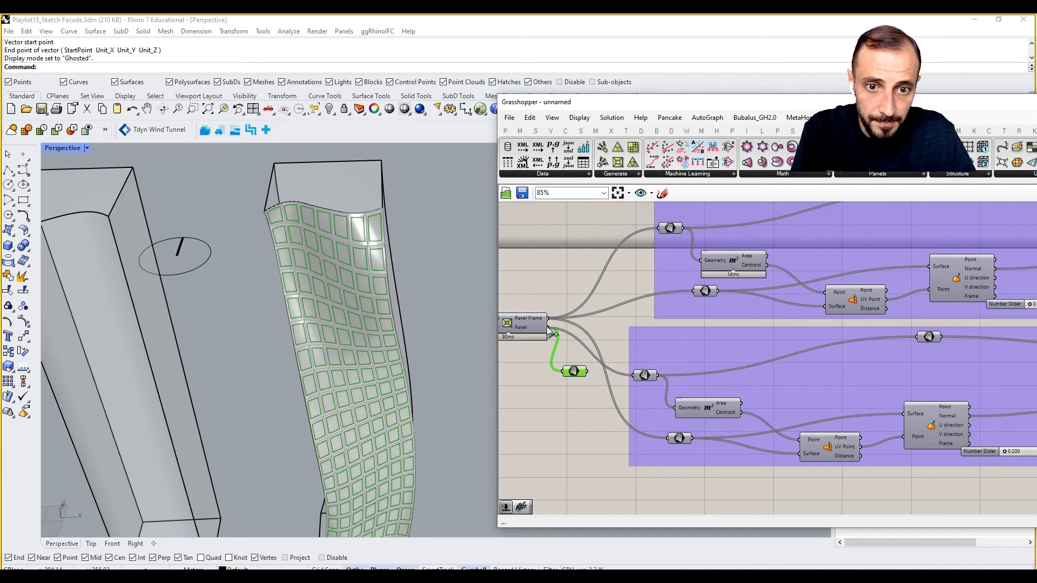
{"action": "left_click_drag", "start_coordinate": [548, 328], "coordinate": [678, 451]}
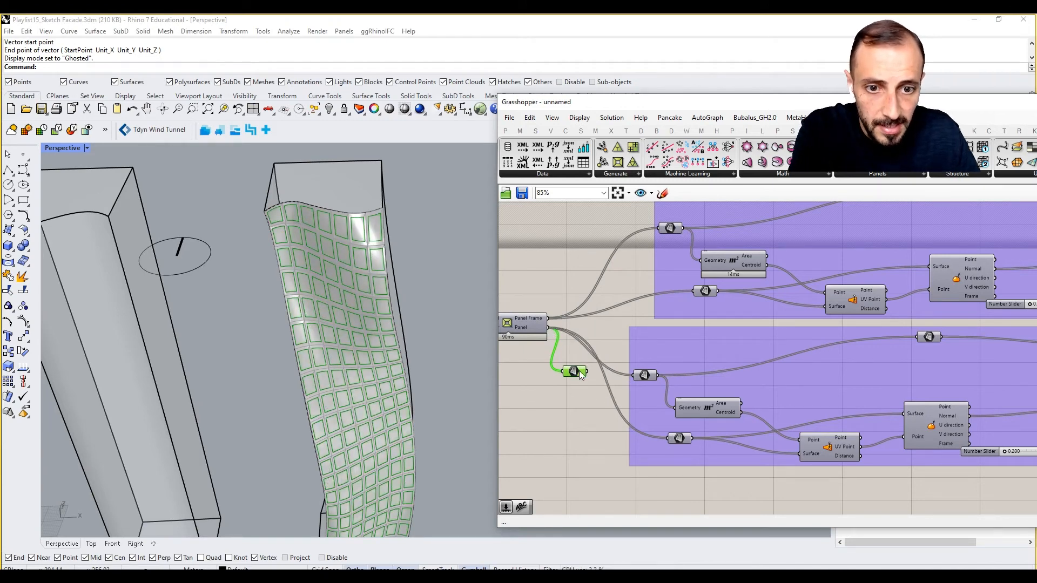
{"action": "key", "text": "Delete"}
- Set the amplitude slider in the duplicated panel group to 0.05
{"action": "scroll", "coordinate": [621, 386], "scroll_direction": "down", "scroll_amount": 2}
{"action": "scroll", "coordinate": [804, 409], "scroll_direction": "up", "scroll_amount": 6}
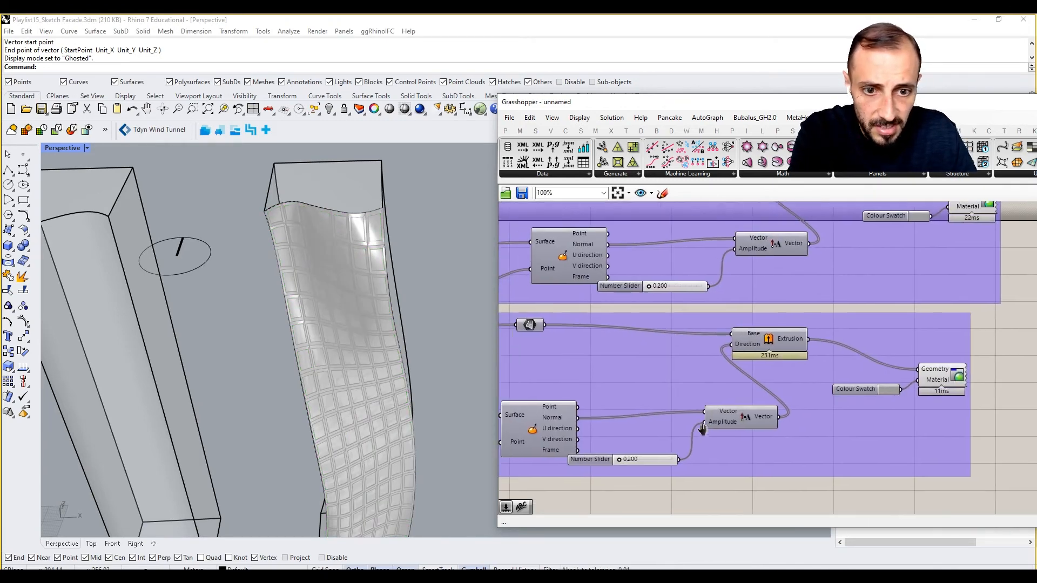
{"action": "left_click", "coordinate": [643, 458]}
{"action": "double_click", "coordinate": [643, 459]}
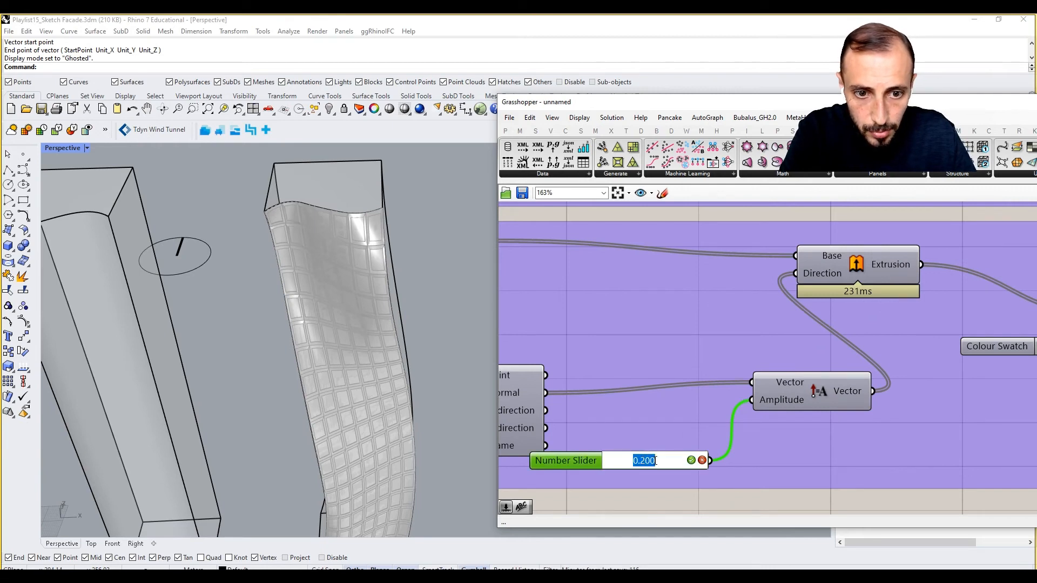
{"action": "left_click_drag", "start_coordinate": [656, 460], "coordinate": [647, 460]}
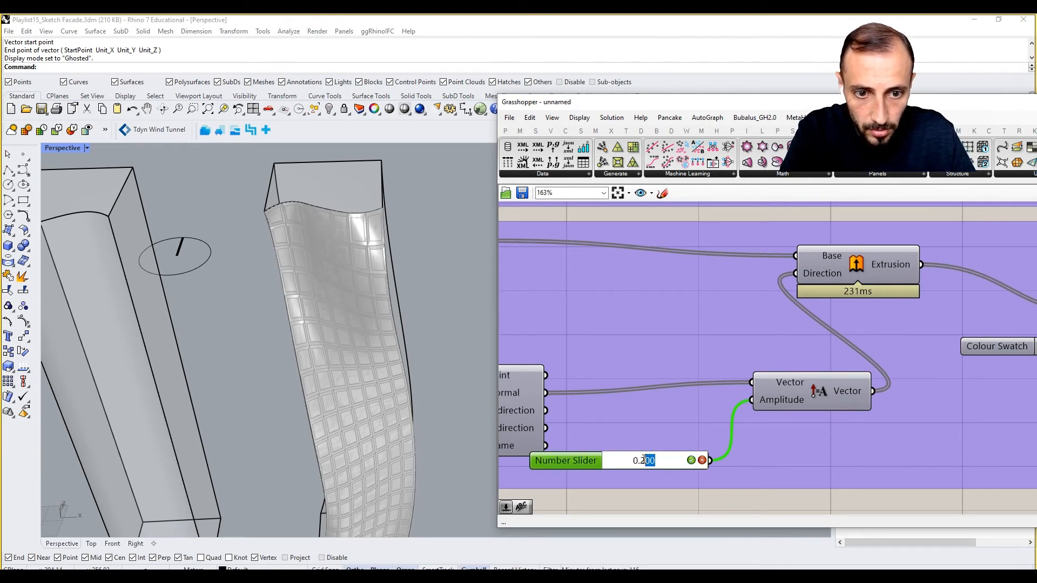
{"action": "key", "text": "BackSpace"}
{"action": "key", "text": "BackSpace"}
{"action": "type", "text": "0"}
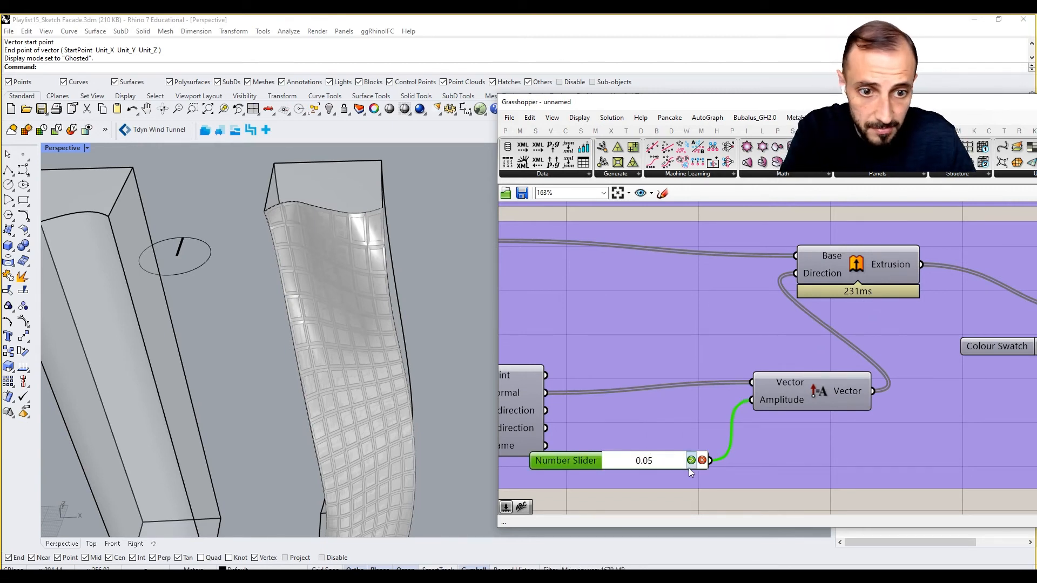
{"action": "type", "text": "5"}
{"action": "left_click", "coordinate": [691, 460]}
{"action": "scroll", "coordinate": [792, 419], "scroll_direction": "down", "scroll_amount": 2}
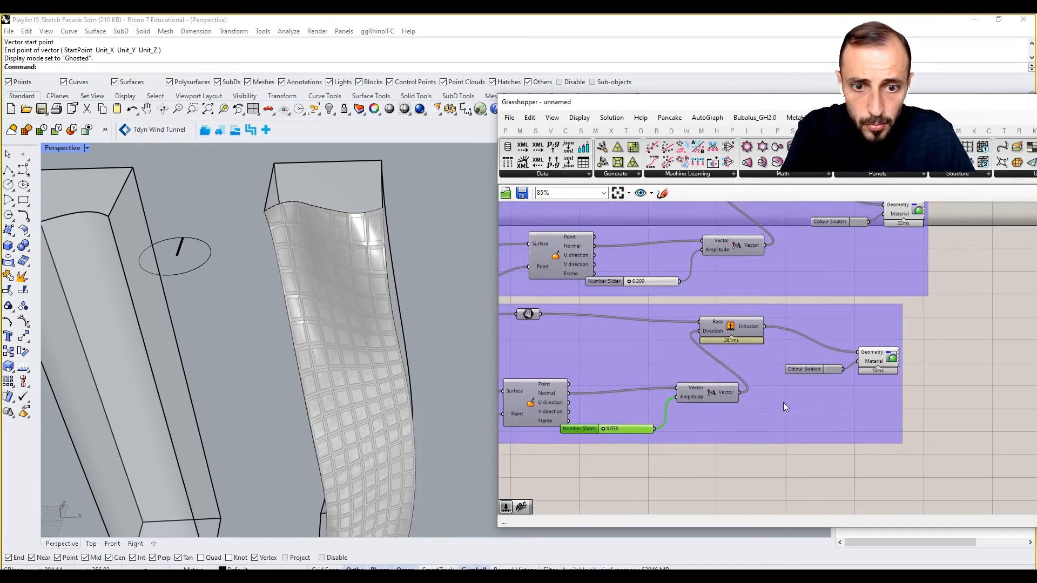
- Change the duplicated group's Colour Swatch to light blue with hue 196°, saturation 33 and value 100
{"action": "scroll", "coordinate": [782, 368], "scroll_direction": "up", "scroll_amount": 1}
{"action": "left_click", "coordinate": [741, 368]}
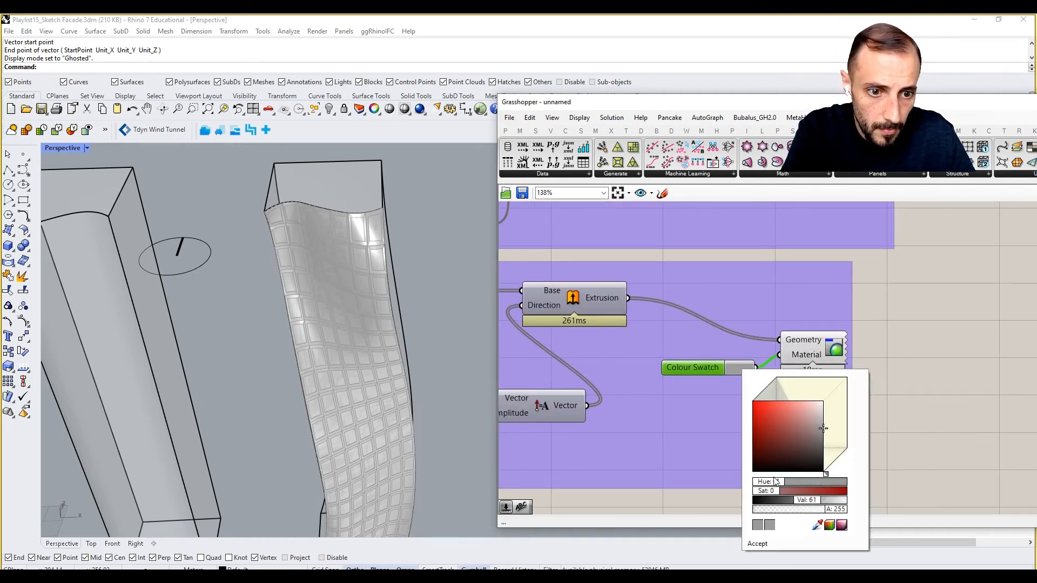
{"action": "left_click_drag", "start_coordinate": [774, 481], "coordinate": [808, 480]}
{"action": "left_click_drag", "start_coordinate": [821, 428], "coordinate": [813, 384]}
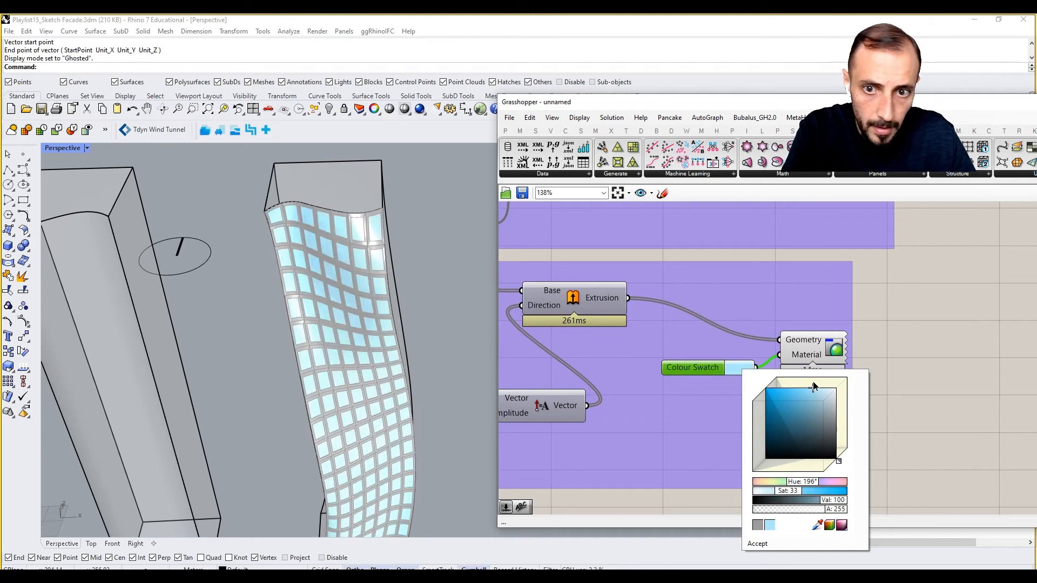
{"action": "left_click", "coordinate": [863, 349]}
- Examine the grey frames and light blue glass panels on the facade from several angles and up close
{"action": "scroll", "coordinate": [780, 338], "scroll_direction": "down", "scroll_amount": 5}
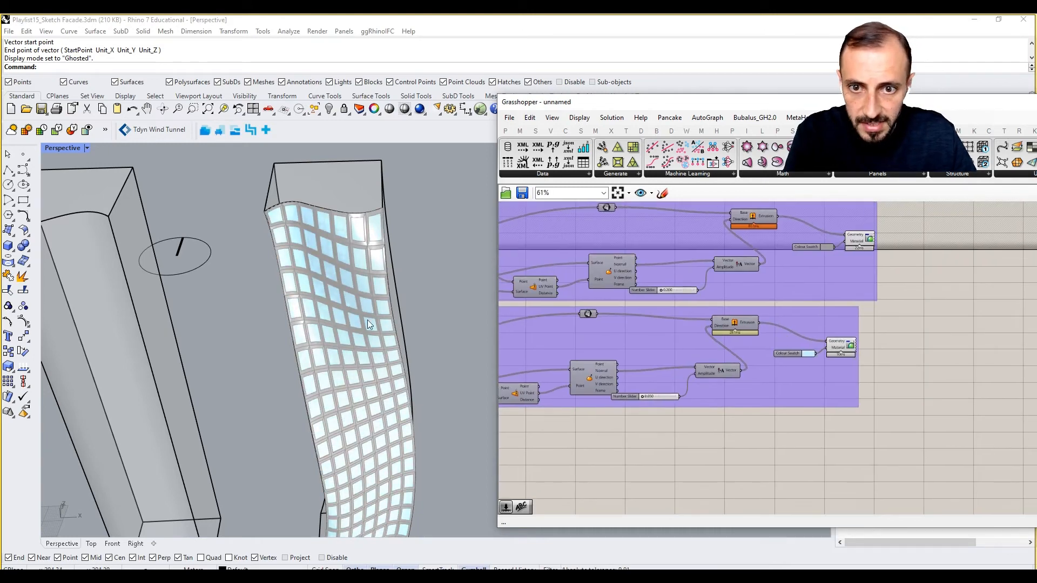
{"action": "right_click_drag", "start_coordinate": [369, 324], "coordinate": [341, 199]}
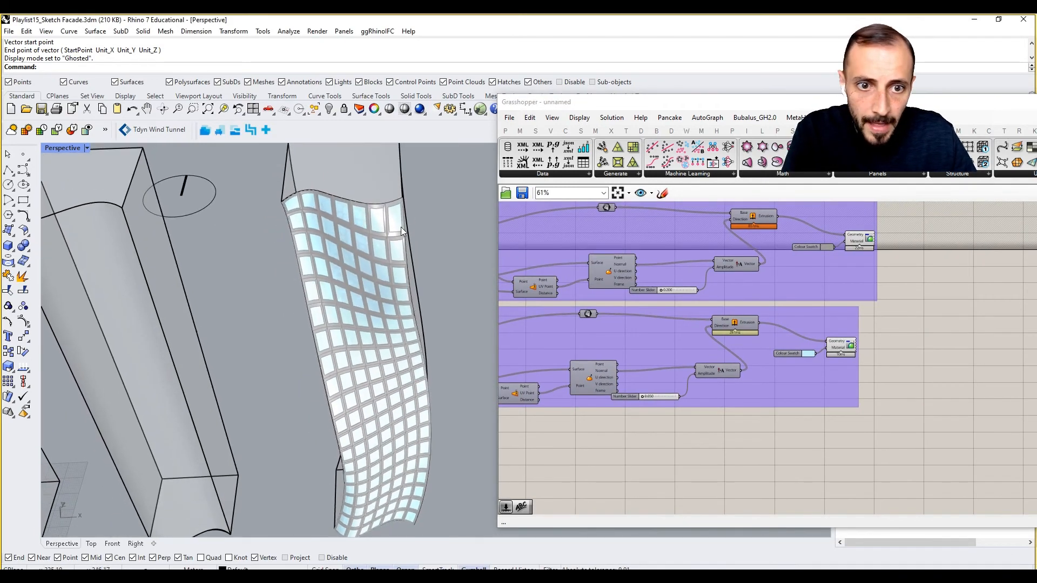
{"action": "scroll", "coordinate": [401, 231], "scroll_direction": "up", "scroll_amount": 6}
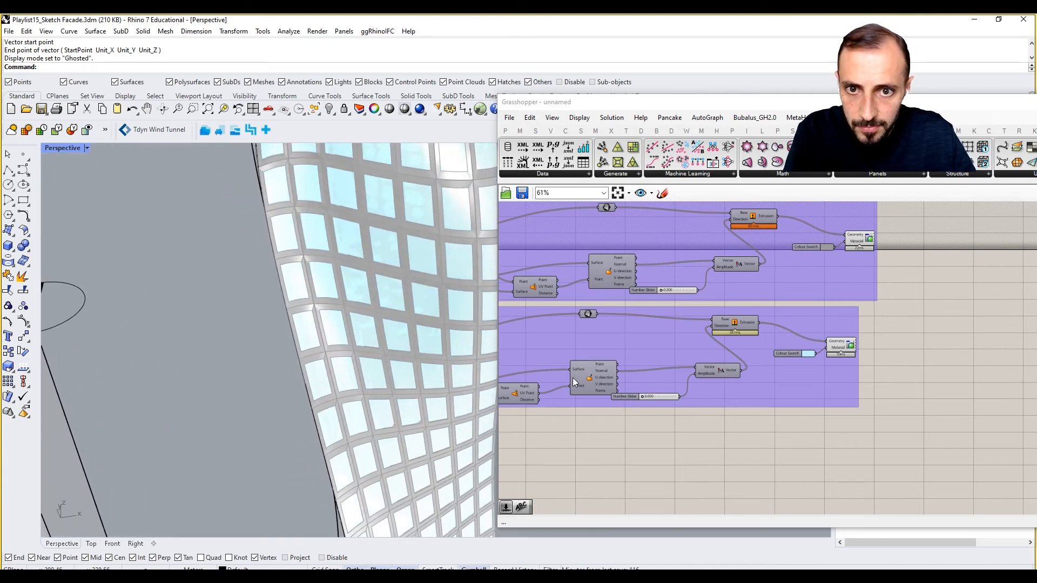
{"action": "scroll", "coordinate": [704, 362], "scroll_direction": "down", "scroll_amount": 6}
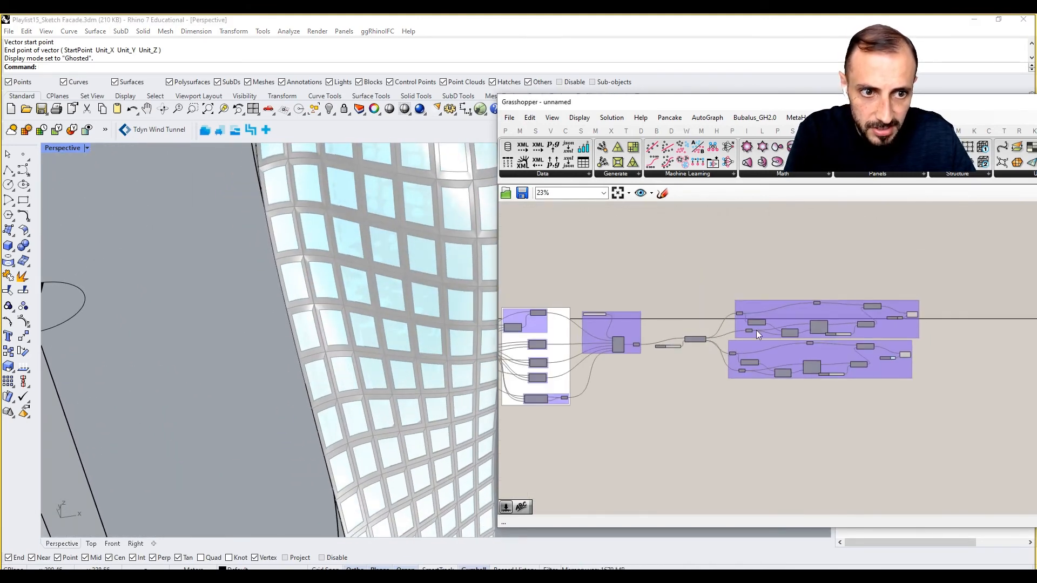
{"action": "left_click_drag", "start_coordinate": [875, 251], "coordinate": [526, 469]}
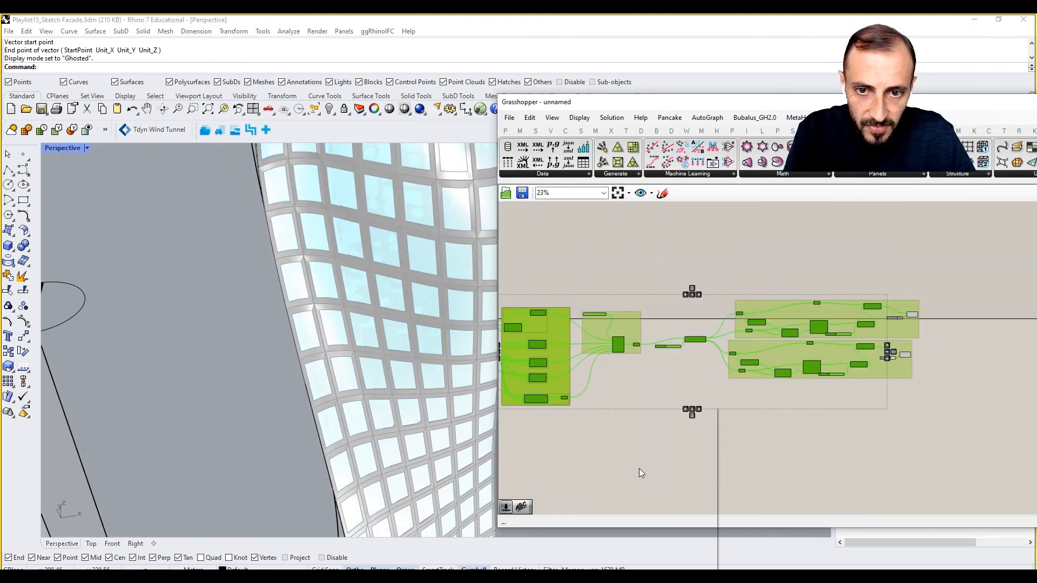
{"action": "left_click", "coordinate": [571, 438]}
{"action": "right_click_drag", "start_coordinate": [411, 354], "coordinate": [372, 270]}
{"action": "scroll", "coordinate": [310, 204], "scroll_direction": "up", "scroll_amount": 10}
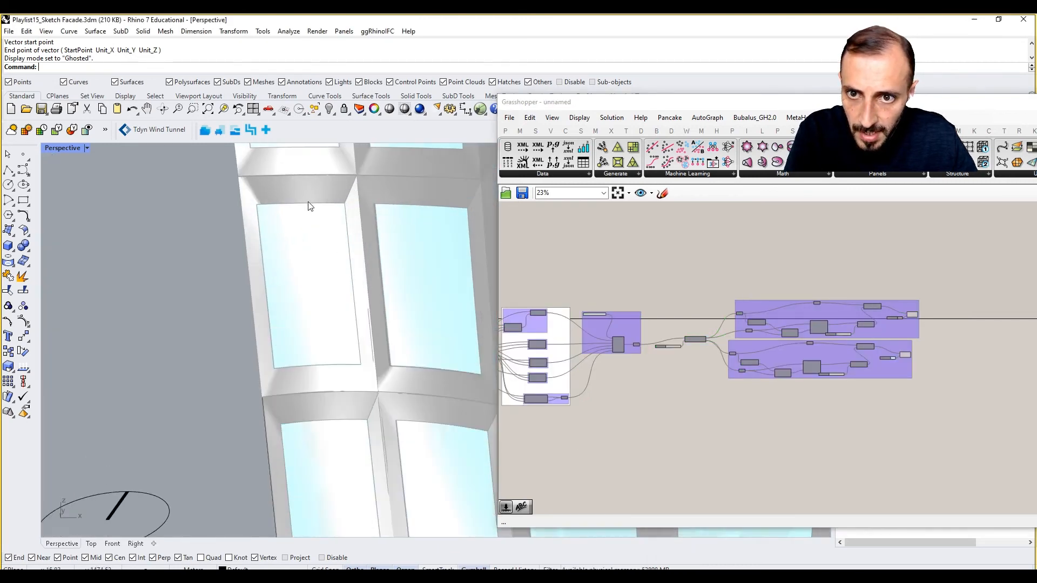
{"action": "right_click_drag", "start_coordinate": [295, 204], "coordinate": [269, 205]}
{"action": "scroll", "coordinate": [281, 263], "scroll_direction": "down", "scroll_amount": 10}
{"action": "right_click_drag", "start_coordinate": [310, 295], "coordinate": [436, 232]}
{"action": "scroll", "coordinate": [436, 235], "scroll_direction": "up", "scroll_amount": 6}
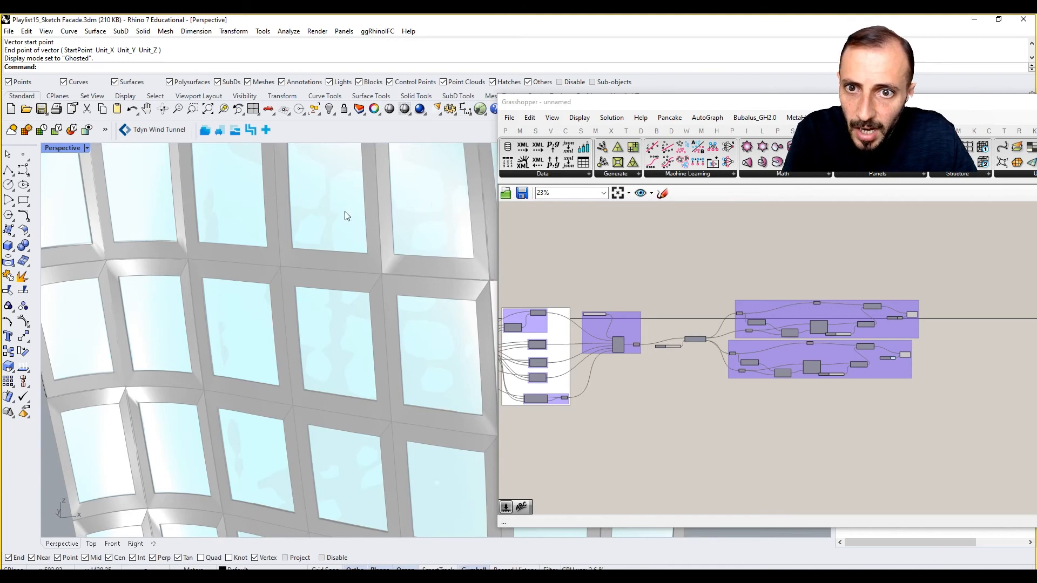
{"action": "scroll", "coordinate": [346, 216], "scroll_direction": "down", "scroll_amount": 8}
{"action": "right_click_drag", "start_coordinate": [347, 234], "coordinate": [173, 240]}
{"action": "scroll", "coordinate": [353, 210], "scroll_direction": "up", "scroll_amount": 5}
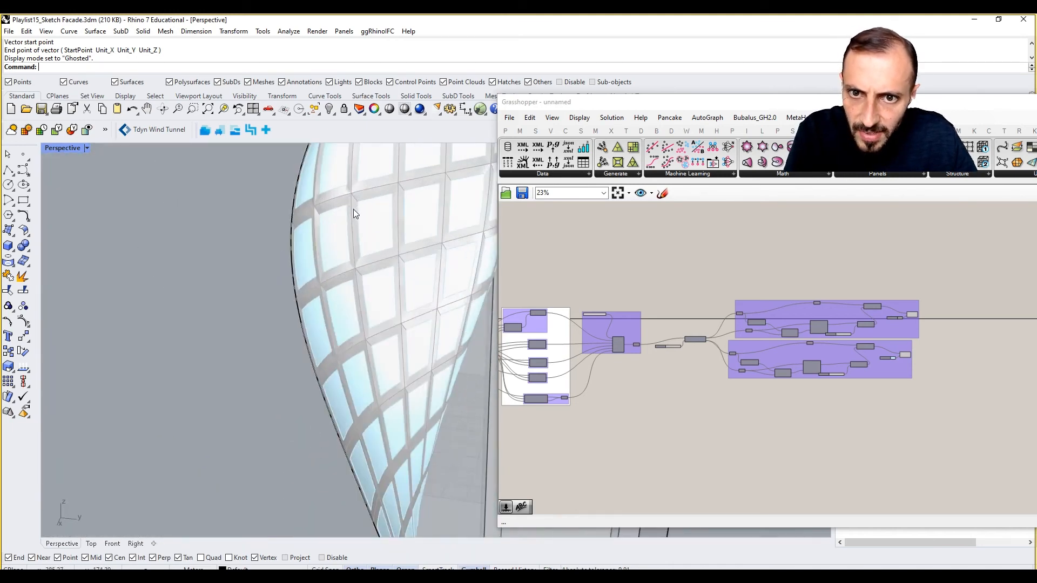
{"action": "scroll", "coordinate": [329, 227], "scroll_direction": "up", "scroll_amount": 4}
{"action": "scroll", "coordinate": [329, 227], "scroll_direction": "down", "scroll_amount": 8}
{"action": "mouse_move", "coordinate": [330, 227]}
{"action": "right_mouse_down"}
{"action": "mouse_move", "coordinate": [401, 233]}
{"action": "mouse_move", "coordinate": [306, 277]}
{"action": "mouse_move", "coordinate": [314, 237]}
{"action": "right_mouse_up"}
{"action": "scroll", "coordinate": [306, 278], "scroll_direction": "up", "scroll_amount": 4}
- Group the panel frame component together with its Scale Factor slider
{"action": "right_click_drag", "start_coordinate": [796, 392], "coordinate": [956, 379]}
{"action": "right_click_drag", "start_coordinate": [824, 364], "coordinate": [871, 364]}
{"action": "scroll", "coordinate": [874, 294], "scroll_direction": "down", "scroll_amount": 4}
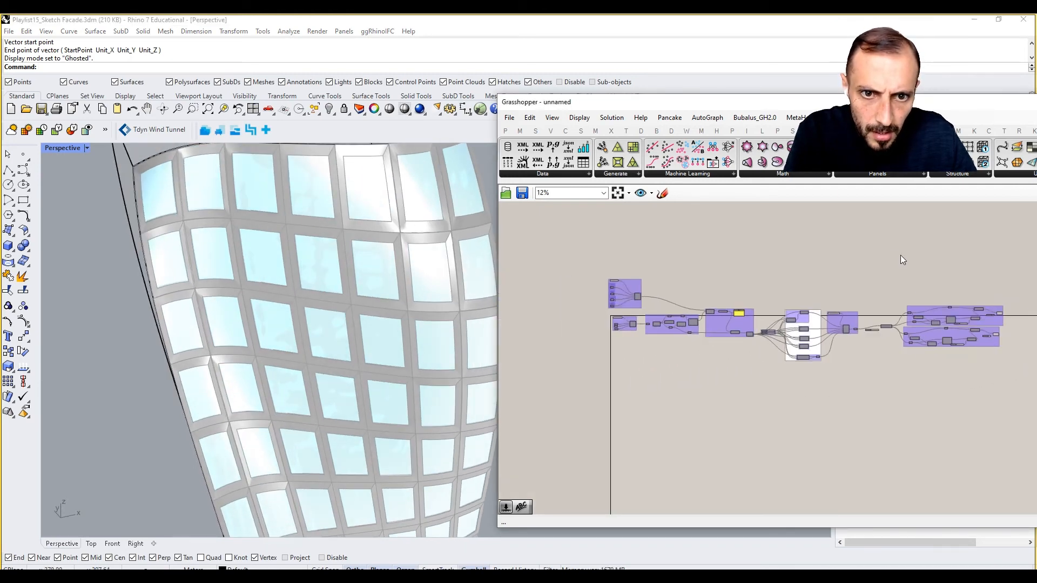
{"action": "left_click_drag", "start_coordinate": [883, 251], "coordinate": [775, 289]}
{"action": "scroll", "coordinate": [866, 336], "scroll_direction": "up", "scroll_amount": 10}
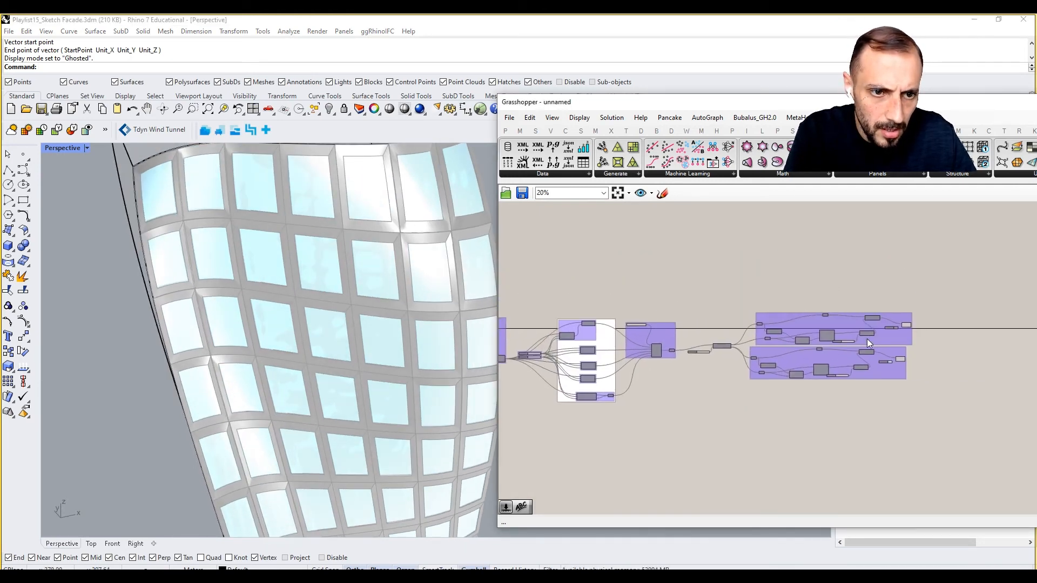
{"action": "scroll", "coordinate": [794, 356], "scroll_direction": "down", "scroll_amount": 2}
{"action": "right_click_drag", "start_coordinate": [850, 345], "coordinate": [1034, 354]}
{"action": "right_click_drag", "start_coordinate": [695, 375], "coordinate": [875, 371]}
{"action": "scroll", "coordinate": [681, 400], "scroll_direction": "up", "scroll_amount": 2}
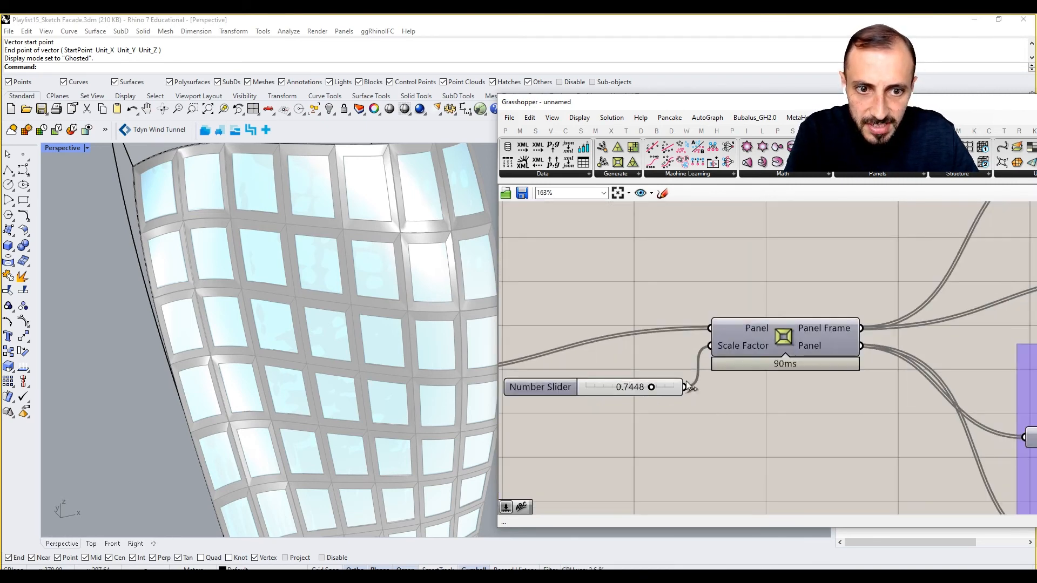
{"action": "scroll", "coordinate": [756, 313], "scroll_direction": "down", "scroll_amount": 2}
{"action": "left_click_drag", "start_coordinate": [776, 302], "coordinate": [650, 407]}
{"action": "left_click", "coordinate": [647, 416]}
{"action": "scroll", "coordinate": [674, 361], "scroll_direction": "up", "scroll_amount": 3}
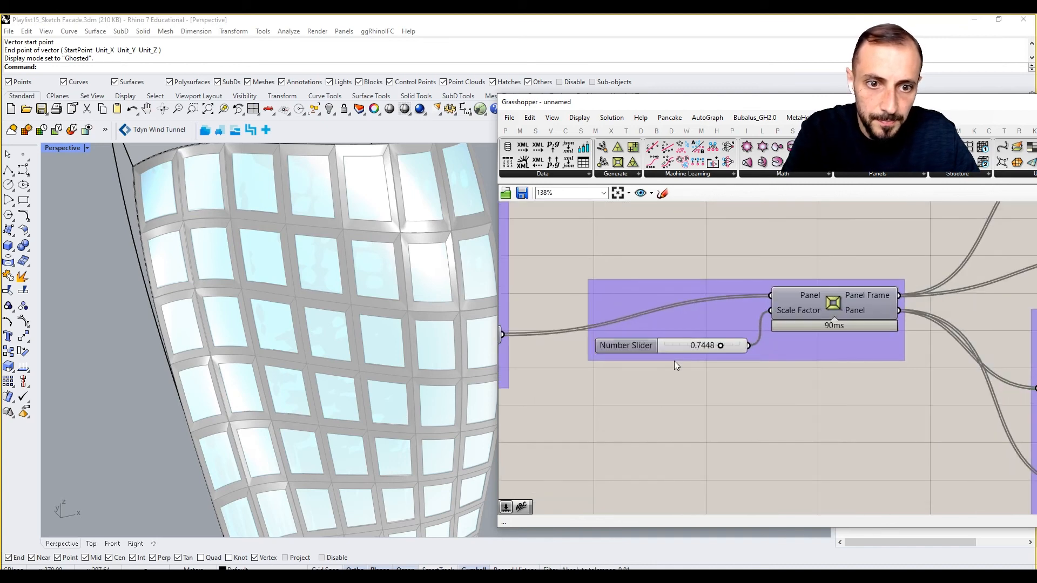
- Set the Scale Factor slider of the panel frame component to 0.85
{"action": "double_click", "coordinate": [694, 346]}
{"action": "type", "text": "0"}
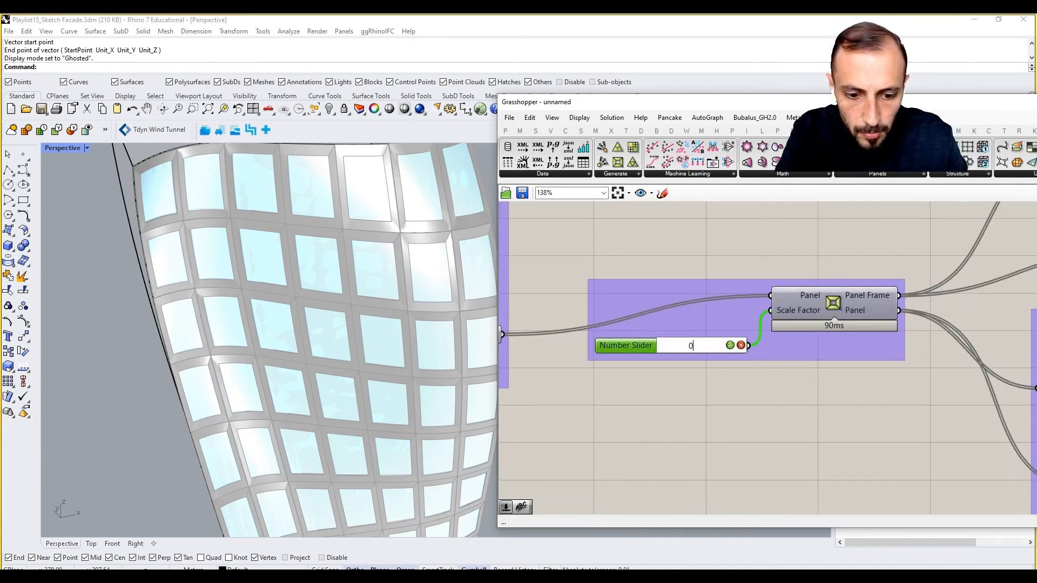
{"action": "type", "text": ".85"}
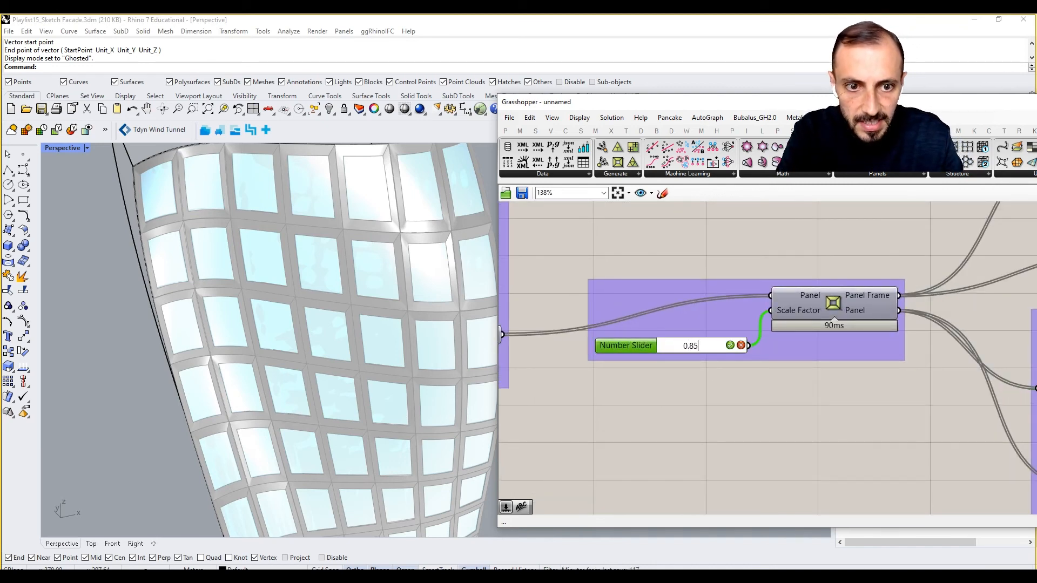
{"action": "key", "text": "Return"}
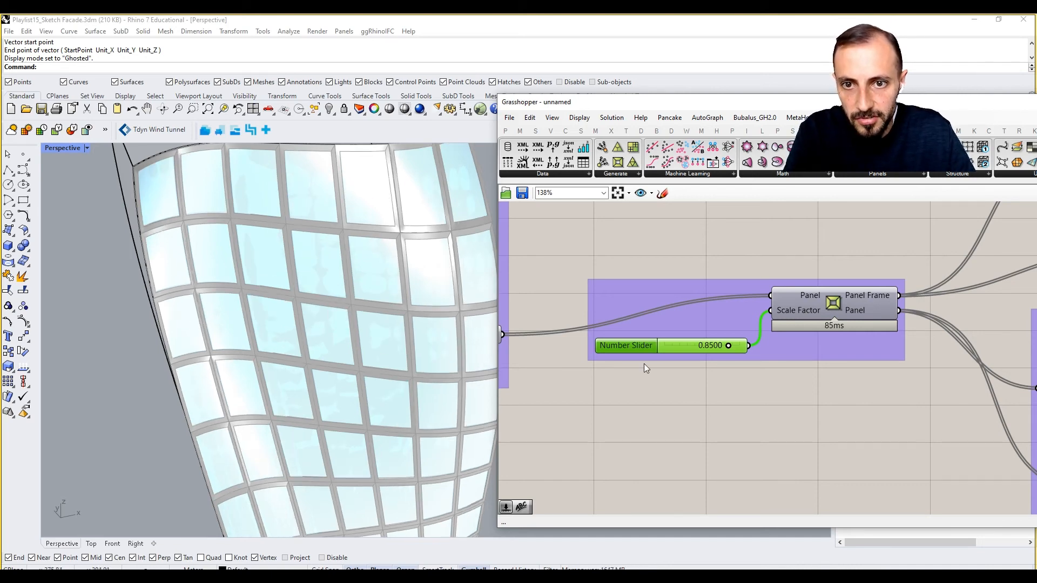
- Try Quad Panels, Staggered Panels and Diamond Panels in the panel type Value List, and return it to Isotrim
{"action": "scroll", "coordinate": [660, 326], "scroll_direction": "down", "scroll_amount": 5}
{"action": "scroll", "coordinate": [660, 335], "scroll_direction": "down", "scroll_amount": 1}
{"action": "scroll", "coordinate": [901, 341], "scroll_direction": "up", "scroll_amount": 4}
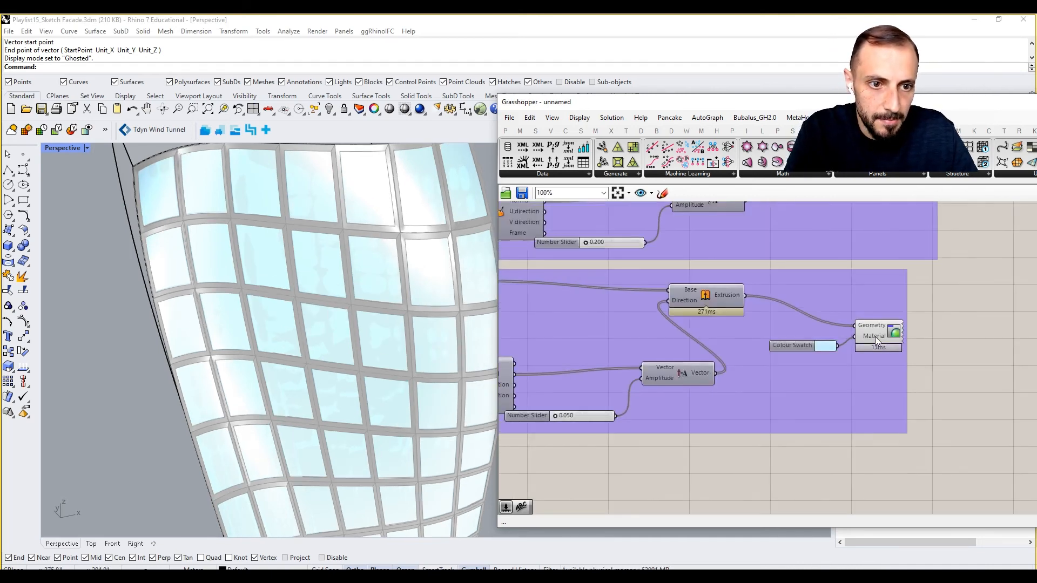
{"action": "scroll", "coordinate": [294, 324], "scroll_direction": "down", "scroll_amount": 4}
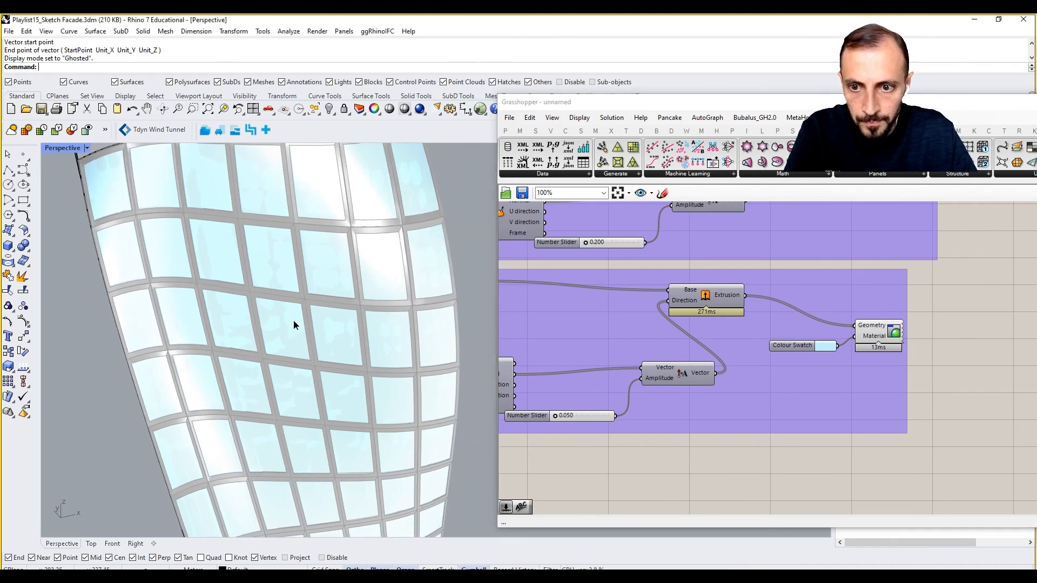
{"action": "scroll", "coordinate": [556, 351], "scroll_direction": "down", "scroll_amount": 4}
{"action": "scroll", "coordinate": [572, 301], "scroll_direction": "up", "scroll_amount": 3}
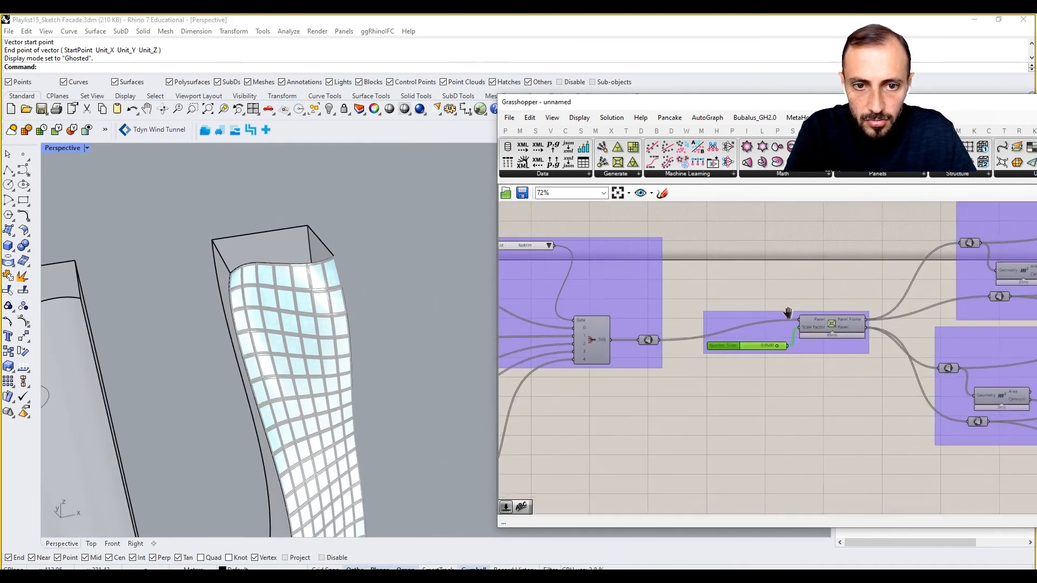
{"action": "left_click", "coordinate": [589, 247]}
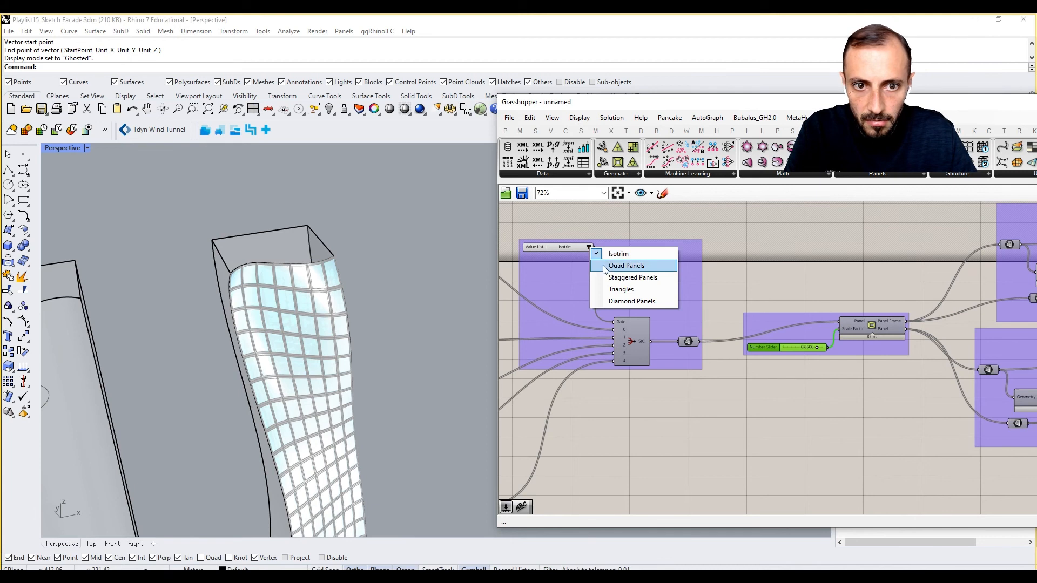
{"action": "left_click", "coordinate": [602, 265]}
{"action": "left_click", "coordinate": [588, 247]}
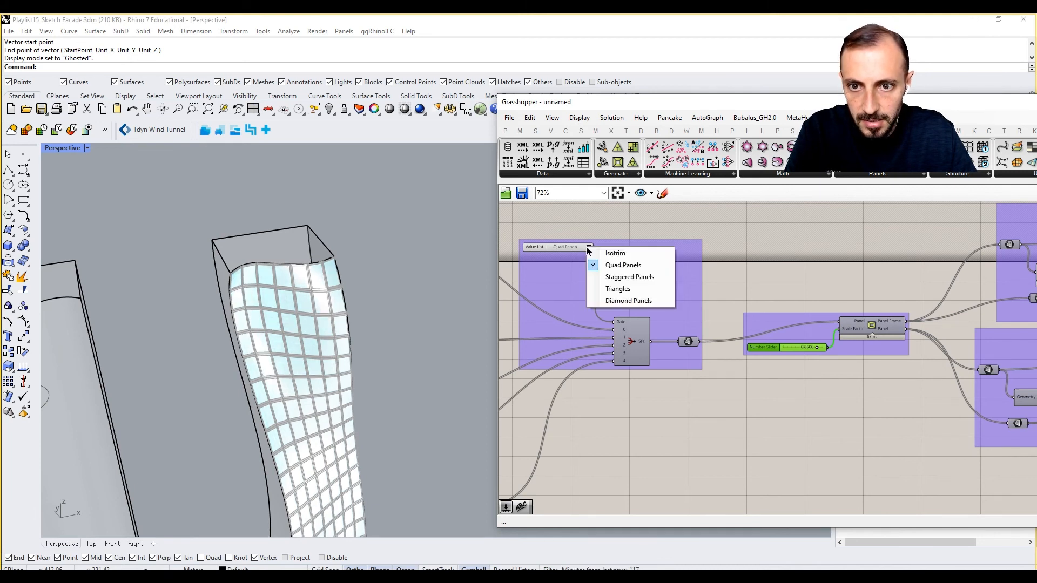
{"action": "left_click", "coordinate": [612, 276]}
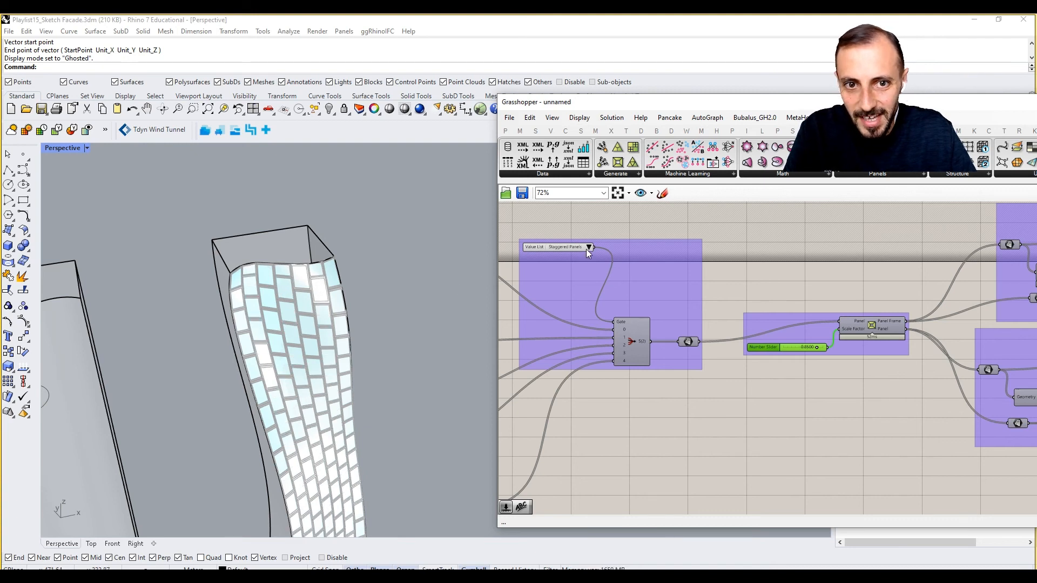
{"action": "left_click", "coordinate": [587, 246]}
{"action": "left_click", "coordinate": [613, 301]}
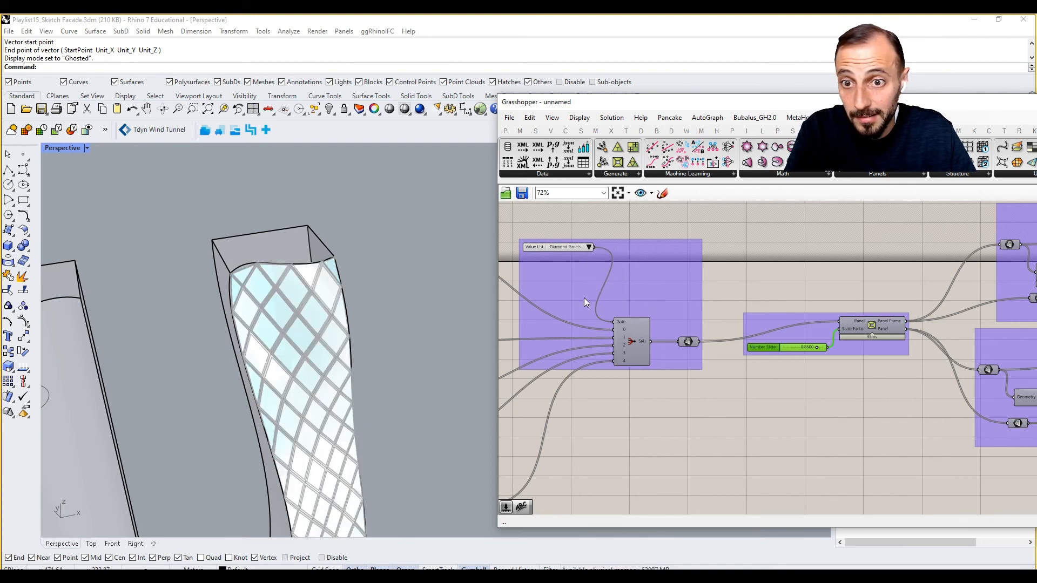
{"action": "left_click", "coordinate": [588, 247]}
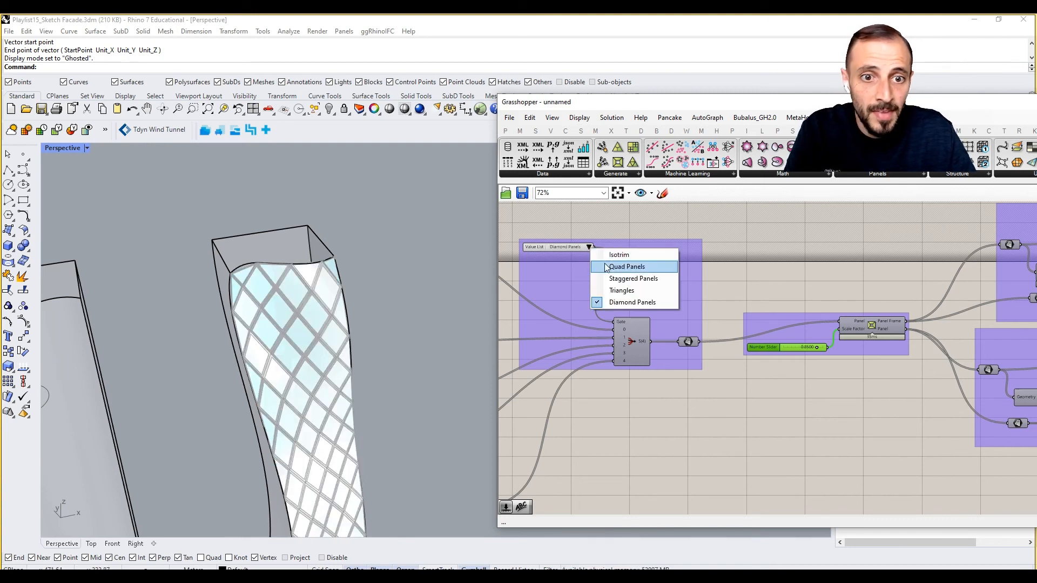
{"action": "left_click", "coordinate": [611, 256]}
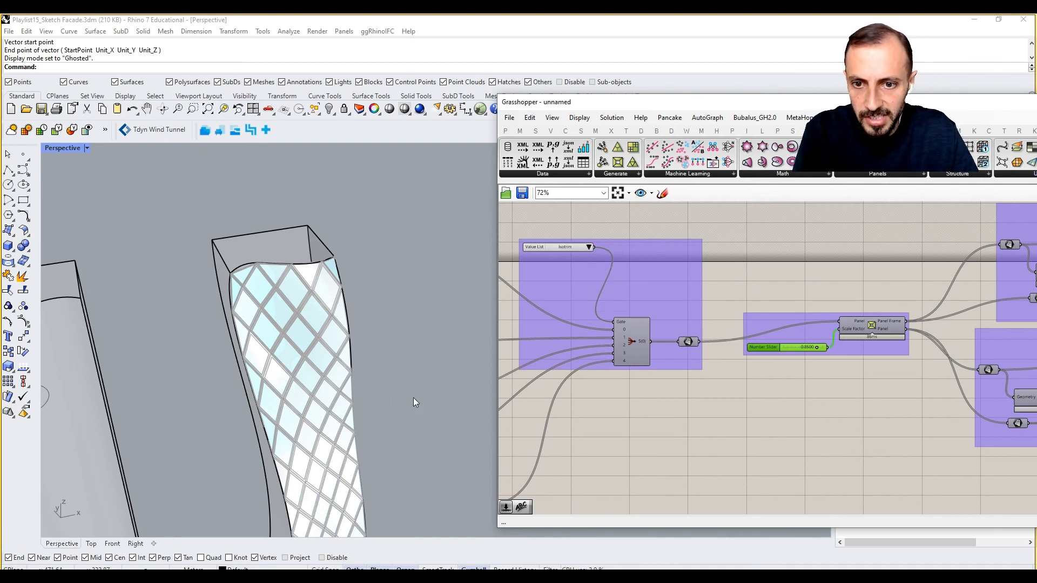
{"action": "scroll", "coordinate": [818, 403], "scroll_direction": "down", "scroll_amount": 5}
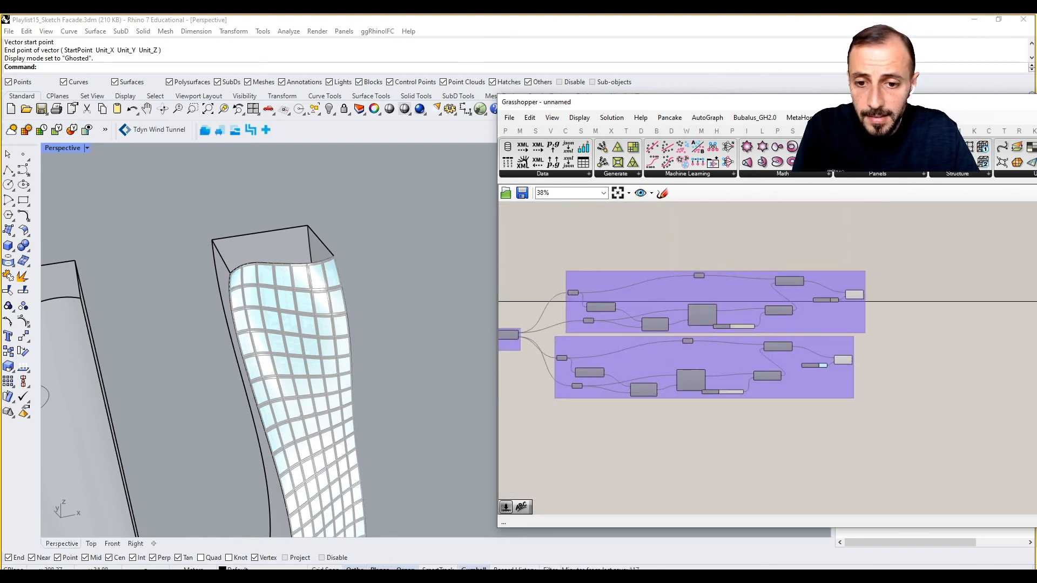
{"action": "mouse_move", "coordinate": [355, 577]}
{"action": "left_click", "coordinate": [370, 531]}
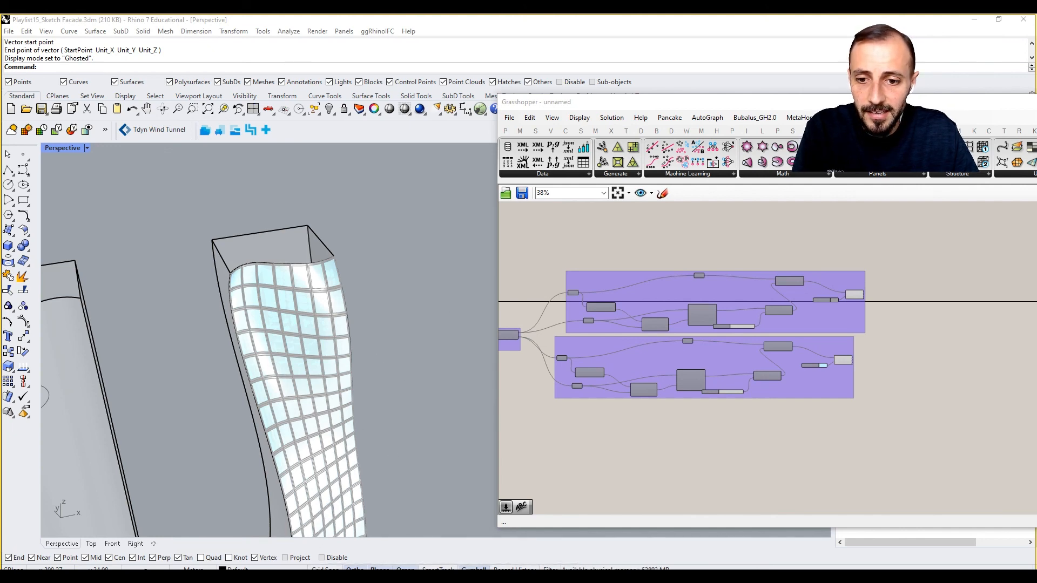
{"action": "right_click_drag", "start_coordinate": [339, 402], "coordinate": [331, 274], "text": "shift"}
{"action": "scroll", "coordinate": [332, 274], "scroll_direction": "up", "scroll_amount": 3}
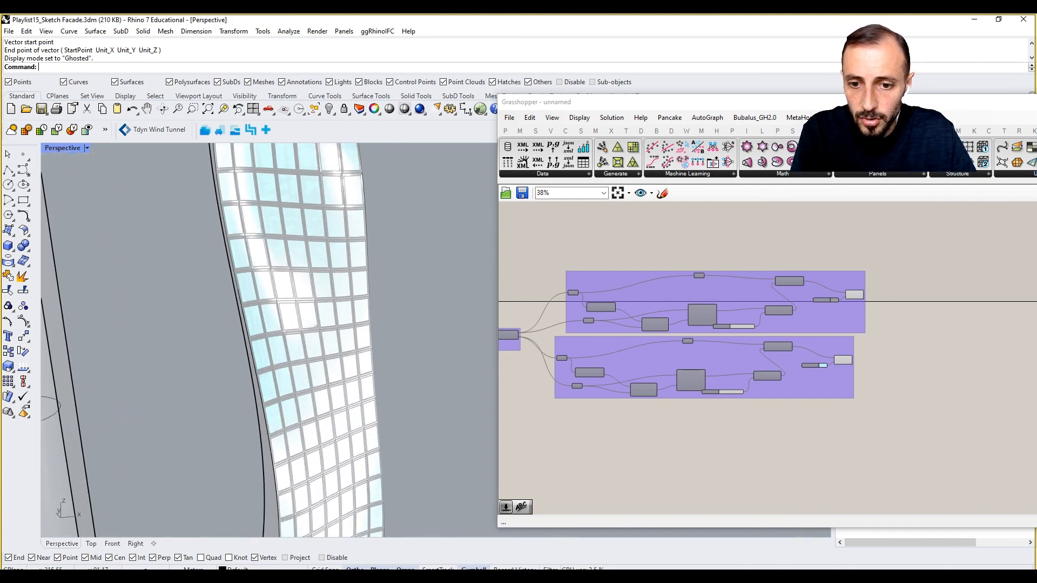